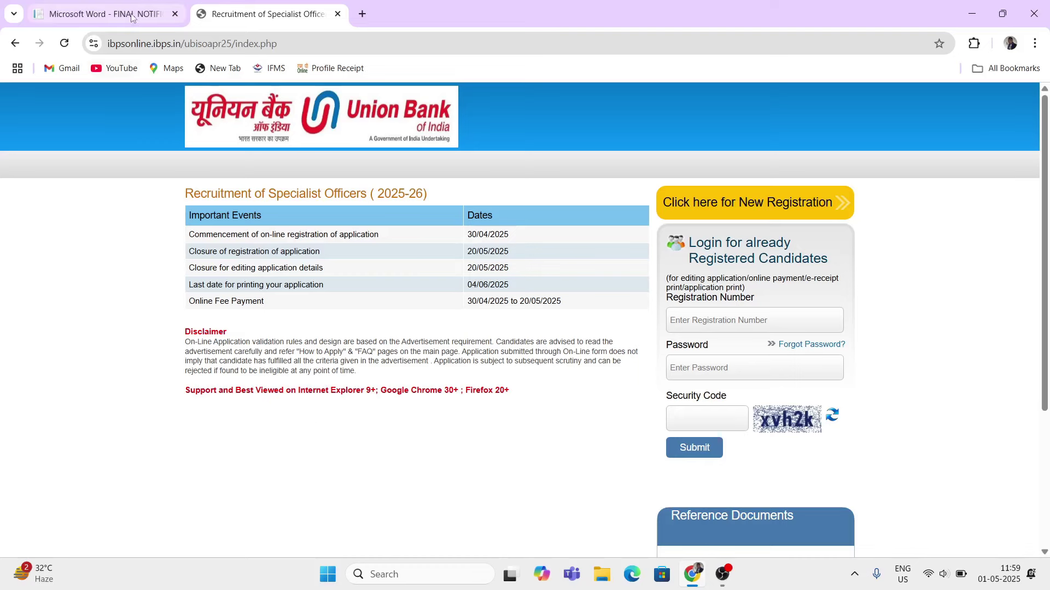
- Switch to the Union Bank notification PDF and zoom in to 110%
{"action": "left_click", "coordinate": [107, 18]}
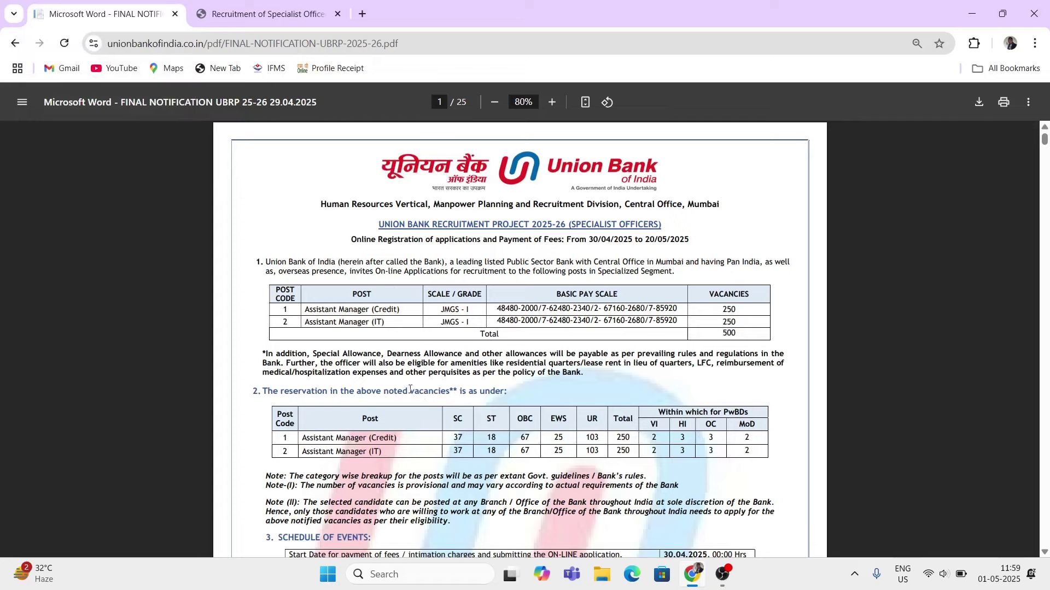
{"action": "scroll", "coordinate": [409, 390], "scroll_direction": "down", "scroll_amount": 1}
{"action": "left_click", "coordinate": [550, 102]}
{"action": "left_click", "coordinate": [549, 102]}
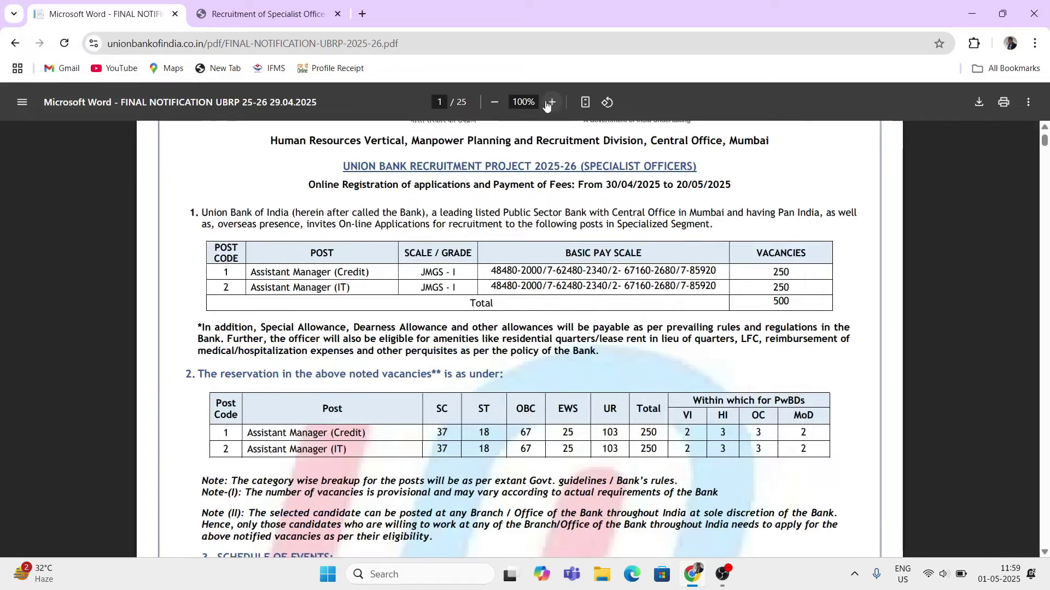
{"action": "left_click", "coordinate": [549, 102]}
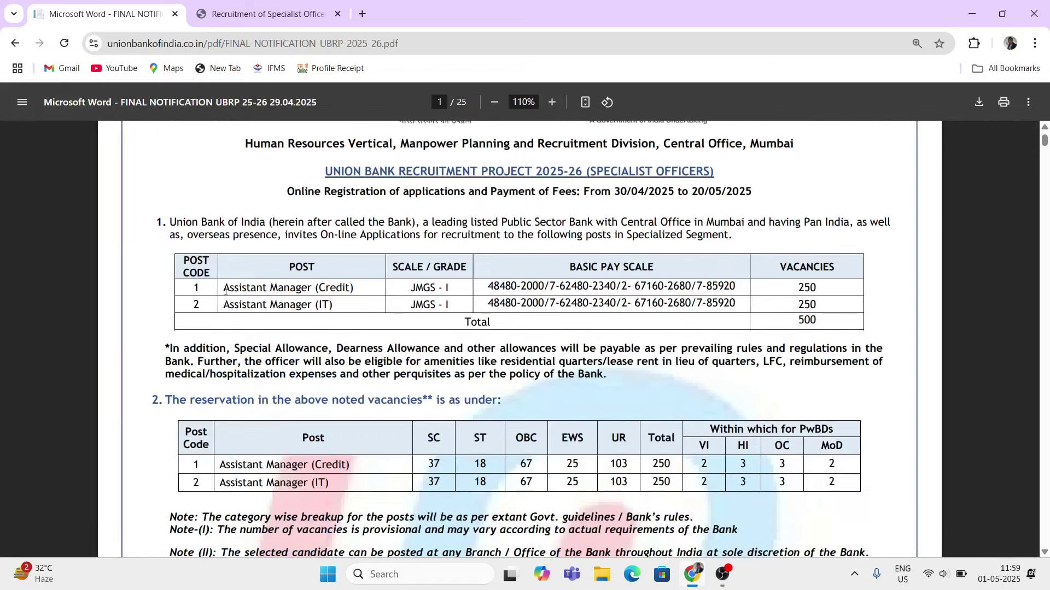
- Highlight both Assistant Manager posts, their scale and pay figures, and the 500-vacancy total
{"action": "left_click_drag", "start_coordinate": [225, 290], "coordinate": [350, 288]}
{"action": "left_click_drag", "start_coordinate": [222, 311], "coordinate": [323, 306]}
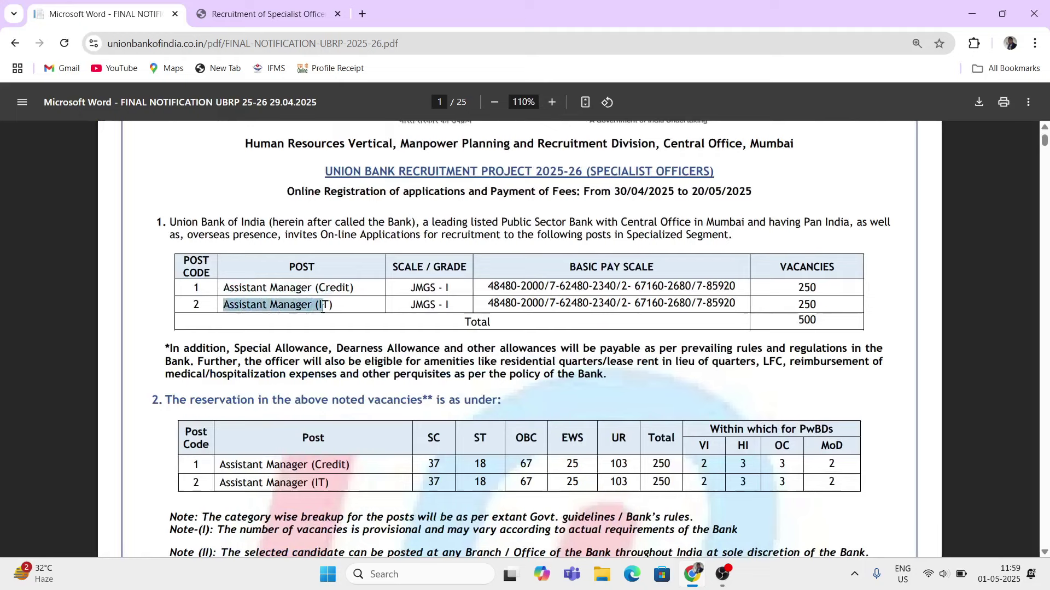
{"action": "left_click_drag", "start_coordinate": [393, 268], "coordinate": [427, 268]}
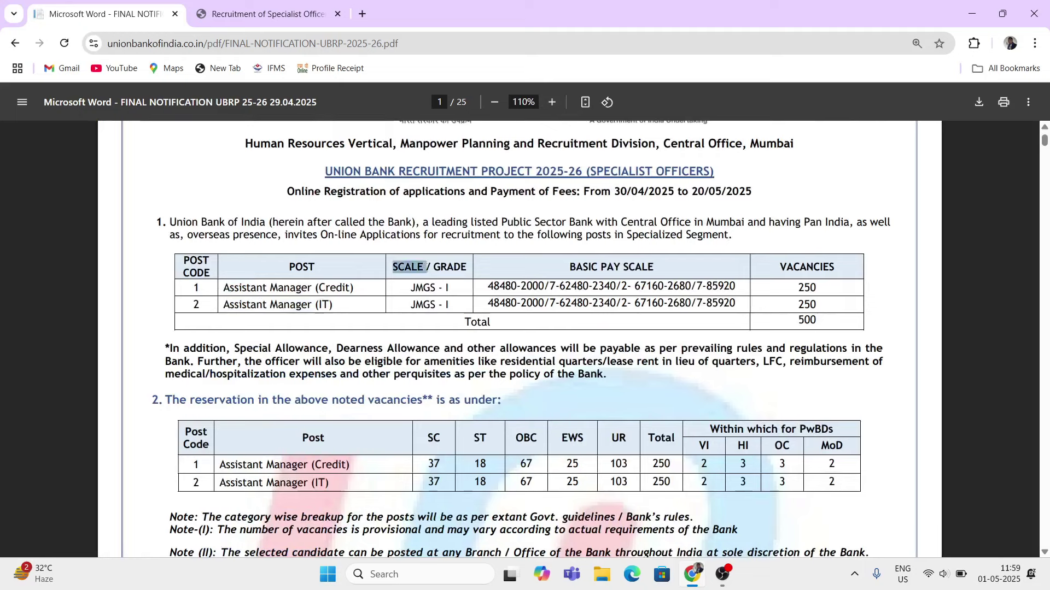
{"action": "left_click", "coordinate": [415, 286]}
{"action": "left_click_drag", "start_coordinate": [570, 268], "coordinate": [636, 268]}
{"action": "left_click_drag", "start_coordinate": [491, 289], "coordinate": [607, 304]}
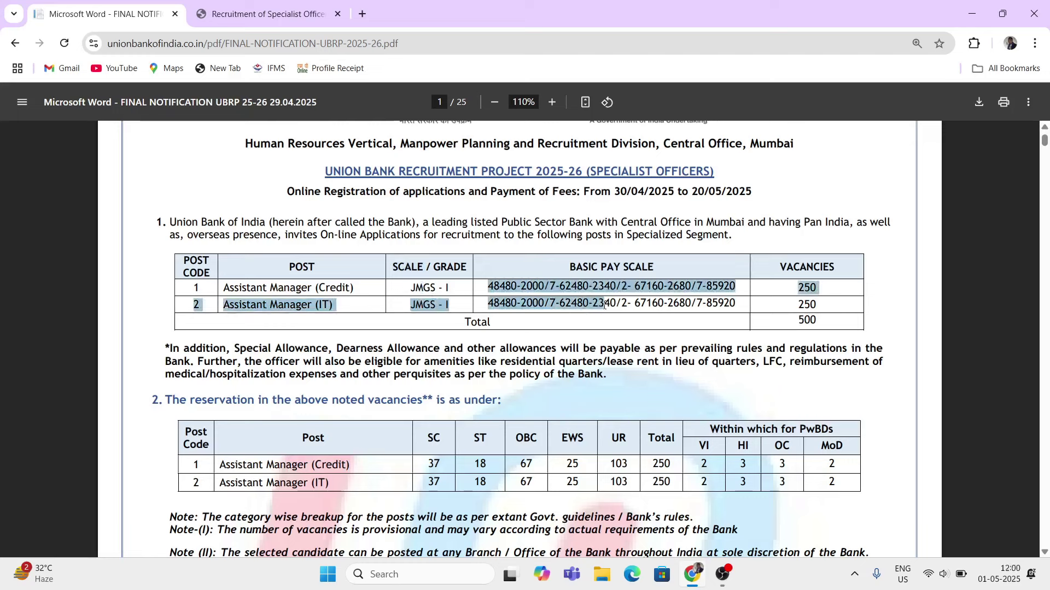
{"action": "left_click", "coordinate": [670, 309]}
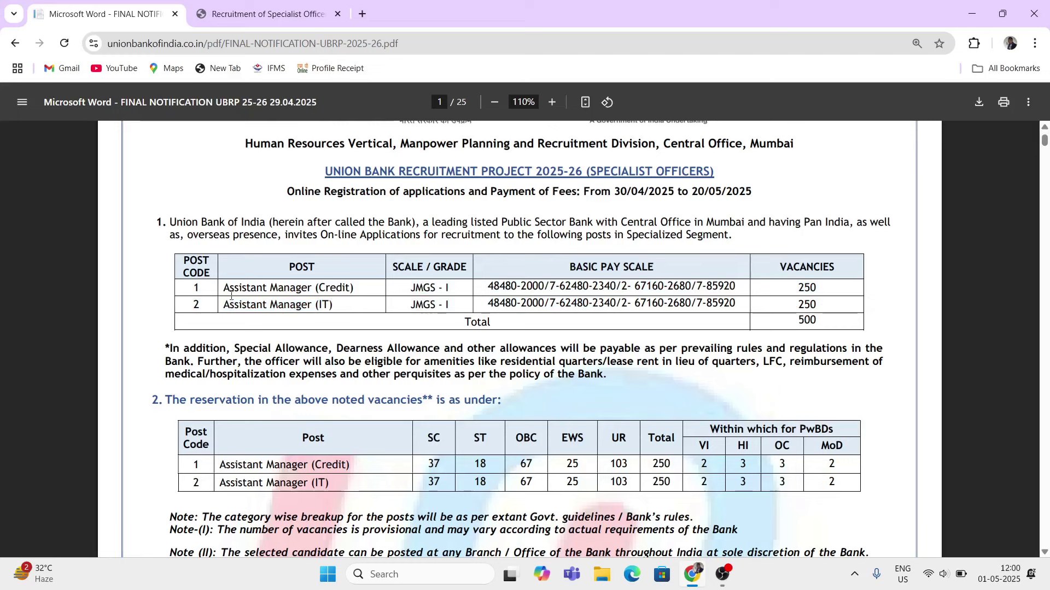
{"action": "left_click_drag", "start_coordinate": [231, 295], "coordinate": [355, 289]}
{"action": "left_click_drag", "start_coordinate": [803, 305], "coordinate": [818, 322]}
- Highlight the Credit and IT rows and category-wise vacancies in the reservation table
{"action": "scroll", "coordinate": [513, 374], "scroll_direction": "down", "scroll_amount": 1}
{"action": "scroll", "coordinate": [241, 369], "scroll_direction": "down", "scroll_amount": 1}
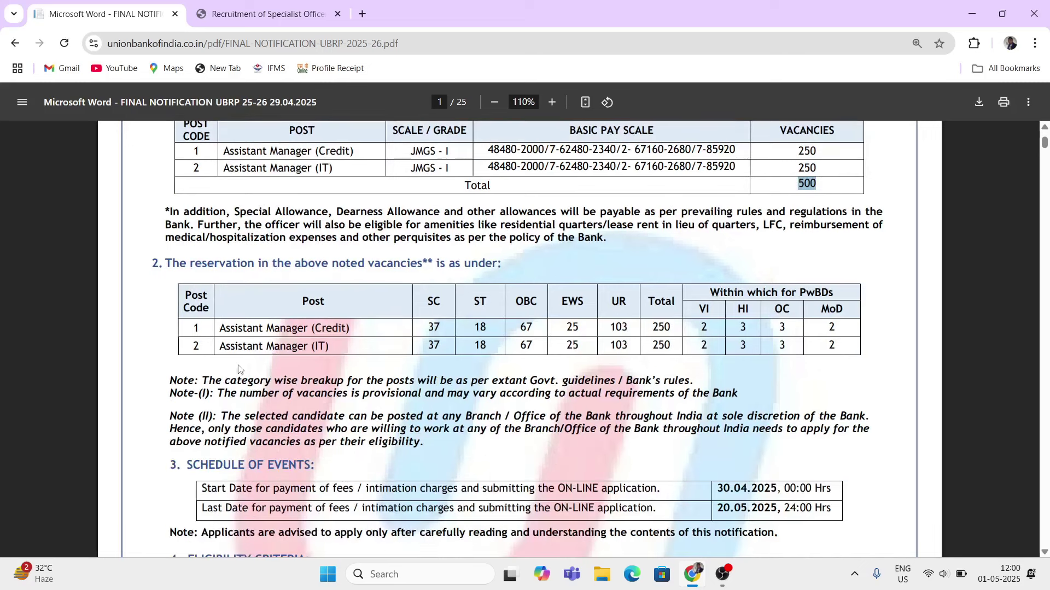
{"action": "left_click_drag", "start_coordinate": [430, 301], "coordinate": [634, 353]}
{"action": "left_click", "coordinate": [637, 367]}
{"action": "left_click_drag", "start_coordinate": [222, 329], "coordinate": [340, 329]}
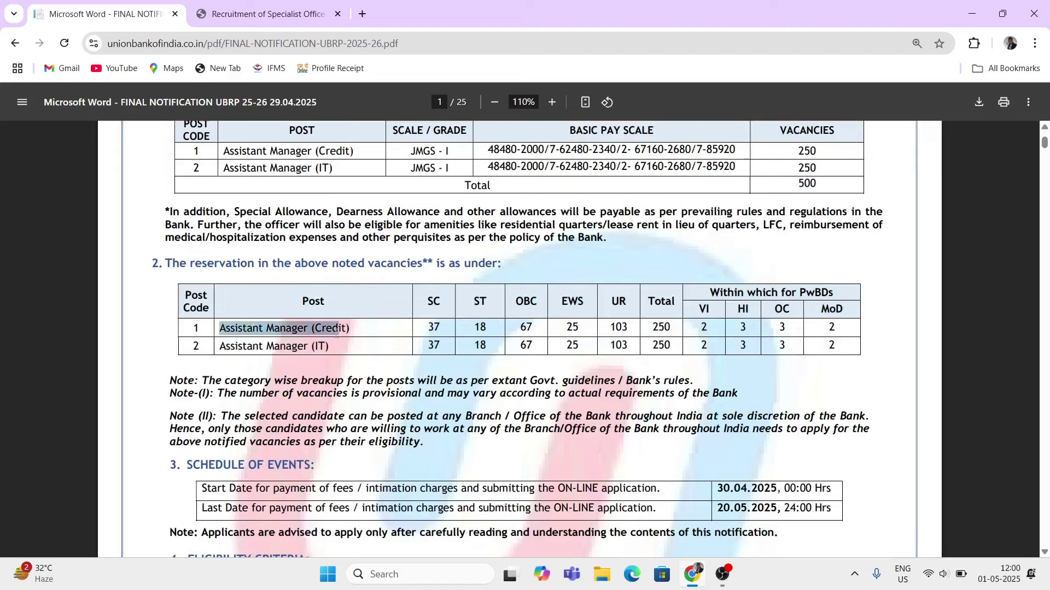
{"action": "left_click_drag", "start_coordinate": [424, 306], "coordinate": [504, 340]}
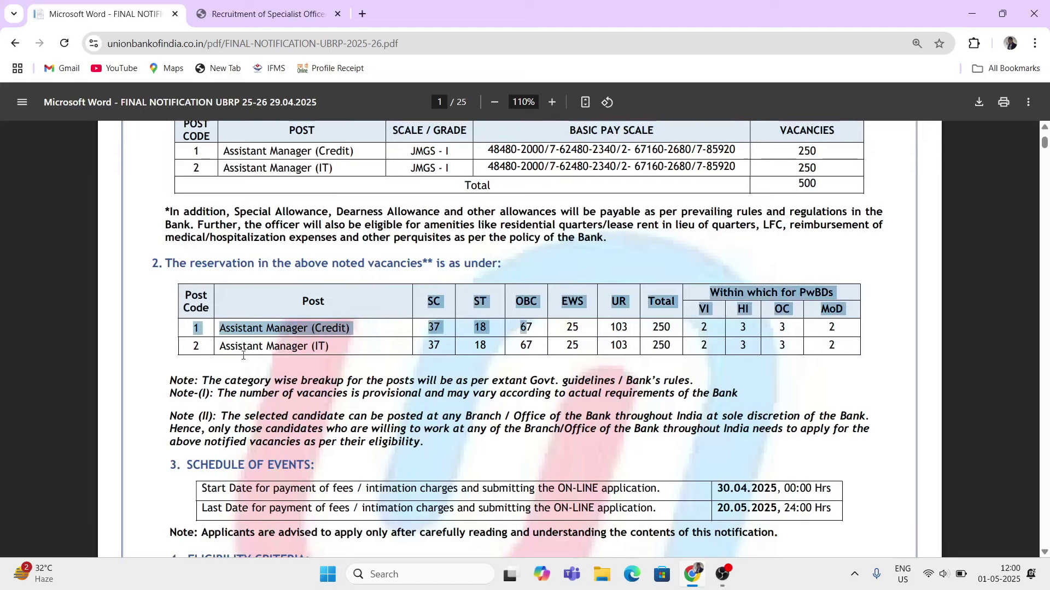
{"action": "left_click_drag", "start_coordinate": [230, 349], "coordinate": [340, 352]}
- Point out the schedule of events: applications open 30.04.2025 and close 20.05.2025
{"action": "scroll", "coordinate": [272, 355], "scroll_direction": "down", "scroll_amount": 3}
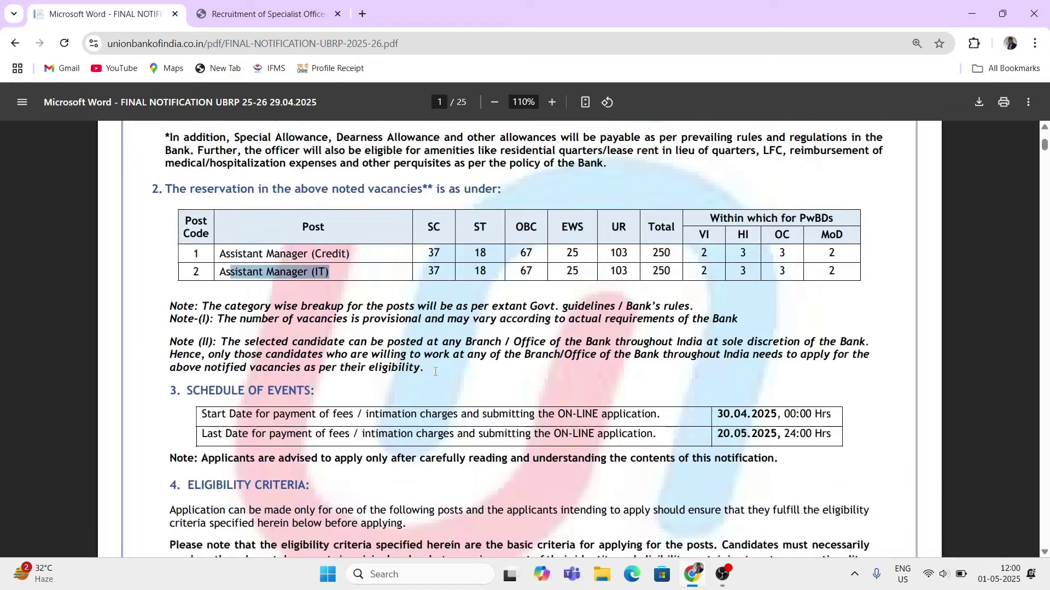
{"action": "left_click_drag", "start_coordinate": [190, 332], "coordinate": [297, 330]}
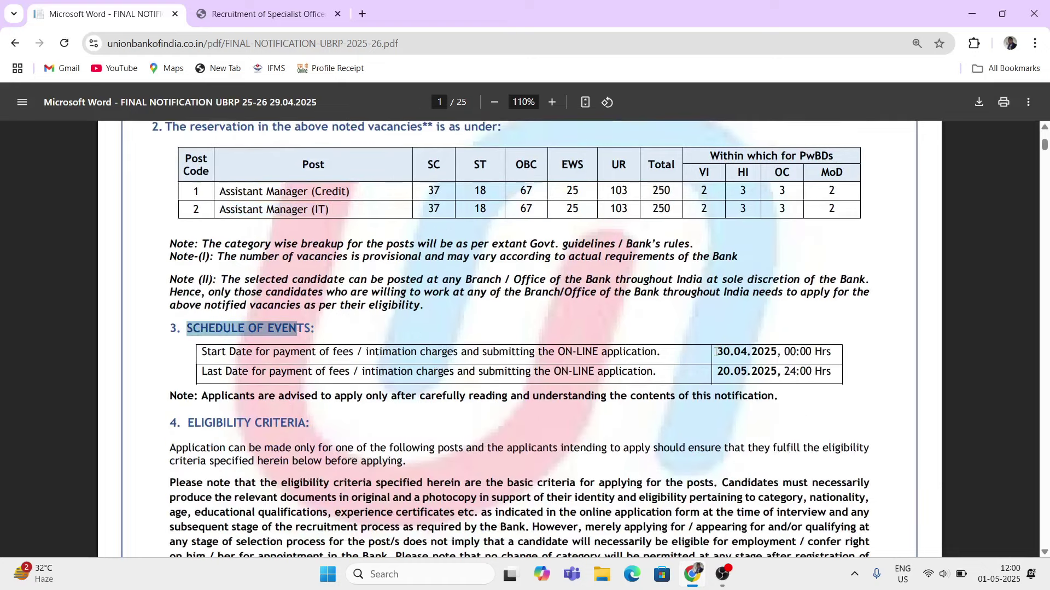
{"action": "left_click_drag", "start_coordinate": [715, 353], "coordinate": [782, 353]}
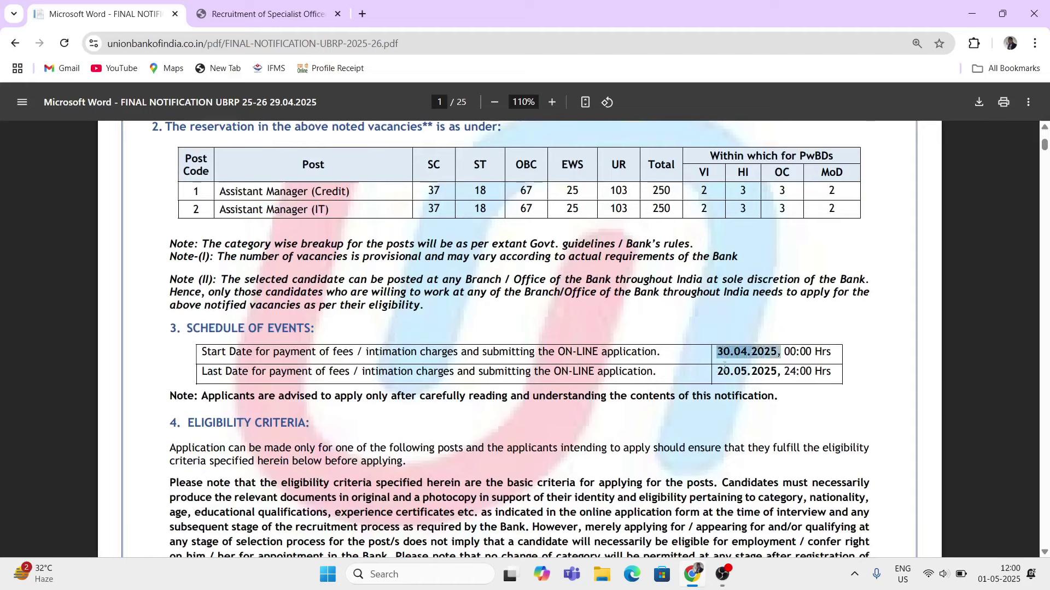
{"action": "left_click_drag", "start_coordinate": [717, 371], "coordinate": [772, 376]}
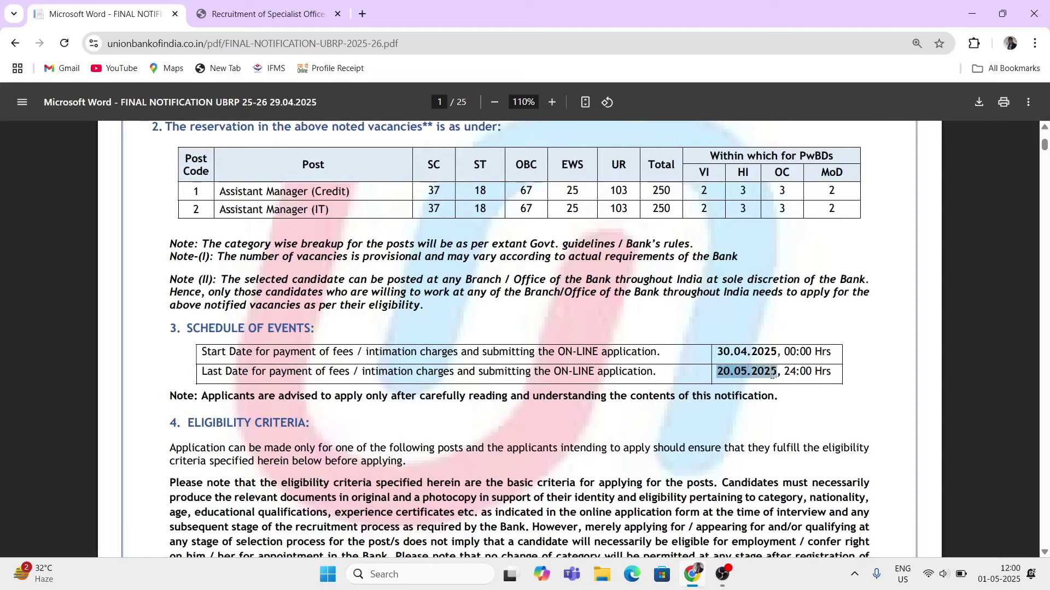
- Highlight the Nationality / Citizenship eligibility conditions
{"action": "scroll", "coordinate": [207, 274], "scroll_direction": "down", "scroll_amount": 3}
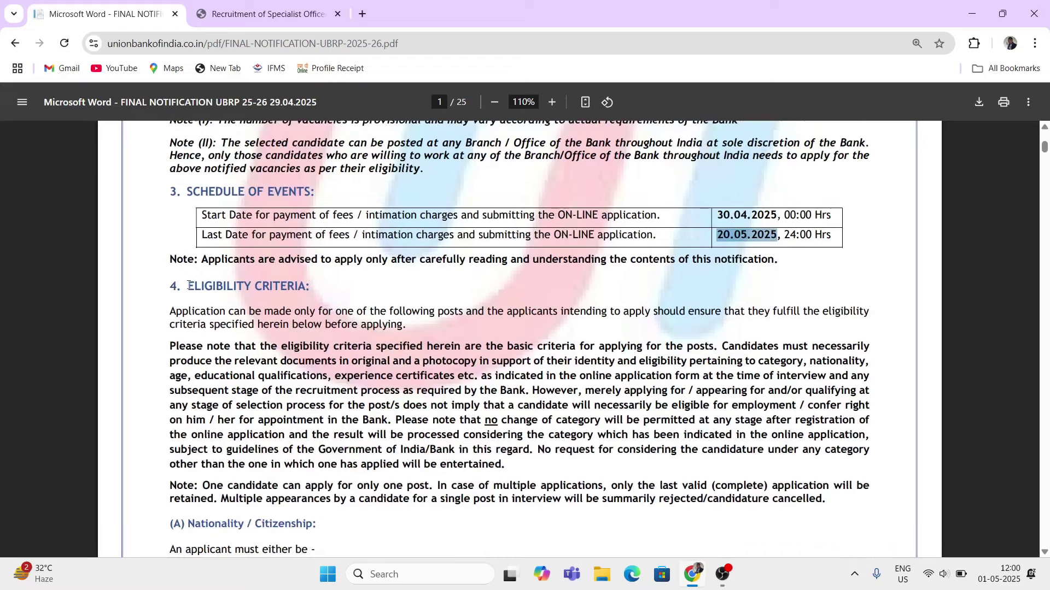
{"action": "left_click_drag", "start_coordinate": [188, 285], "coordinate": [308, 287]}
{"action": "scroll", "coordinate": [178, 306], "scroll_direction": "down", "scroll_amount": 3}
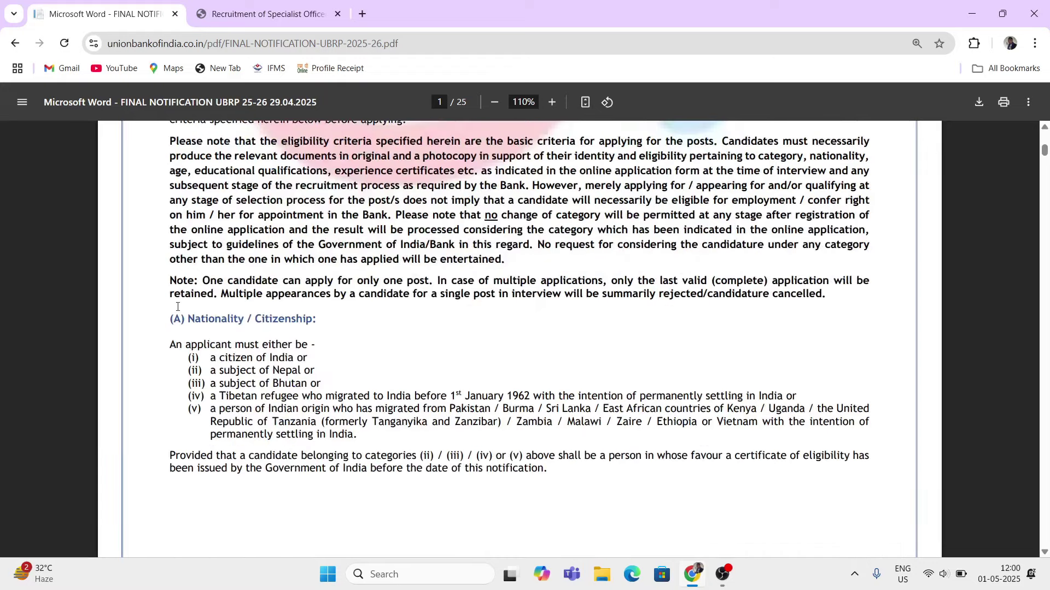
{"action": "left_click_drag", "start_coordinate": [173, 316], "coordinate": [299, 414]}
- On page 2, highlight the age, qualification and experience heading and post 01's age column
{"action": "scroll", "coordinate": [497, 408], "scroll_direction": "down", "scroll_amount": 8}
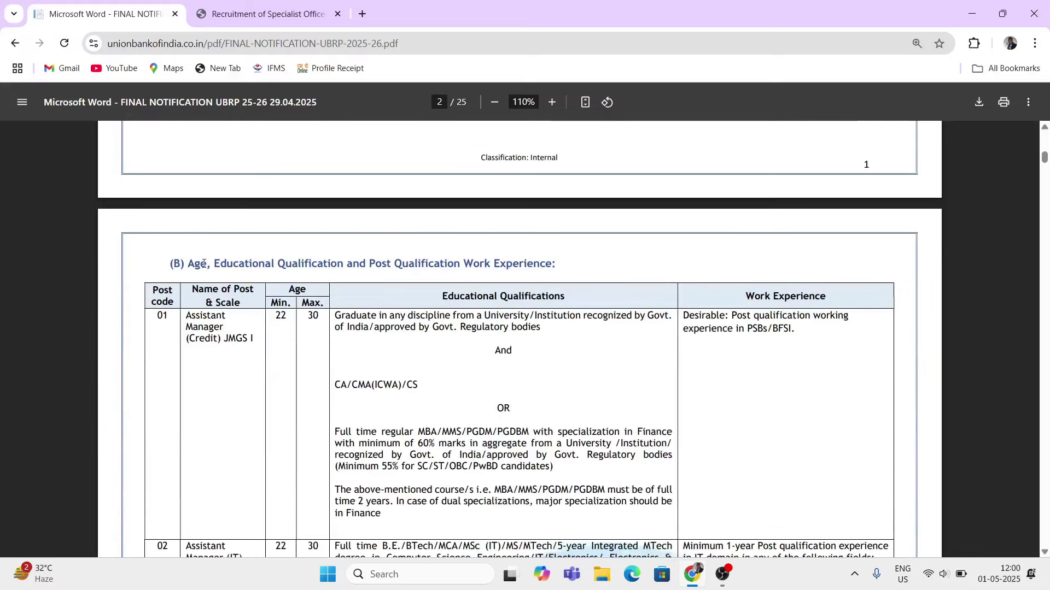
{"action": "left_click_drag", "start_coordinate": [188, 264], "coordinate": [557, 276]}
{"action": "scroll", "coordinate": [258, 317], "scroll_direction": "down", "scroll_amount": 1}
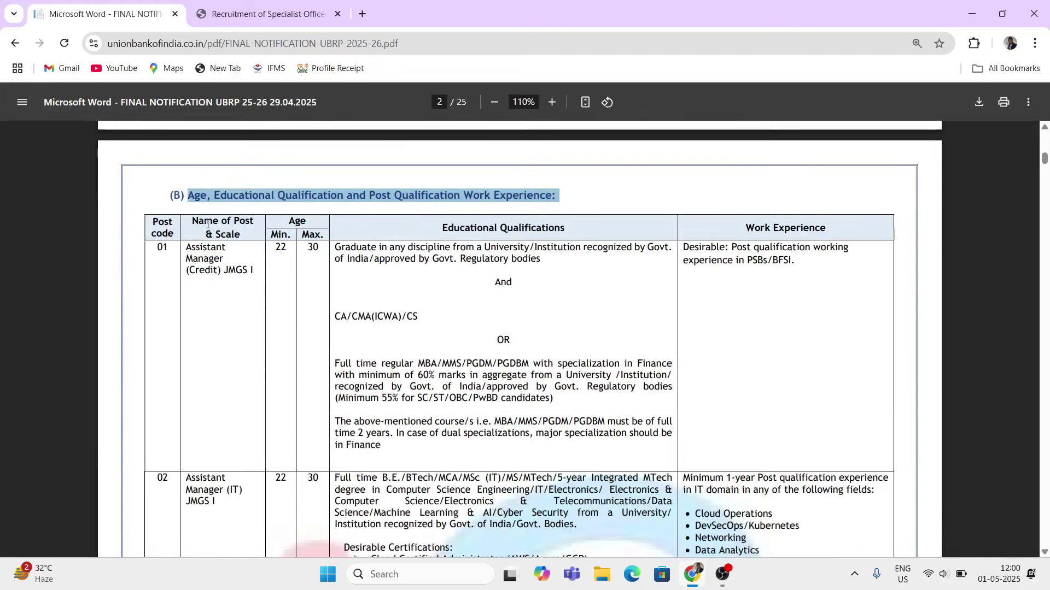
{"action": "left_click", "coordinate": [161, 224]}
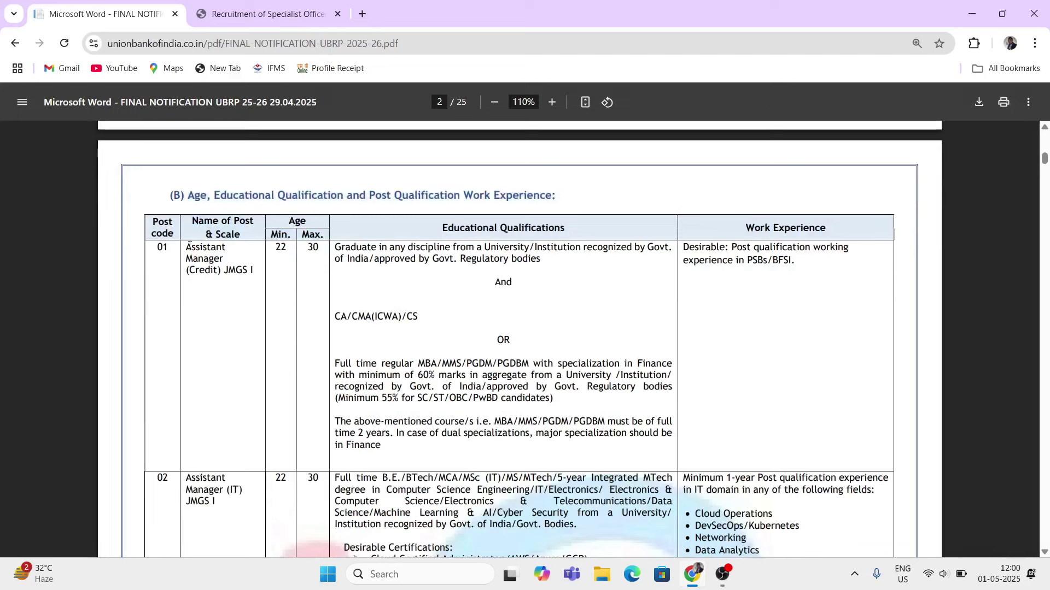
{"action": "left_click_drag", "start_coordinate": [186, 247], "coordinate": [237, 270]}
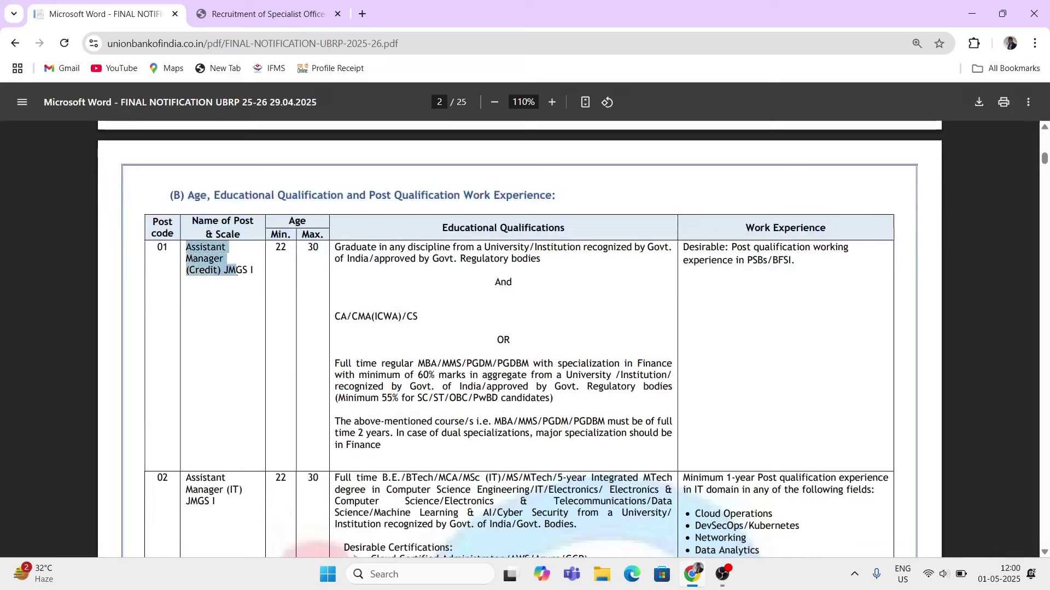
{"action": "left_click_drag", "start_coordinate": [291, 221], "coordinate": [311, 249]}
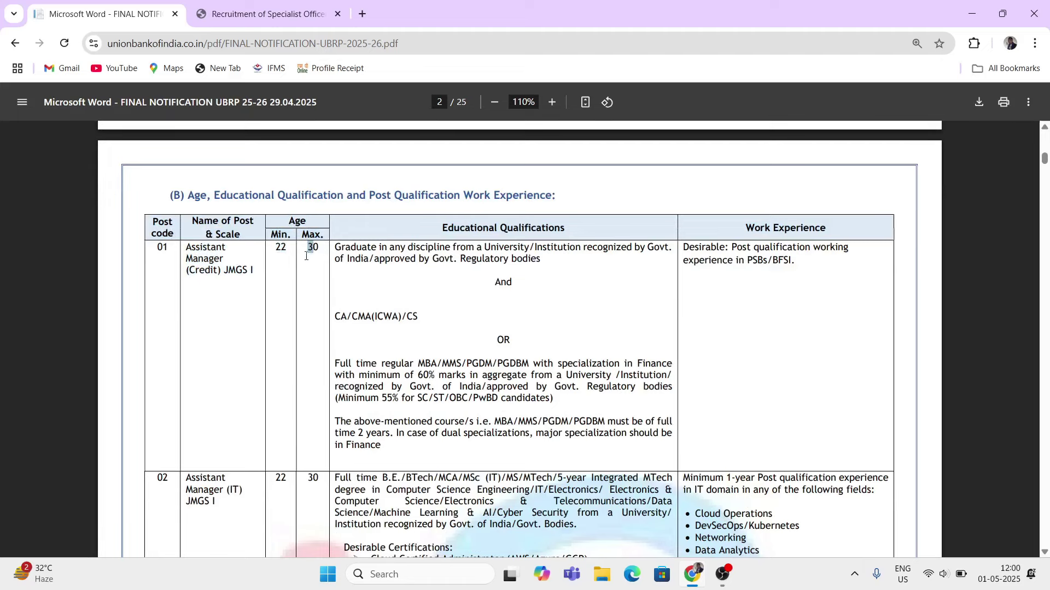
{"action": "left_click", "coordinate": [290, 272]}
- Highlight post 01's educational qualifications: graduate in any discipline plus CA
{"action": "left_click_drag", "start_coordinate": [446, 226], "coordinate": [555, 227]}
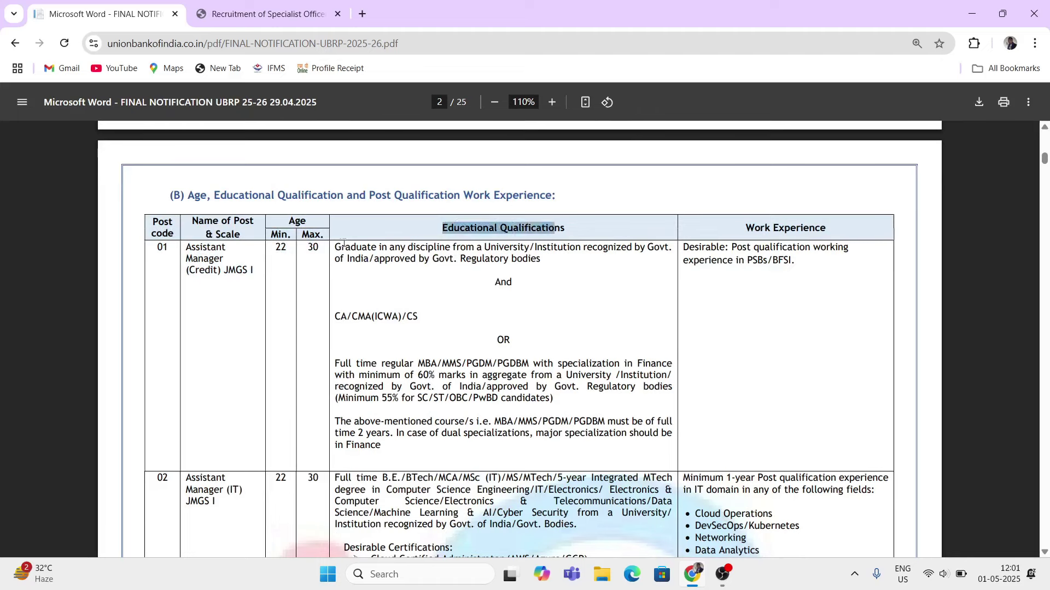
{"action": "left_click_drag", "start_coordinate": [336, 247], "coordinate": [448, 255]}
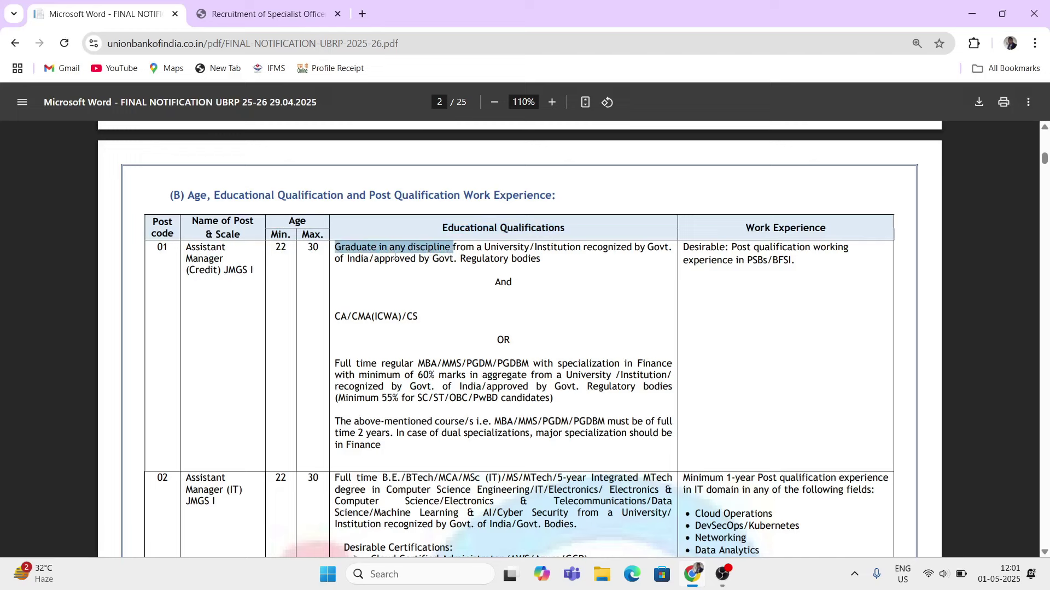
{"action": "left_click_drag", "start_coordinate": [395, 257], "coordinate": [426, 286]}
{"action": "left_click", "coordinate": [348, 310]}
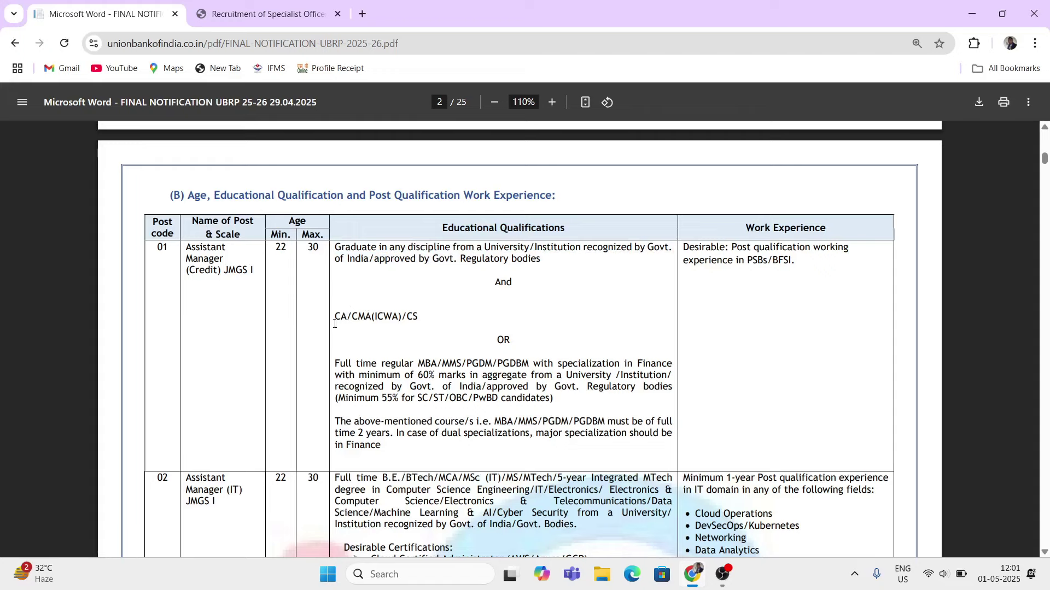
{"action": "left_click_drag", "start_coordinate": [333, 317], "coordinate": [348, 317]}
{"action": "scroll", "coordinate": [359, 345], "scroll_direction": "down", "scroll_amount": 1}
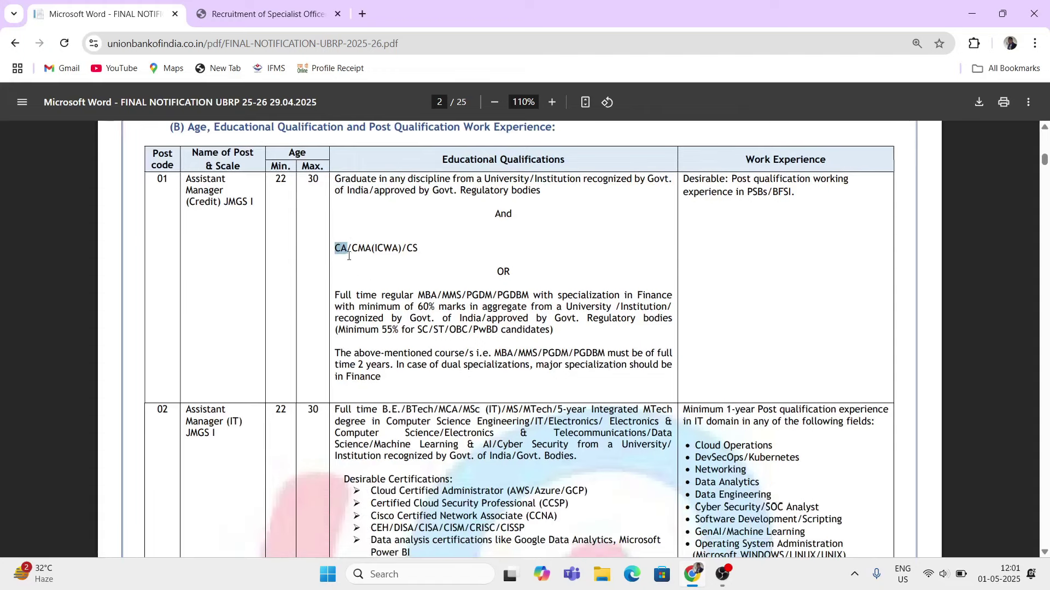
{"action": "left_click_drag", "start_coordinate": [353, 250], "coordinate": [419, 249]}
{"action": "left_click_drag", "start_coordinate": [342, 180], "coordinate": [449, 258]}
{"action": "left_click", "coordinate": [449, 258]}
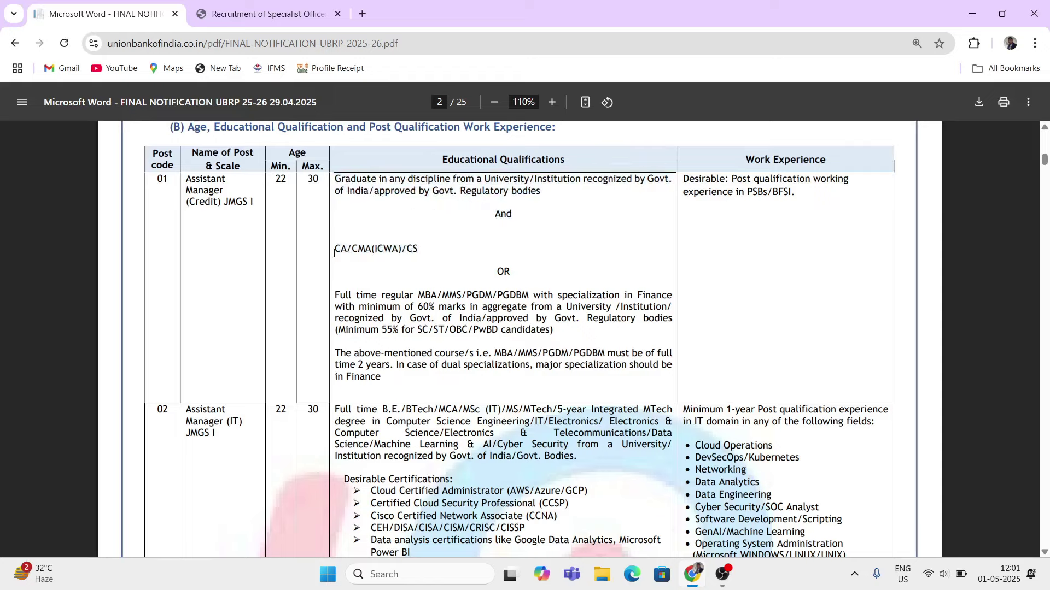
{"action": "left_click_drag", "start_coordinate": [334, 253], "coordinate": [398, 253]}
{"action": "scroll", "coordinate": [416, 273], "scroll_direction": "down", "scroll_amount": 1}
{"action": "scroll", "coordinate": [437, 289], "scroll_direction": "up", "scroll_amount": 3}
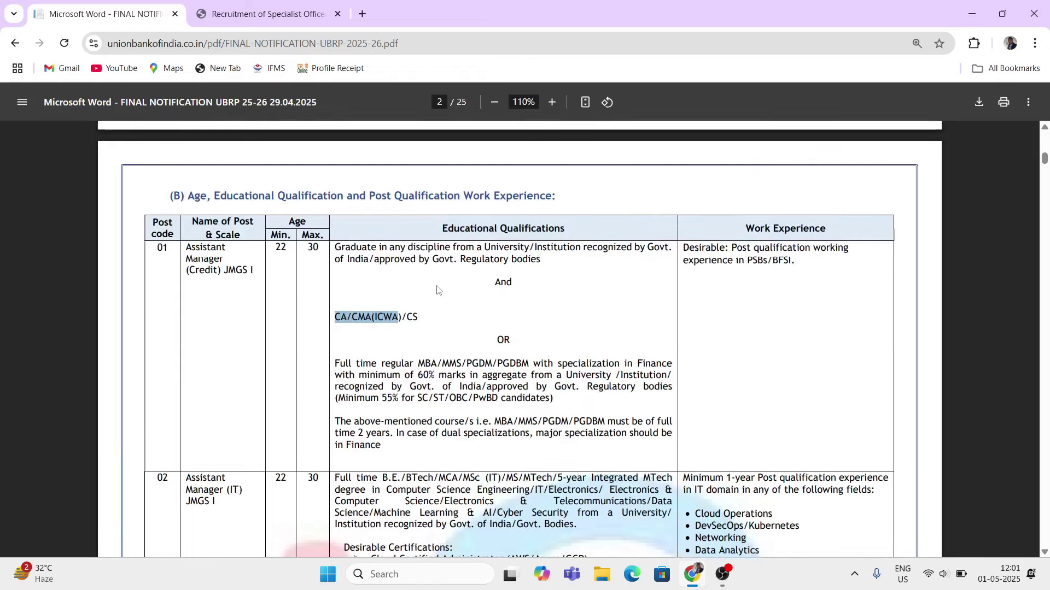
{"action": "scroll", "coordinate": [437, 290], "scroll_direction": "down", "scroll_amount": 1}
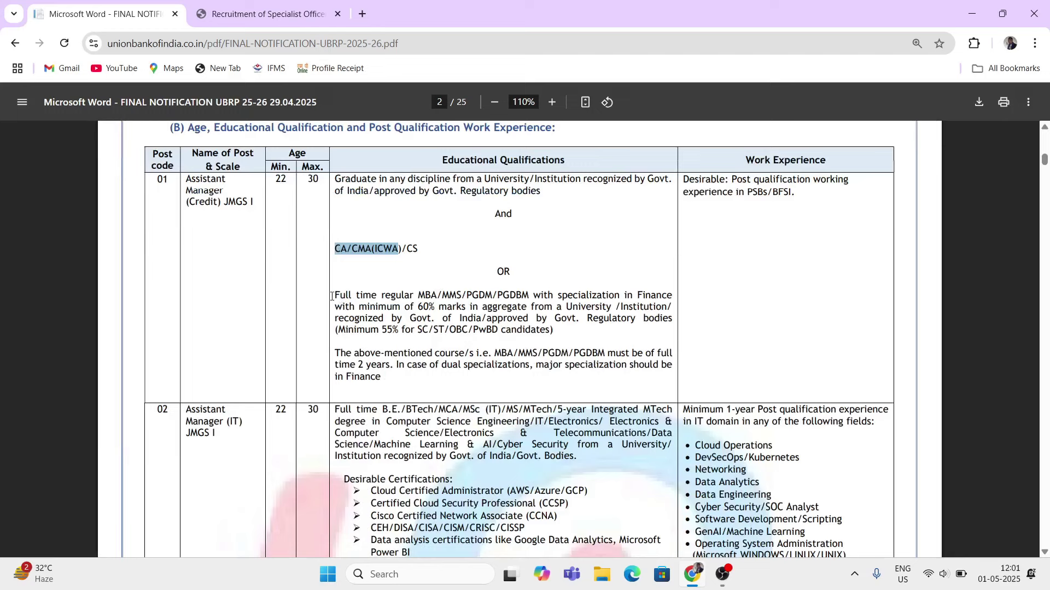
{"action": "left_click_drag", "start_coordinate": [331, 297], "coordinate": [601, 321]}
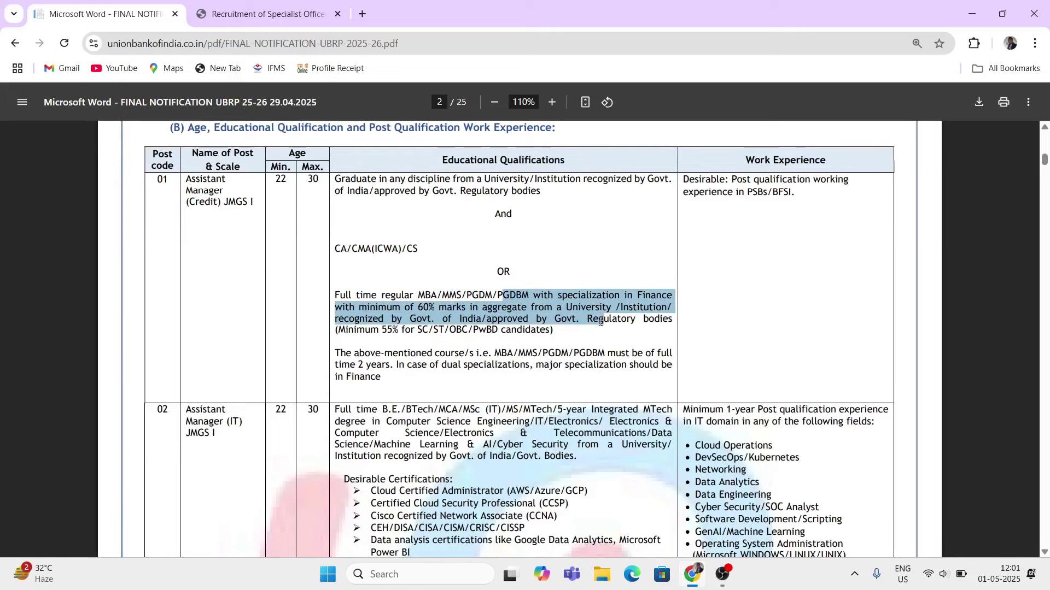
{"action": "left_click_drag", "start_coordinate": [370, 330], "coordinate": [530, 332]}
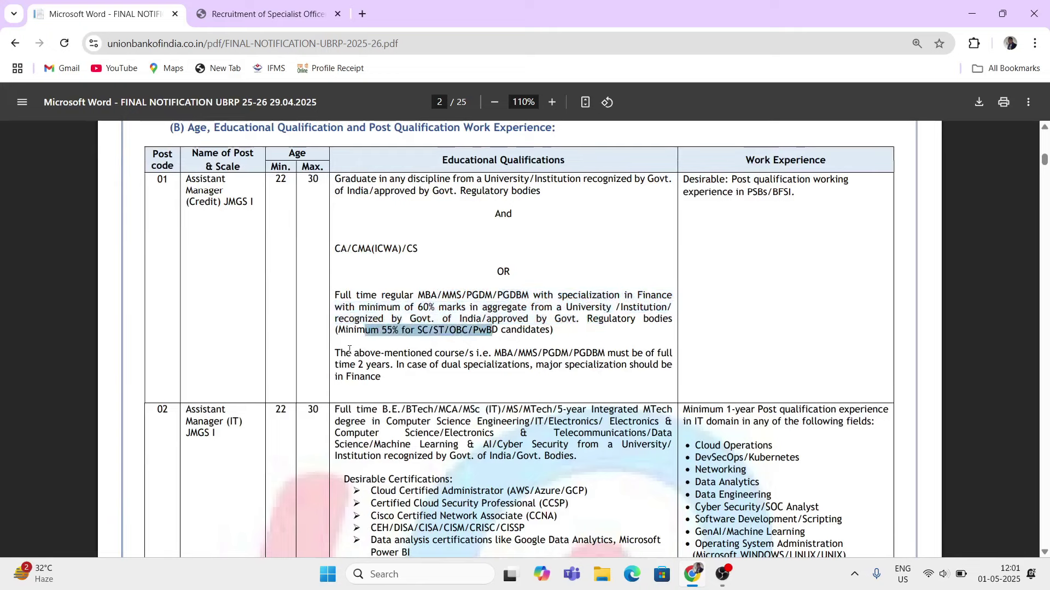
{"action": "left_click_drag", "start_coordinate": [336, 249], "coordinate": [375, 262]}
{"action": "left_click_drag", "start_coordinate": [335, 299], "coordinate": [407, 302]}
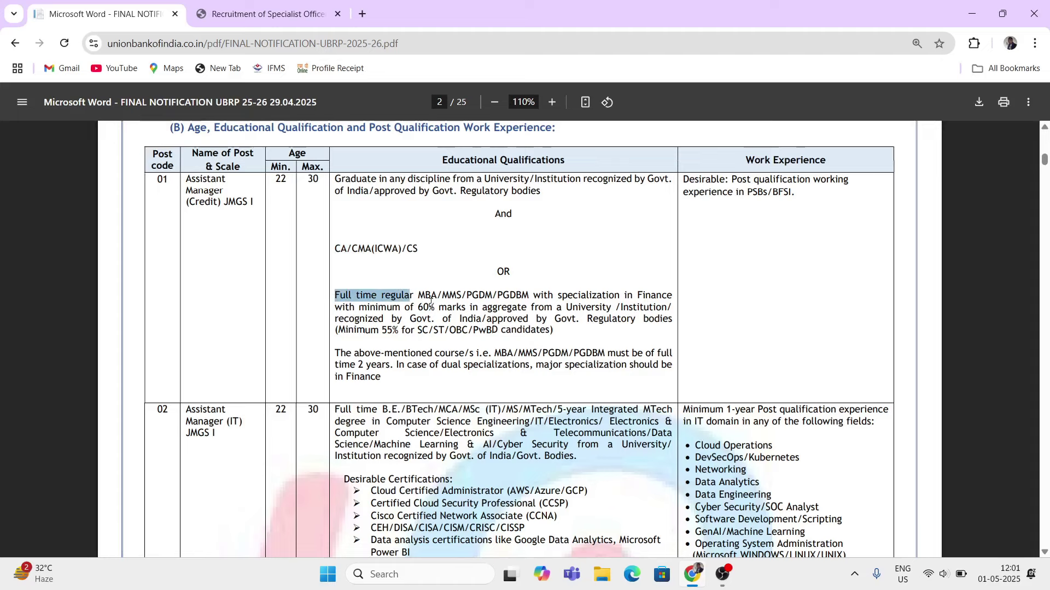
{"action": "left_click_drag", "start_coordinate": [367, 322], "coordinate": [424, 353]}
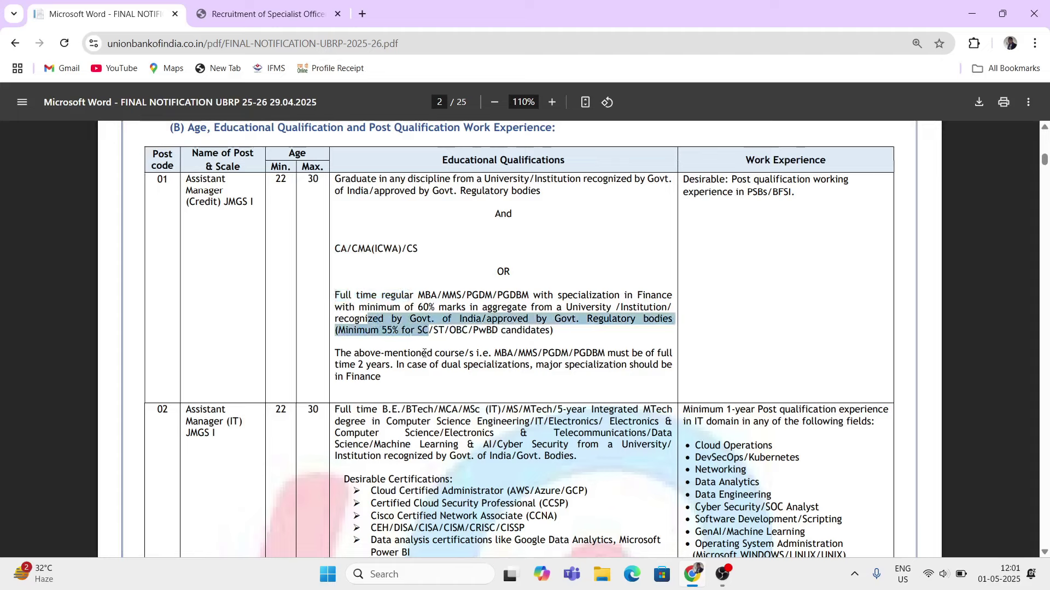
{"action": "left_click_drag", "start_coordinate": [335, 354], "coordinate": [463, 367]}
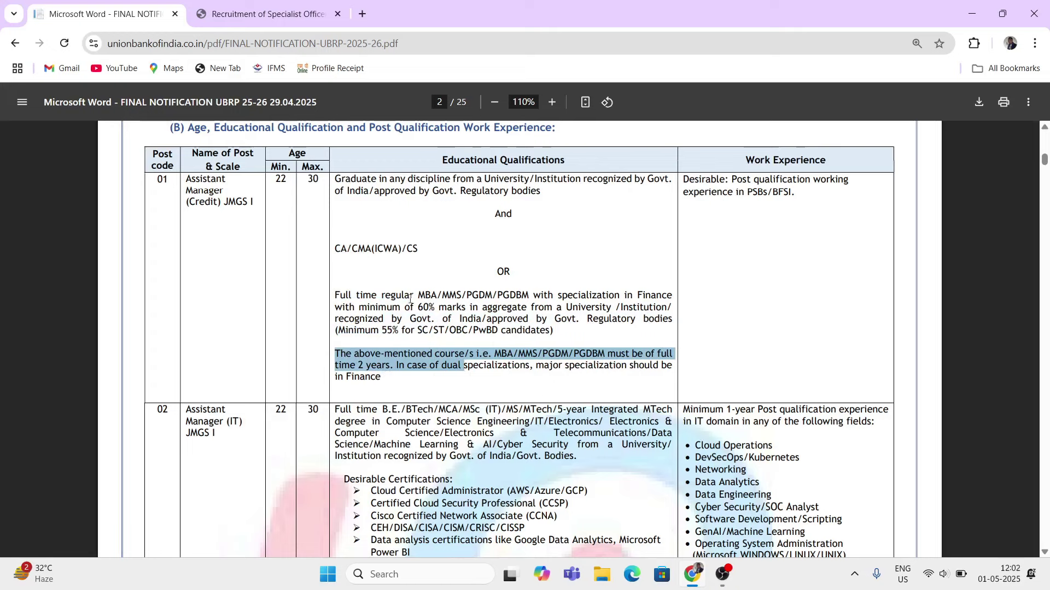
{"action": "left_click_drag", "start_coordinate": [410, 299], "coordinate": [446, 355]}
{"action": "scroll", "coordinate": [453, 383], "scroll_direction": "up", "scroll_amount": 3}
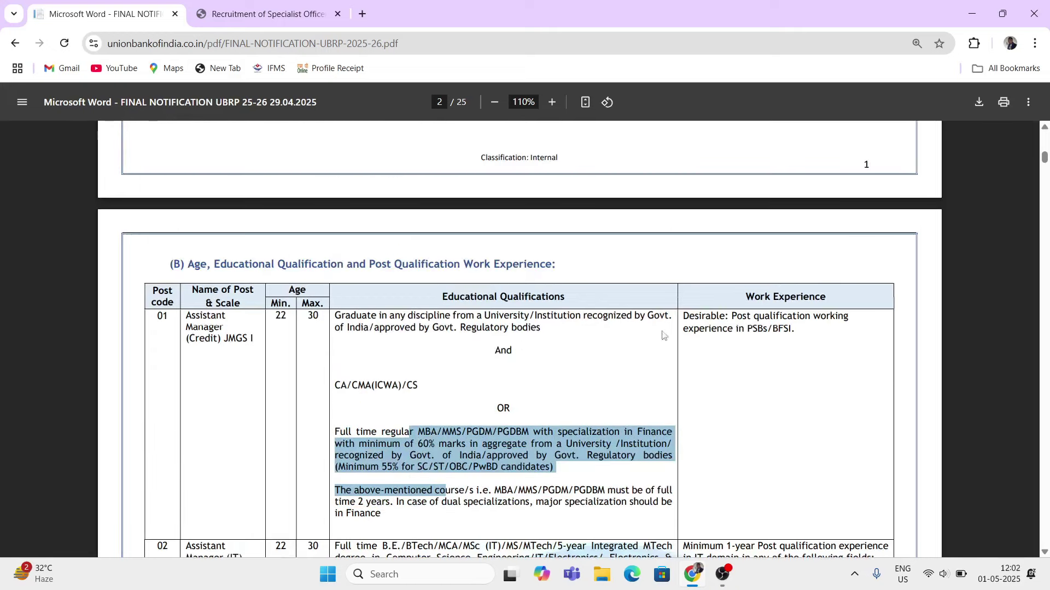
{"action": "scroll", "coordinate": [663, 335], "scroll_direction": "down", "scroll_amount": 2}
{"action": "scroll", "coordinate": [674, 316], "scroll_direction": "up", "scroll_amount": 2}
{"action": "left_click_drag", "start_coordinate": [746, 298], "coordinate": [797, 290]}
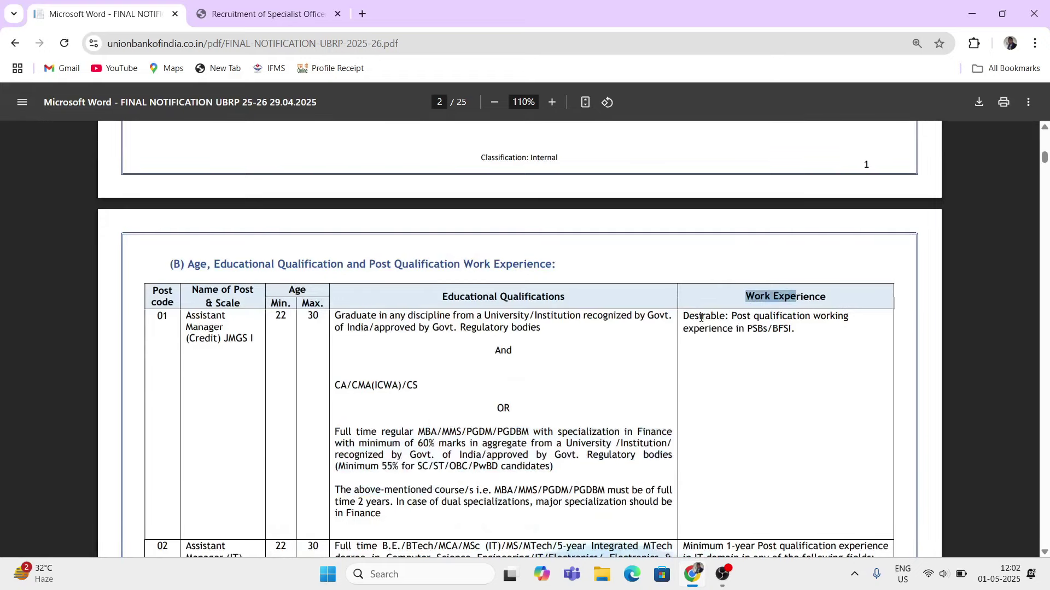
{"action": "left_click_drag", "start_coordinate": [683, 317], "coordinate": [774, 322]}
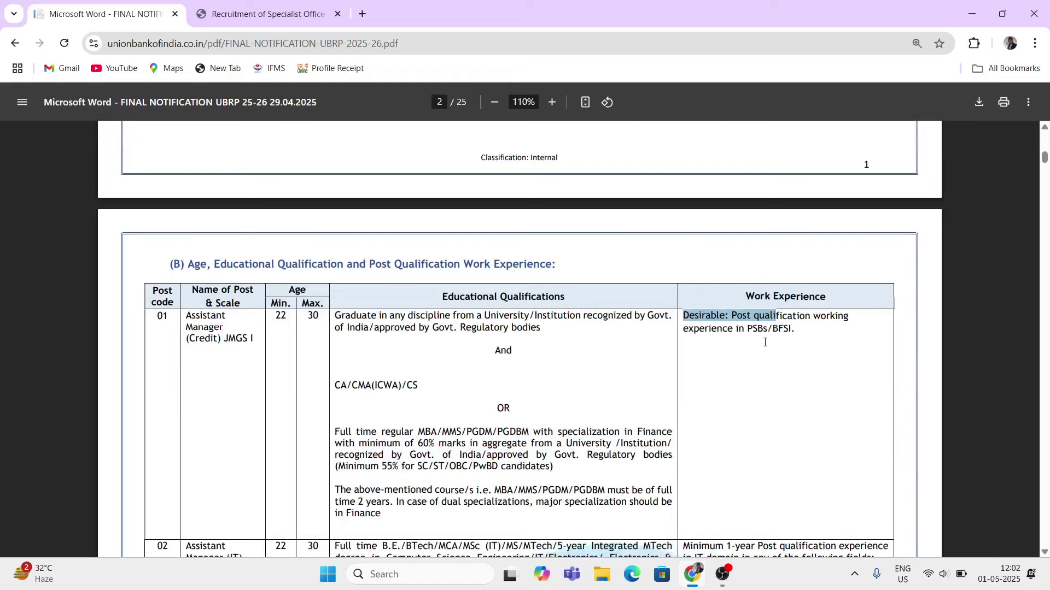
{"action": "left_click_drag", "start_coordinate": [688, 328], "coordinate": [785, 330]}
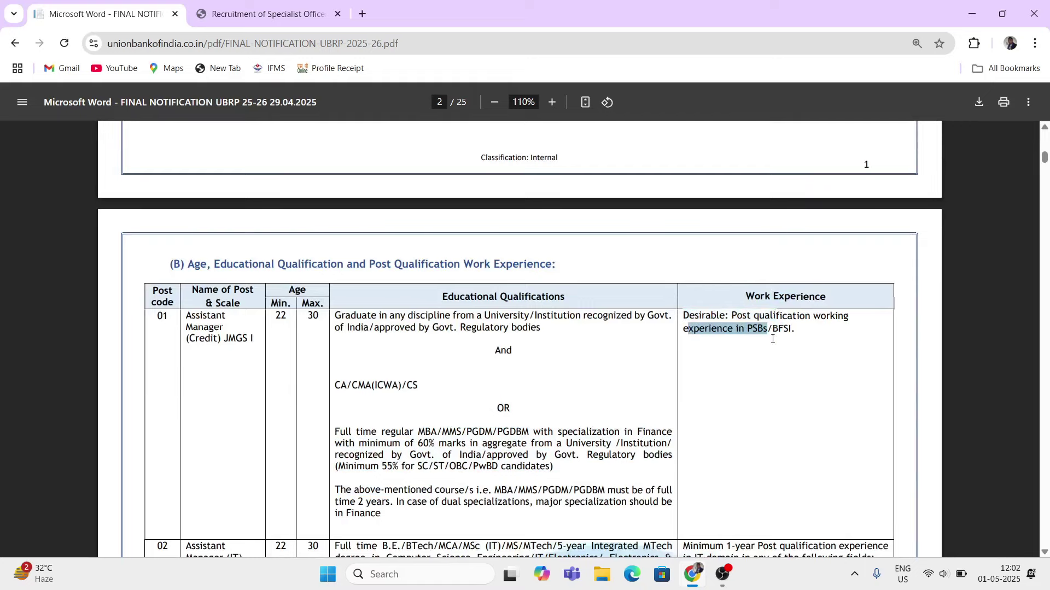
- Highlight the Assistant Manager (IT) post and its 22–30 age limits
{"action": "scroll", "coordinate": [181, 332], "scroll_direction": "down", "scroll_amount": 3}
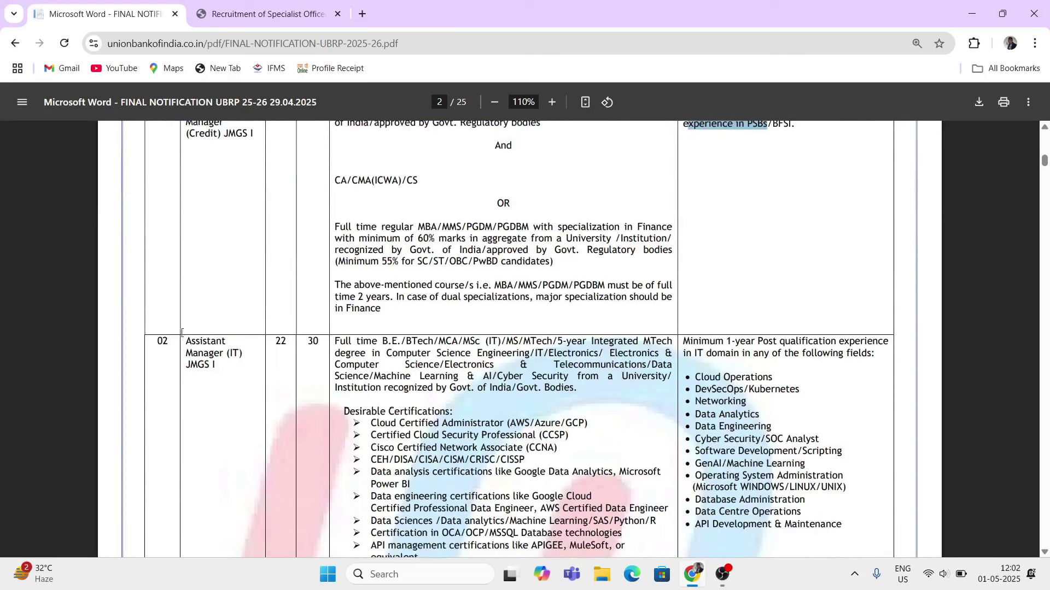
{"action": "left_click_drag", "start_coordinate": [185, 339], "coordinate": [217, 357]}
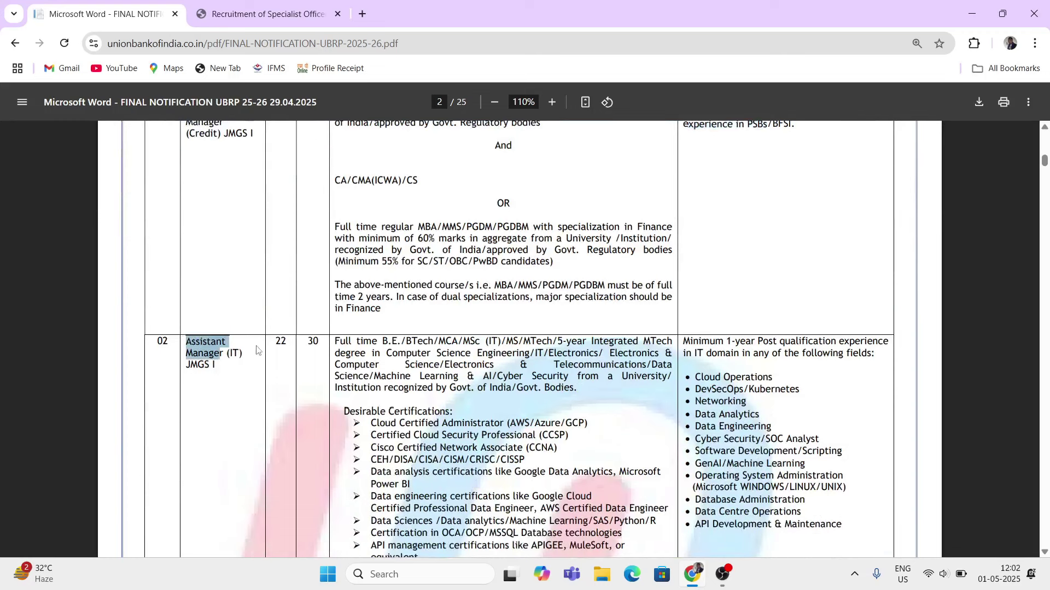
{"action": "left_click_drag", "start_coordinate": [275, 341], "coordinate": [321, 350]}
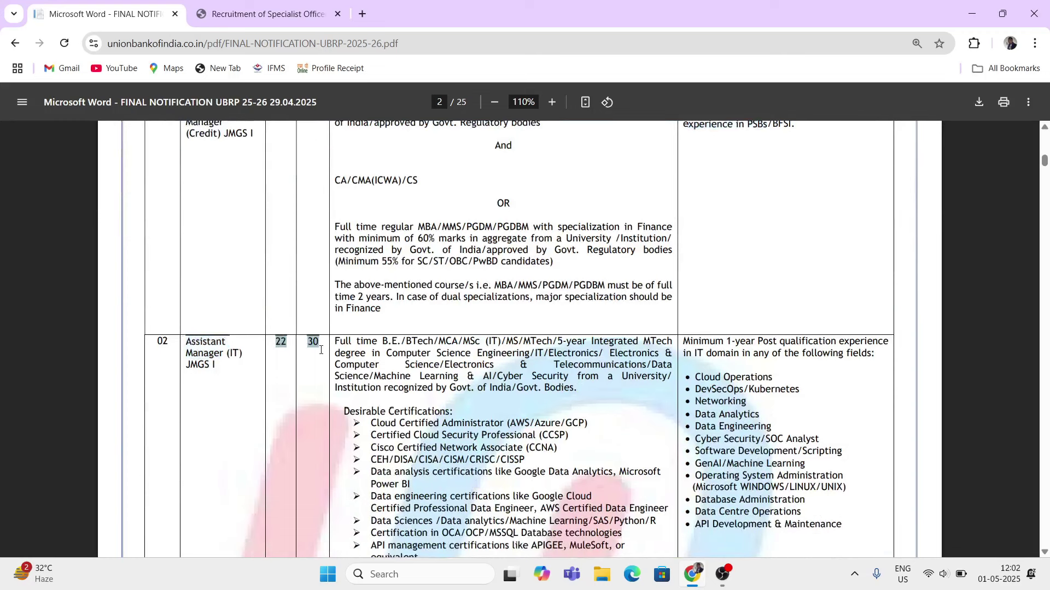
- Highlight the IT post's degree requirement, accepted disciplines and desirable certifications
{"action": "scroll", "coordinate": [469, 488], "scroll_direction": "down", "scroll_amount": 2}
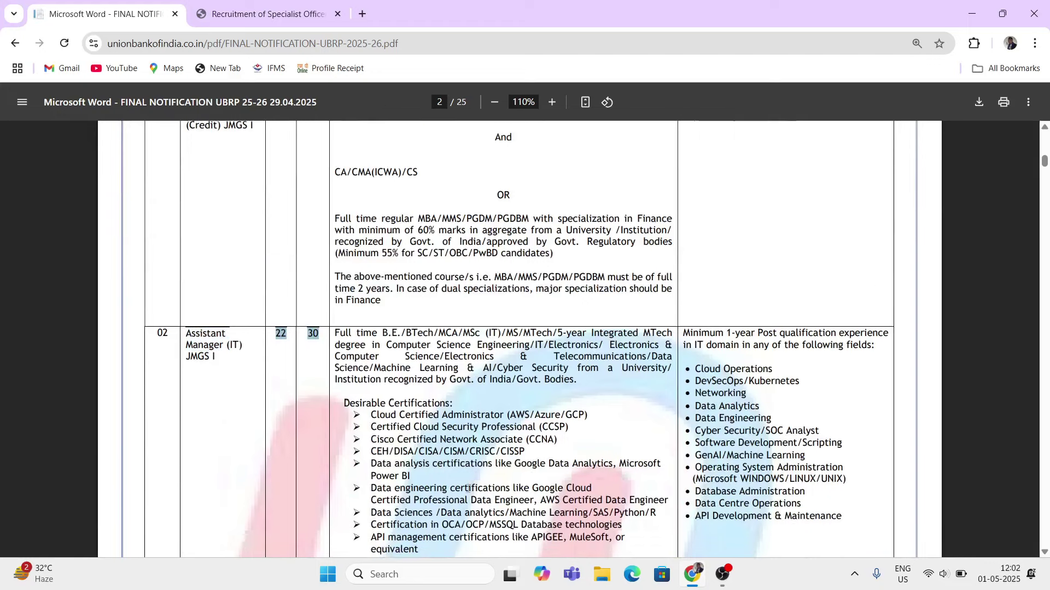
{"action": "left_click_drag", "start_coordinate": [335, 273], "coordinate": [476, 279]}
{"action": "left_click", "coordinate": [426, 308]}
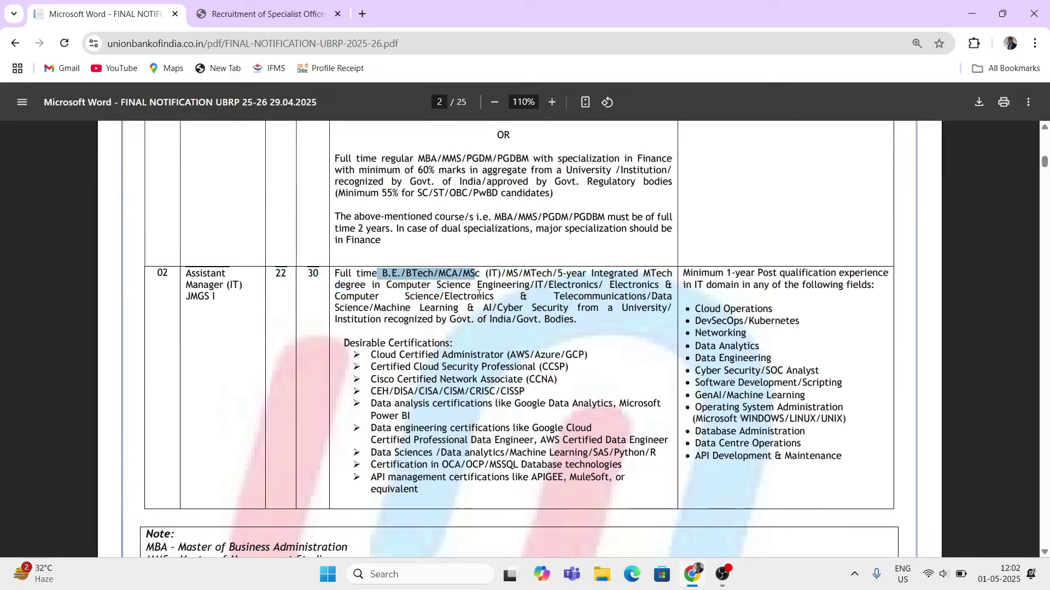
{"action": "left_click_drag", "start_coordinate": [412, 284], "coordinate": [473, 322]}
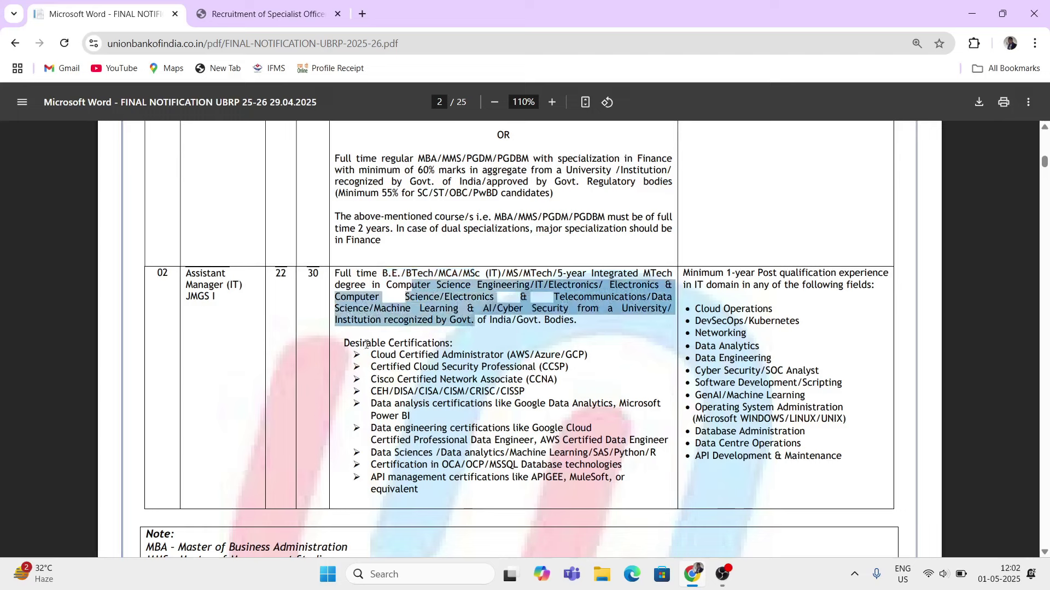
{"action": "left_click_drag", "start_coordinate": [345, 343], "coordinate": [653, 453]}
{"action": "left_click", "coordinate": [622, 404]}
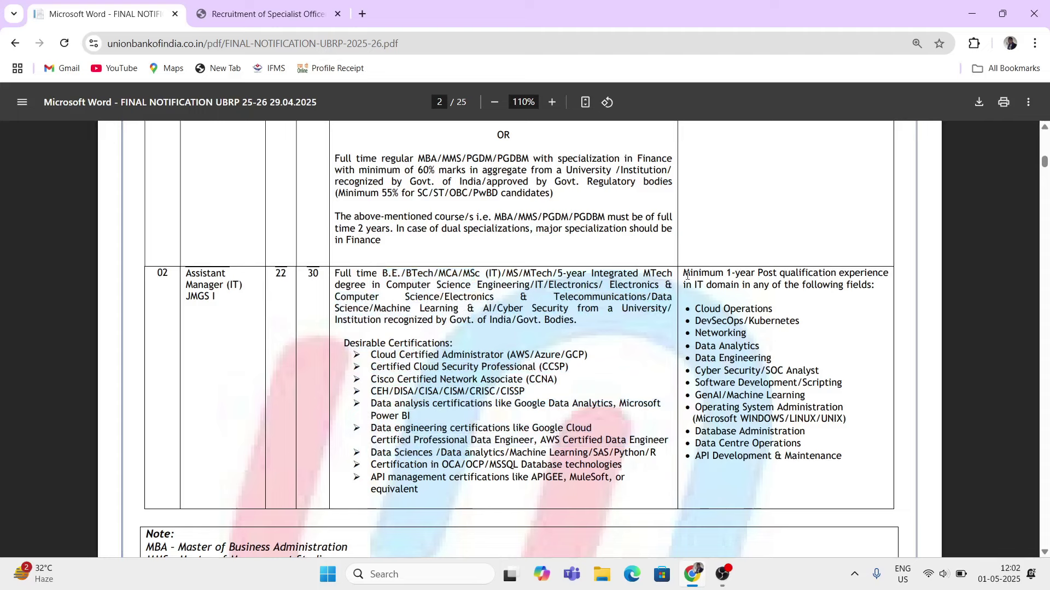
- Highlight the minimum 1-year IT experience and qualifying fields, then reach the eligibility cut-off dates
{"action": "left_click_drag", "start_coordinate": [684, 273], "coordinate": [760, 283]}
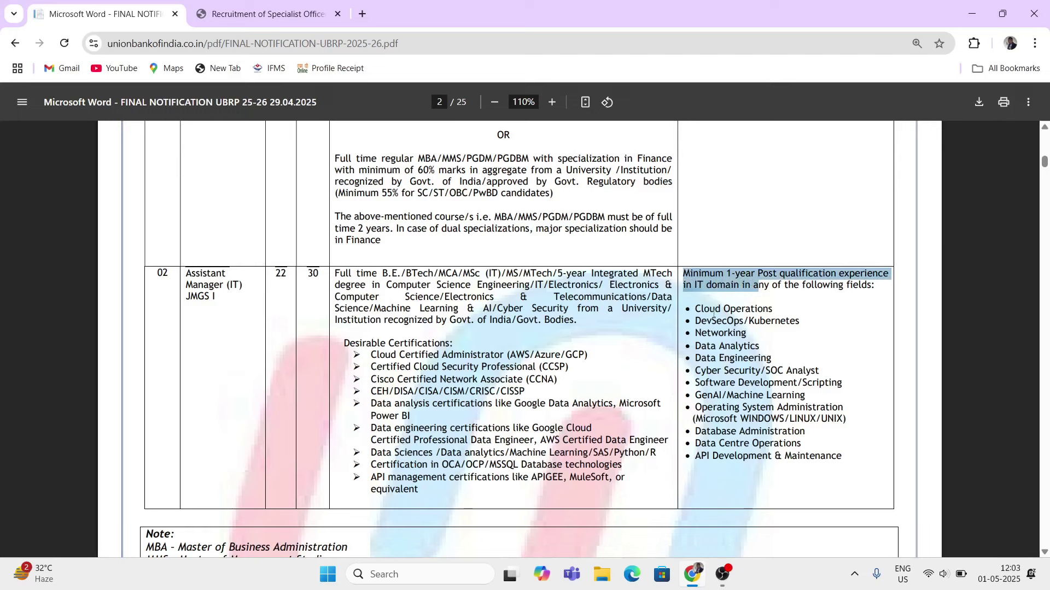
{"action": "left_click_drag", "start_coordinate": [693, 309], "coordinate": [746, 444]}
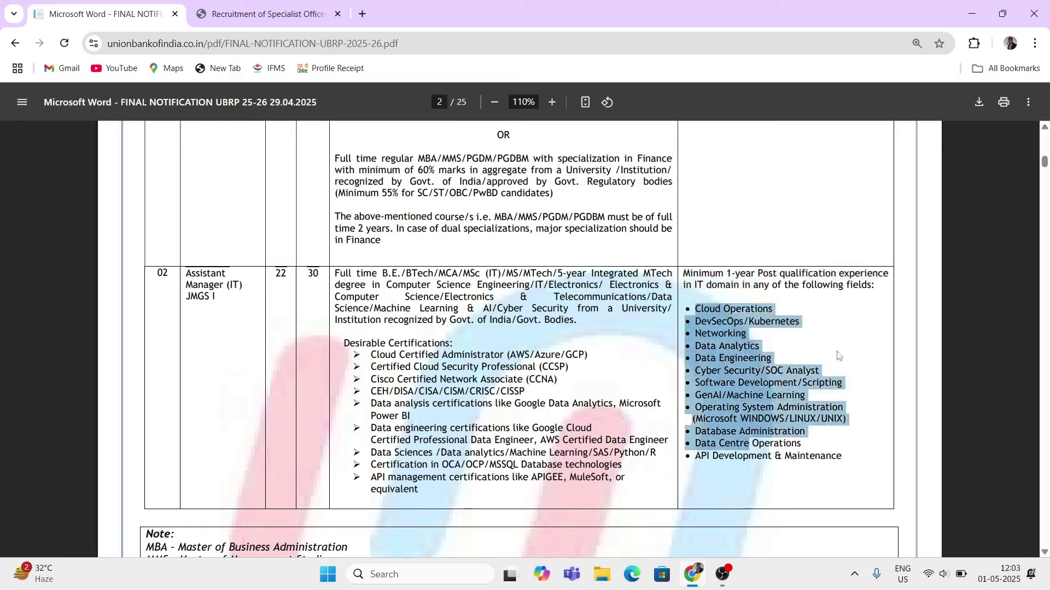
{"action": "left_click", "coordinate": [836, 357]}
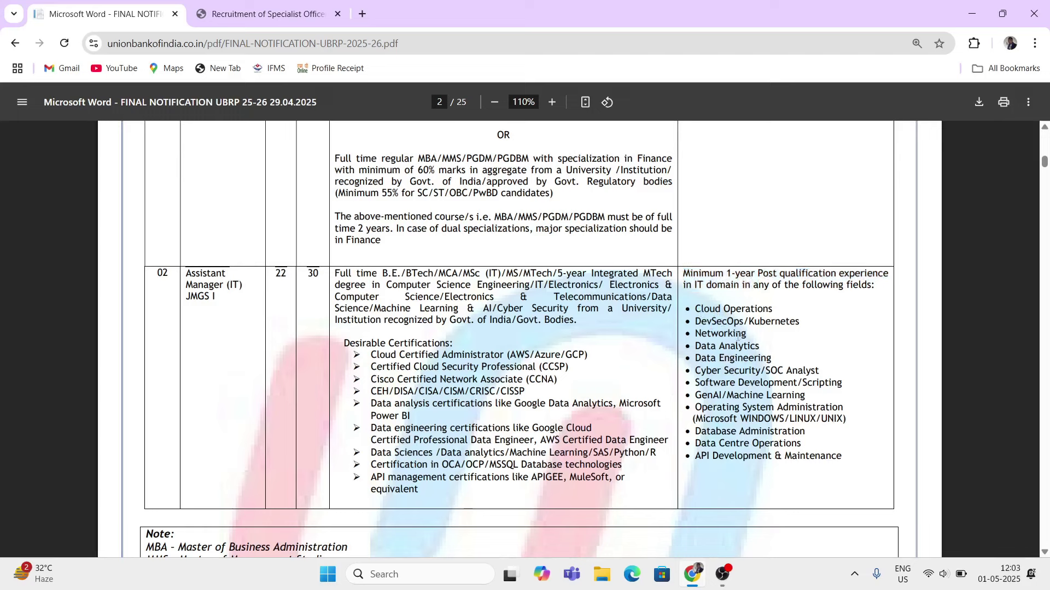
{"action": "left_click_drag", "start_coordinate": [702, 315], "coordinate": [804, 432]}
{"action": "left_click", "coordinate": [502, 428]}
{"action": "scroll", "coordinate": [501, 429], "scroll_direction": "down", "scroll_amount": 1}
{"action": "scroll", "coordinate": [501, 428], "scroll_direction": "down", "scroll_amount": 4}
- Highlight the upper age relaxations: 5 years for SC/ST and 3 years for OBC
{"action": "scroll", "coordinate": [499, 434], "scroll_direction": "down", "scroll_amount": 6}
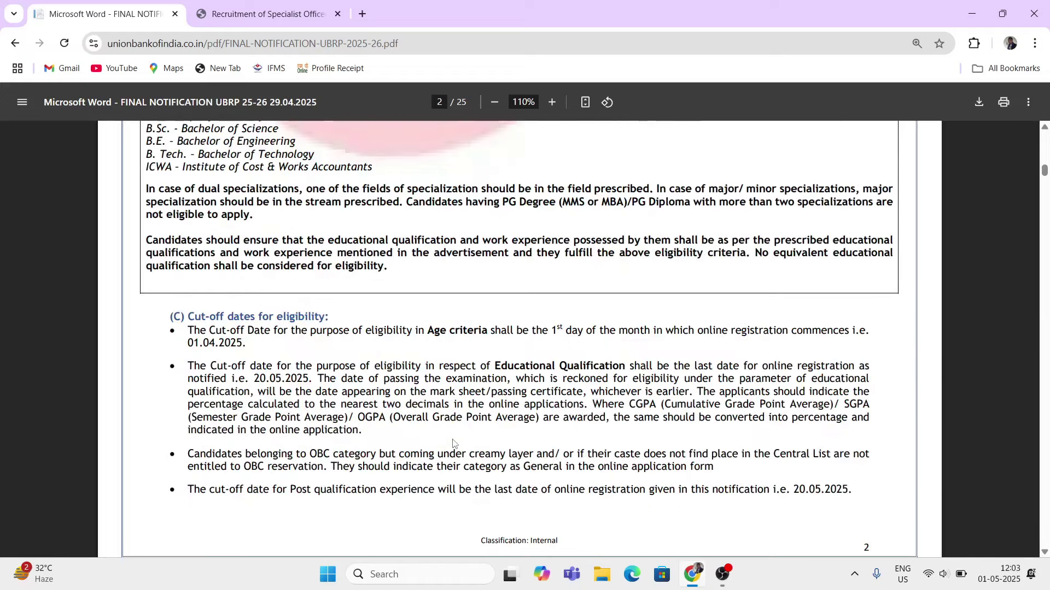
{"action": "scroll", "coordinate": [454, 440], "scroll_direction": "down", "scroll_amount": 8}
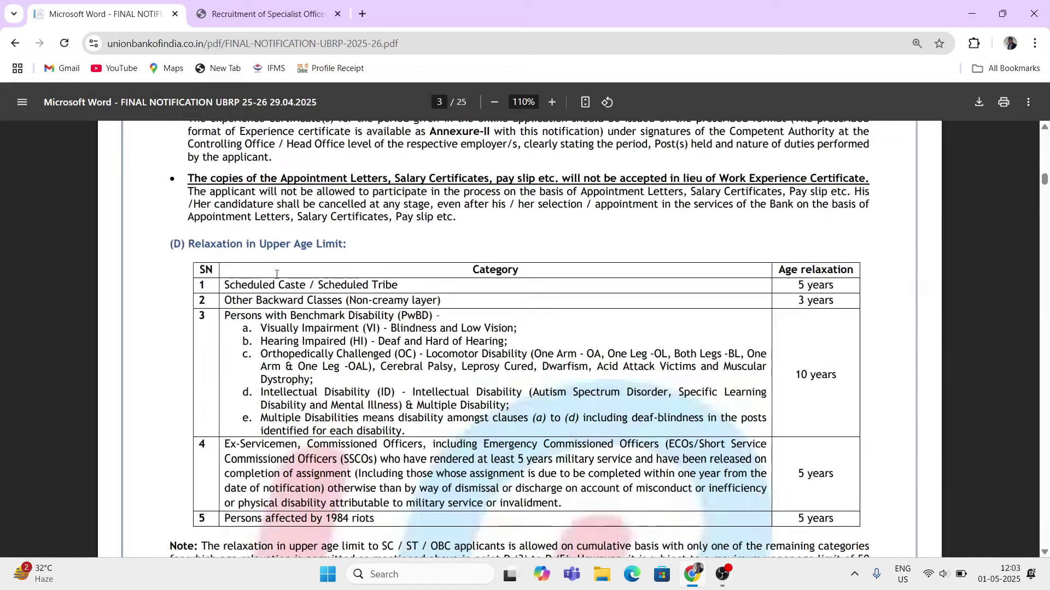
{"action": "left_click_drag", "start_coordinate": [194, 249], "coordinate": [279, 251]}
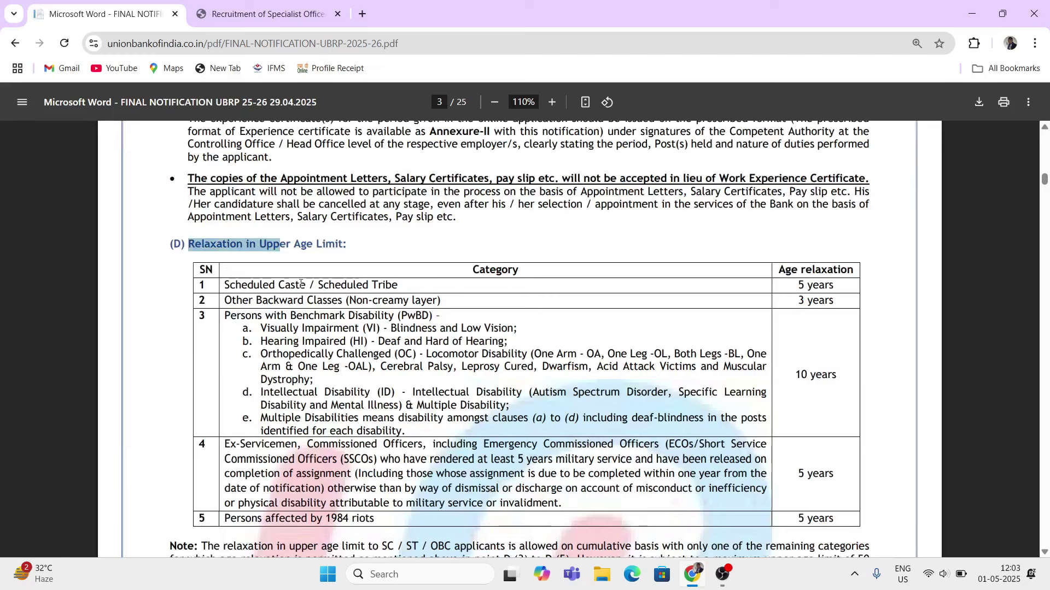
{"action": "left_click_drag", "start_coordinate": [247, 285], "coordinate": [356, 288]}
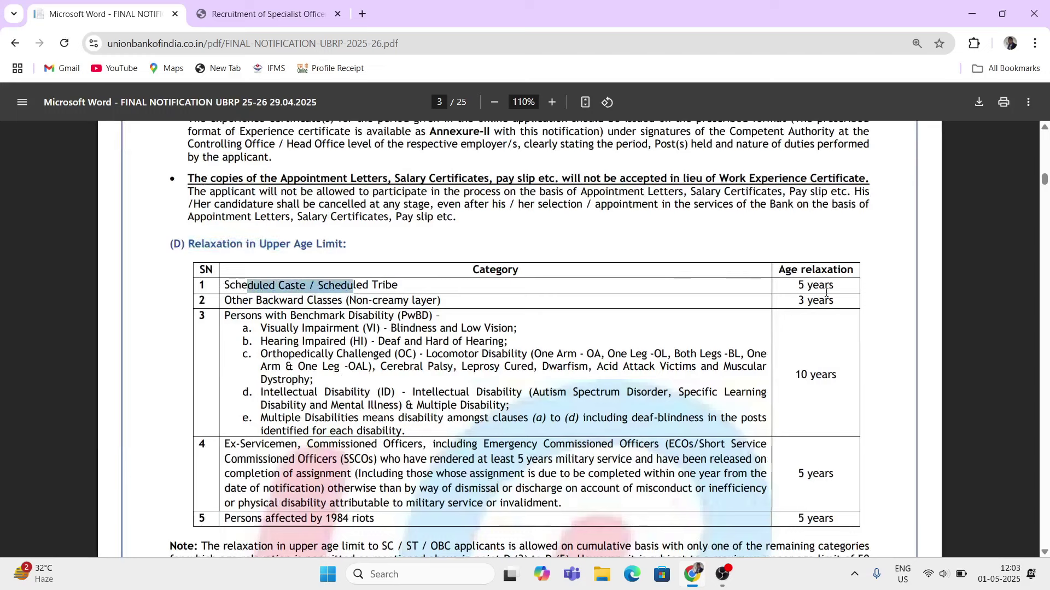
{"action": "left_click_drag", "start_coordinate": [796, 285], "coordinate": [834, 285]}
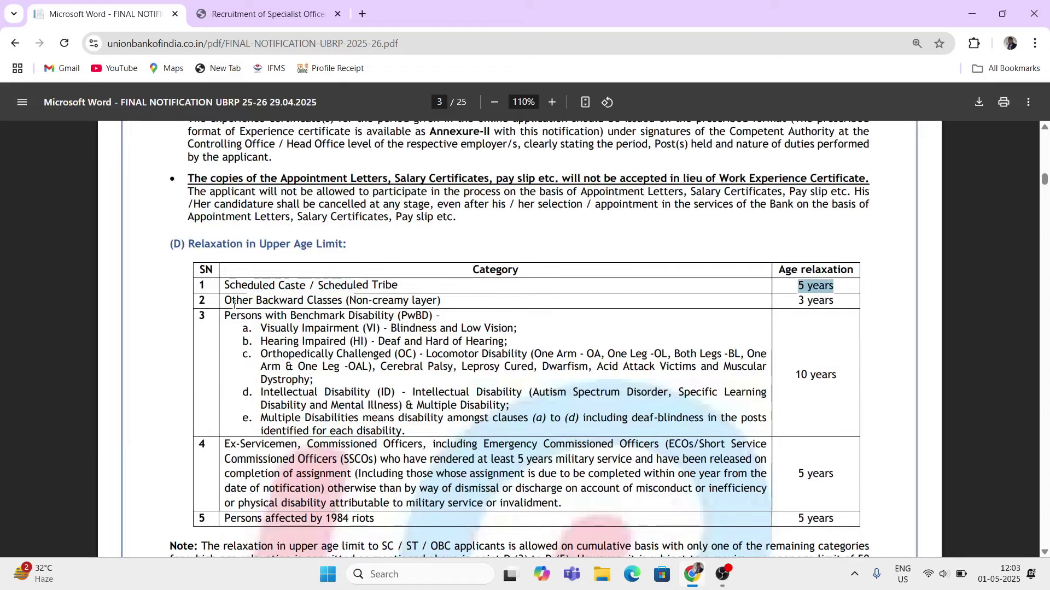
{"action": "left_click_drag", "start_coordinate": [232, 300], "coordinate": [791, 310]}
{"action": "left_click", "coordinate": [313, 327]}
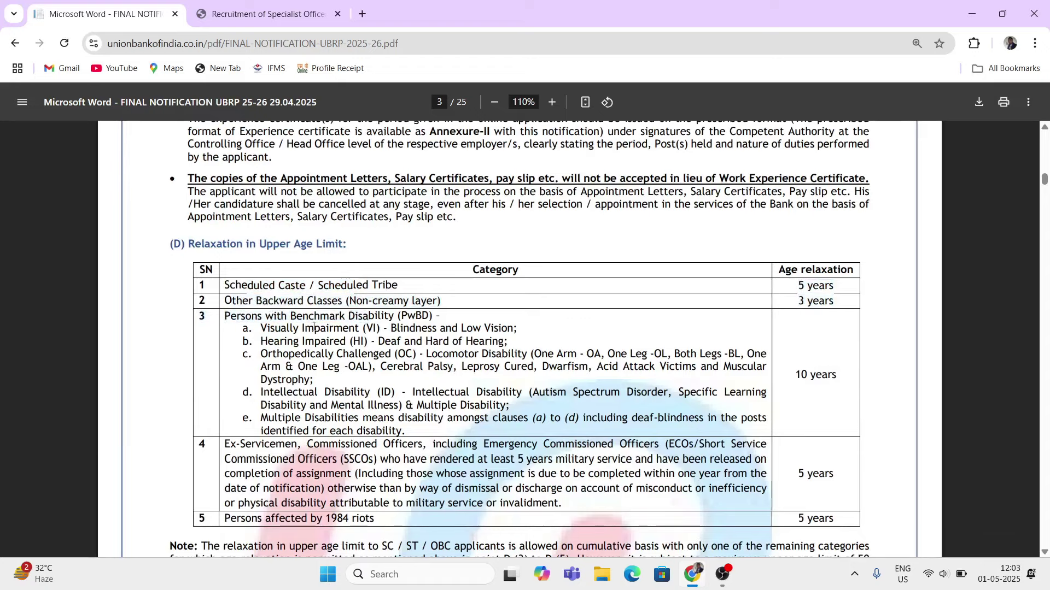
{"action": "left_click_drag", "start_coordinate": [232, 317], "coordinate": [404, 473]}
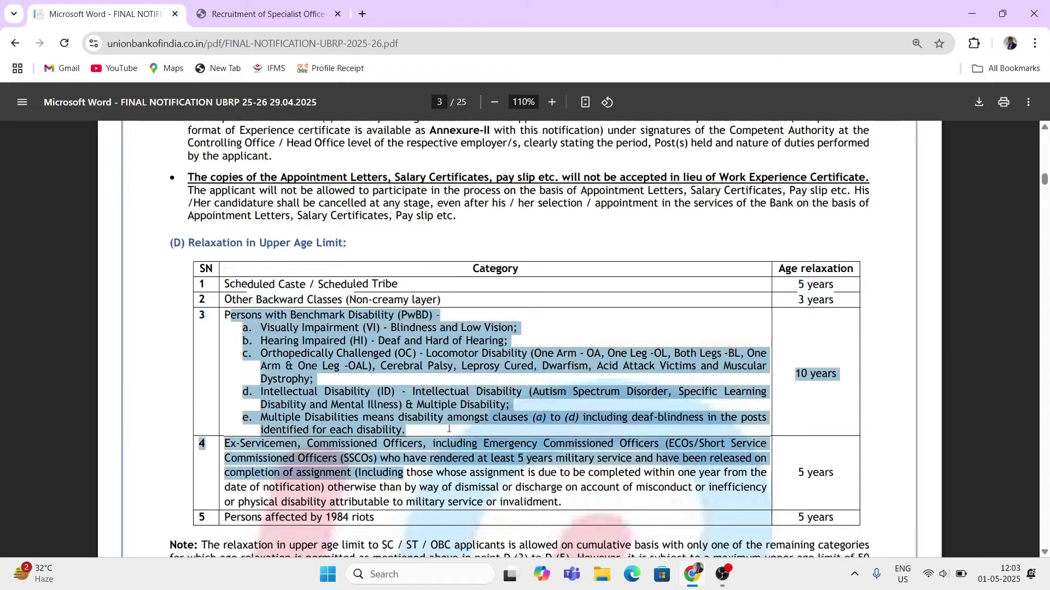
- Scroll to page 5's online examination: 150 questions, 225 marks, 150 minutes
{"action": "scroll", "coordinate": [449, 432], "scroll_direction": "down", "scroll_amount": 2}
{"action": "scroll", "coordinate": [448, 432], "scroll_direction": "down", "scroll_amount": 10}
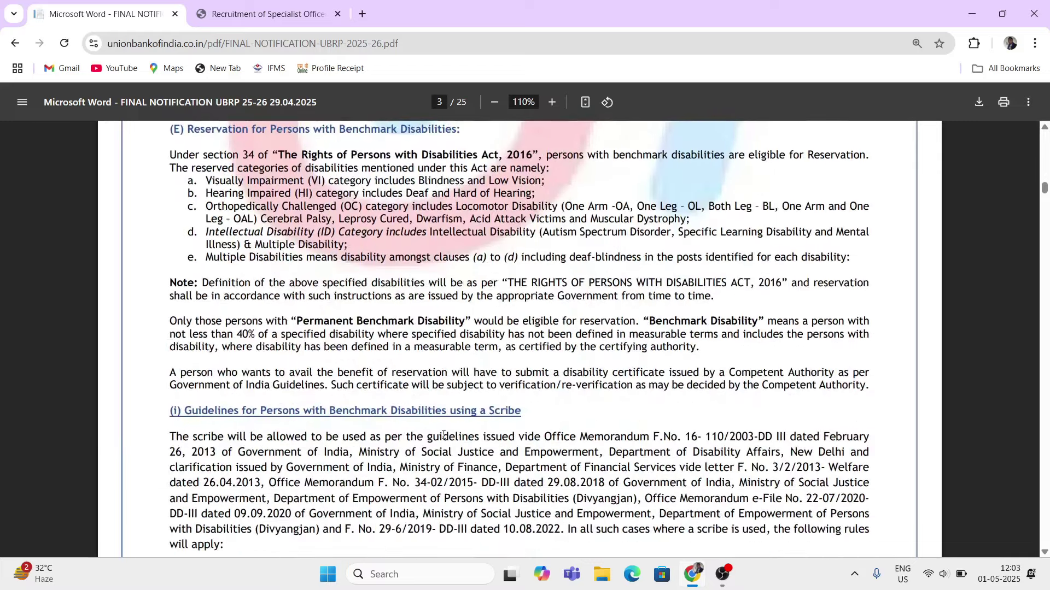
{"action": "scroll", "coordinate": [444, 434], "scroll_direction": "down", "scroll_amount": 11}
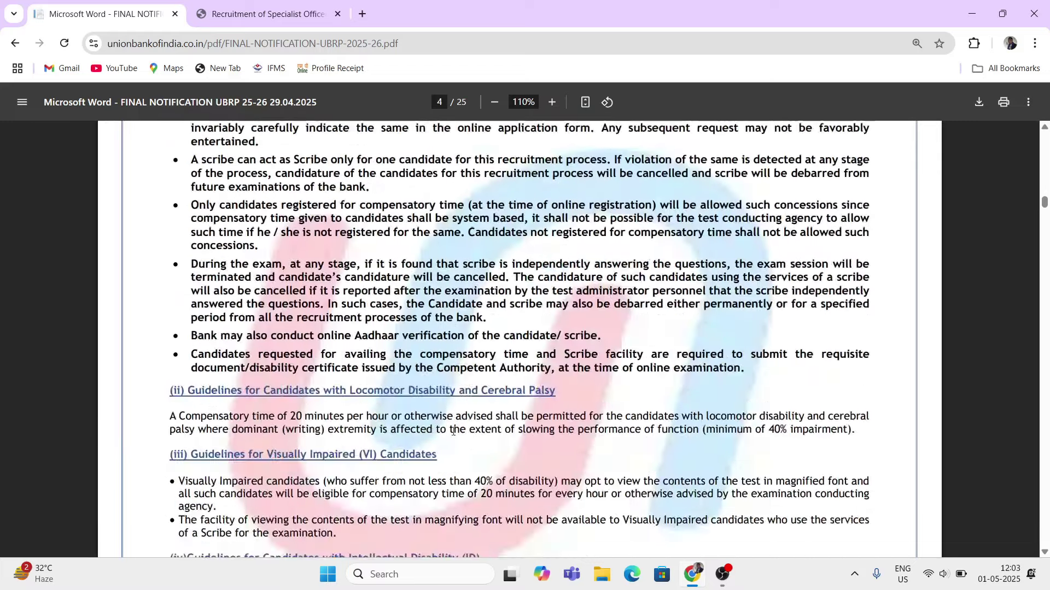
{"action": "scroll", "coordinate": [341, 424], "scroll_direction": "down", "scroll_amount": 12}
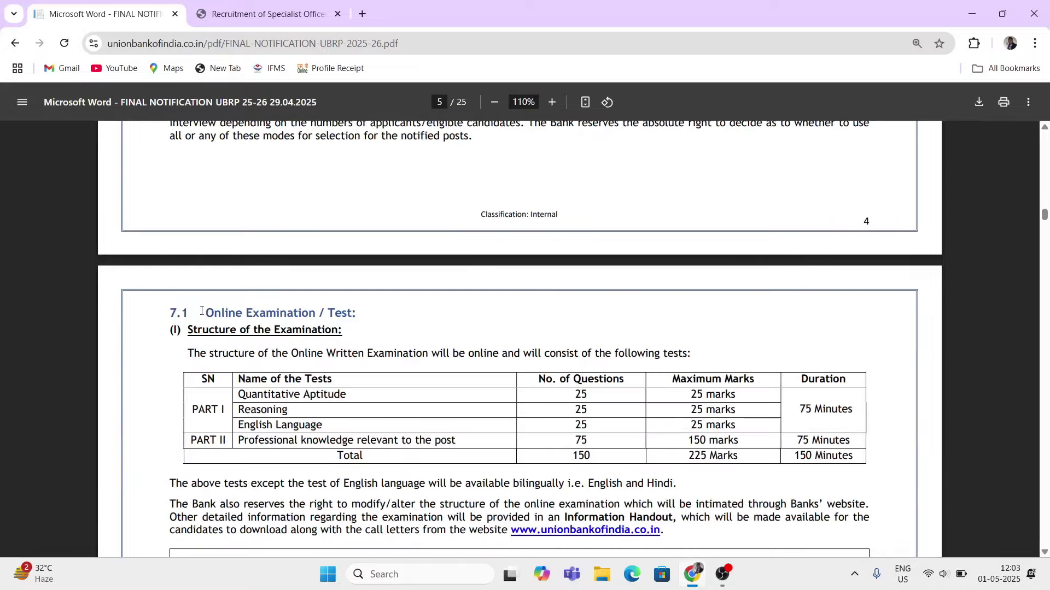
- Highlight the Online Examination heading, structure table and each test's question count
{"action": "left_click_drag", "start_coordinate": [202, 311], "coordinate": [362, 342]}
{"action": "scroll", "coordinate": [345, 385], "scroll_direction": "down", "scroll_amount": 2}
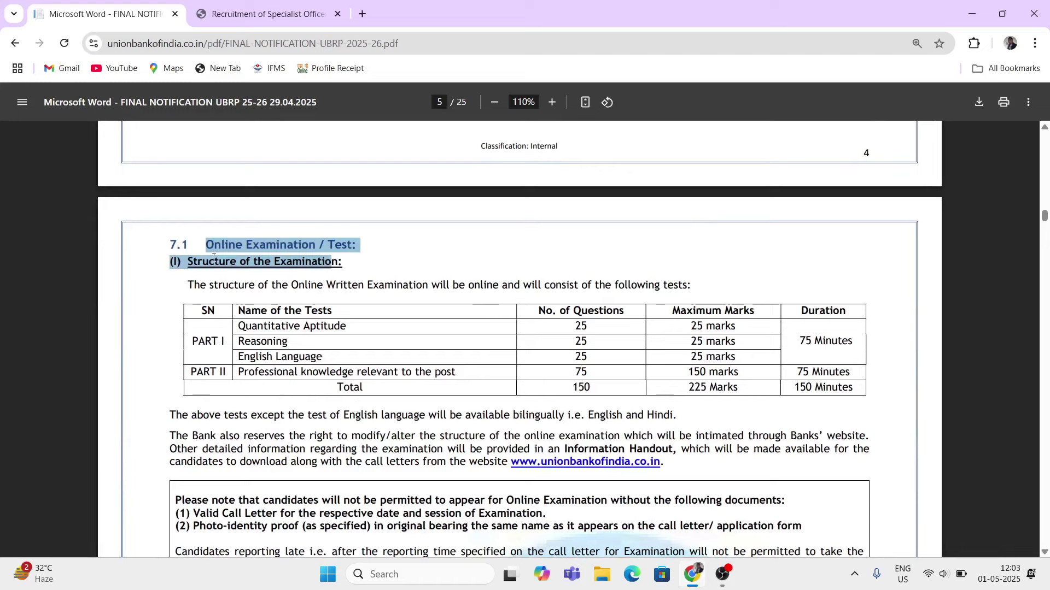
{"action": "left_click_drag", "start_coordinate": [229, 285], "coordinate": [461, 412]}
{"action": "left_click_drag", "start_coordinate": [236, 311], "coordinate": [328, 386]}
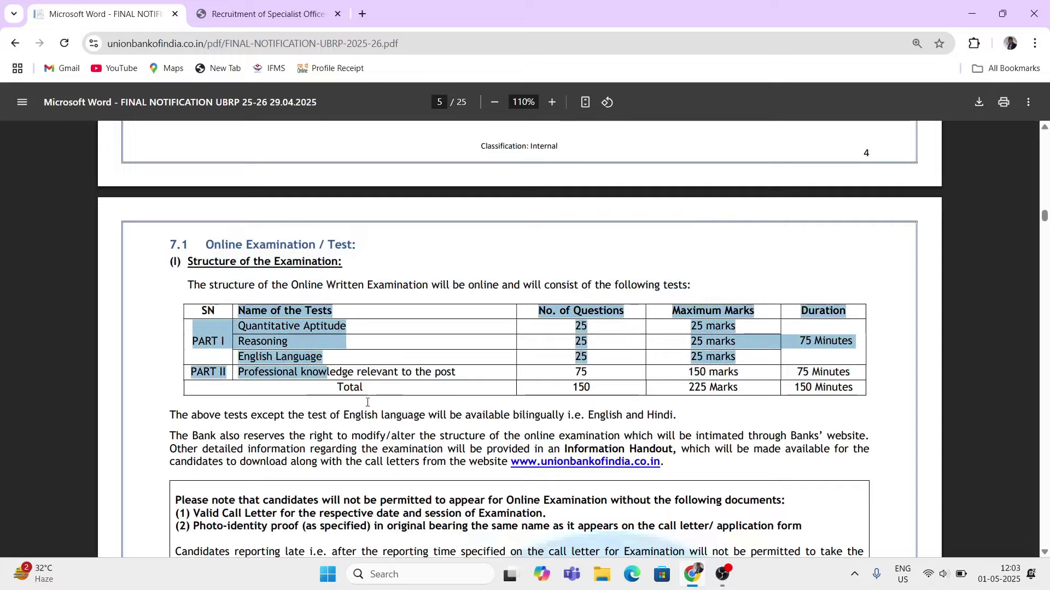
- Go to page 8's How to Apply and highlight fees: Rs. 177/- SC/ST/PwBD, Rs. 1180/- others
{"action": "scroll", "coordinate": [382, 404], "scroll_direction": "down", "scroll_amount": 5}
{"action": "scroll", "coordinate": [382, 405], "scroll_direction": "down", "scroll_amount": 11}
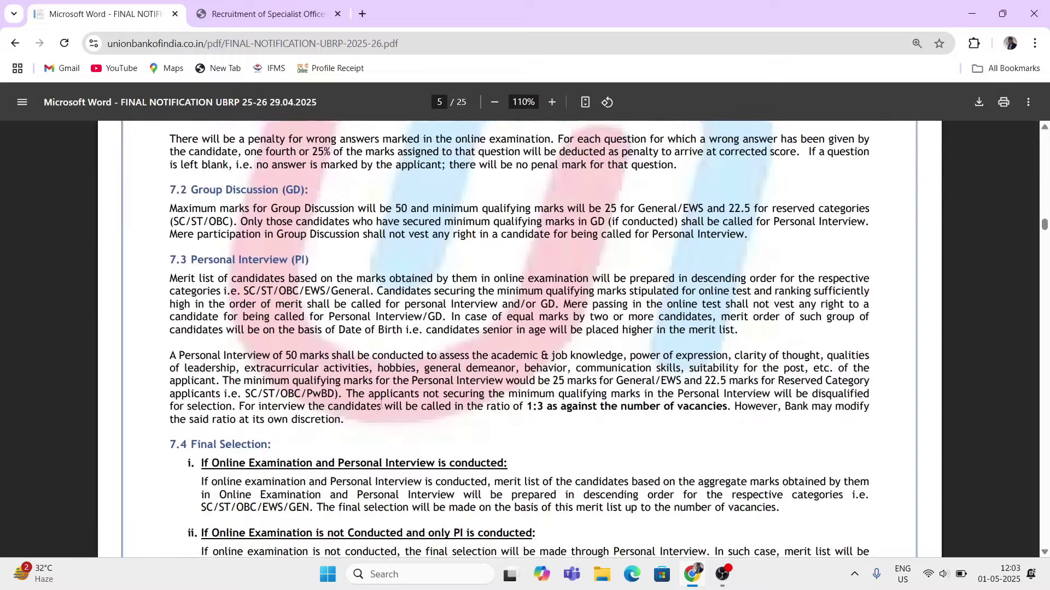
{"action": "scroll", "coordinate": [381, 404], "scroll_direction": "down", "scroll_amount": 20}
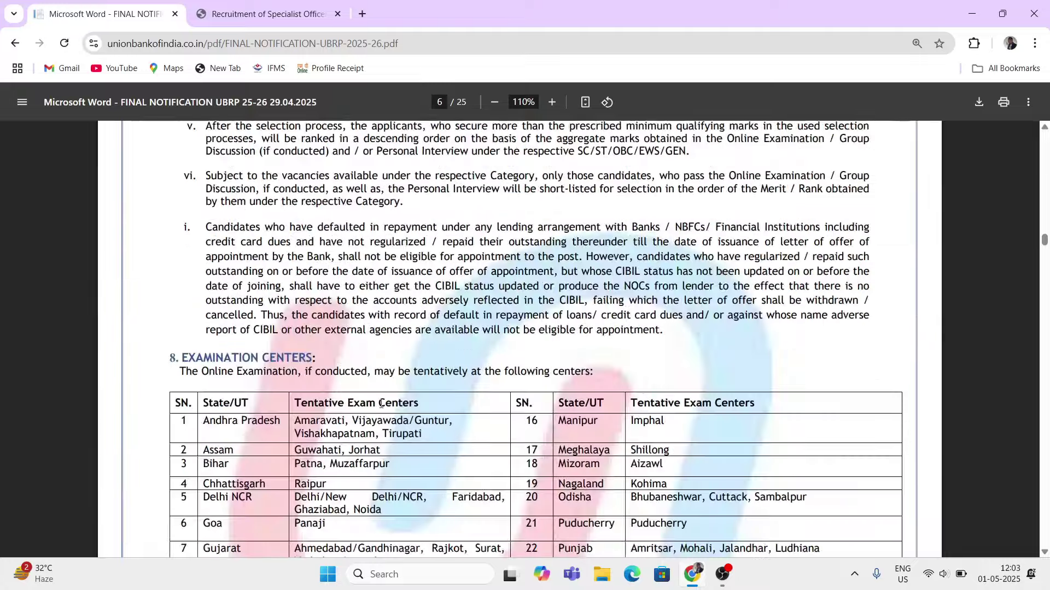
{"action": "scroll", "coordinate": [381, 404], "scroll_direction": "down", "scroll_amount": 1}
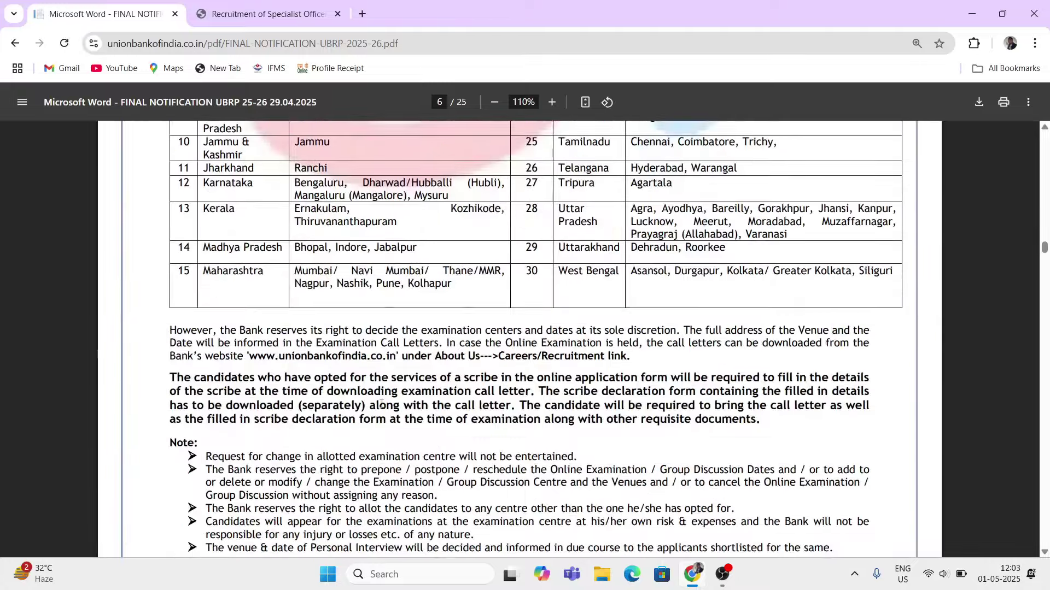
{"action": "scroll", "coordinate": [381, 405], "scroll_direction": "down", "scroll_amount": 20}
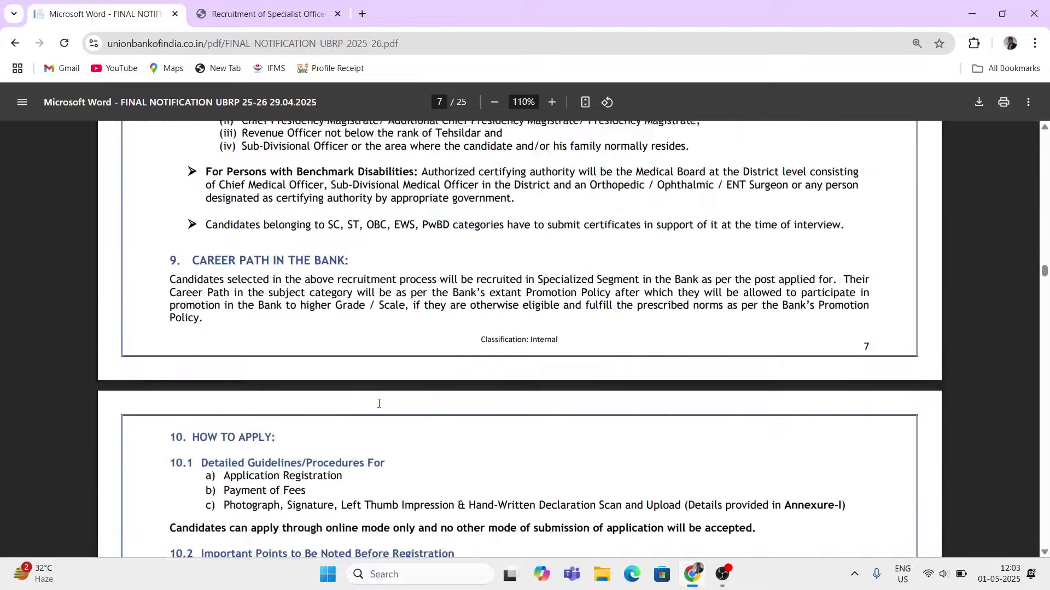
{"action": "scroll", "coordinate": [379, 403], "scroll_direction": "down", "scroll_amount": 5}
{"action": "left_click_drag", "start_coordinate": [192, 164], "coordinate": [330, 248]}
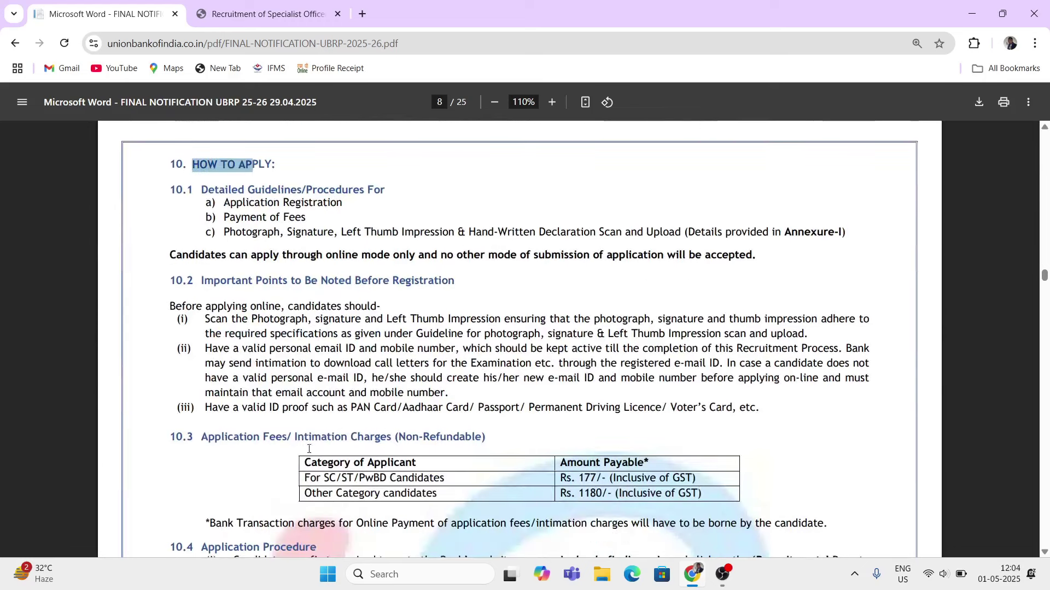
{"action": "left_click_drag", "start_coordinate": [301, 462], "coordinate": [473, 499]}
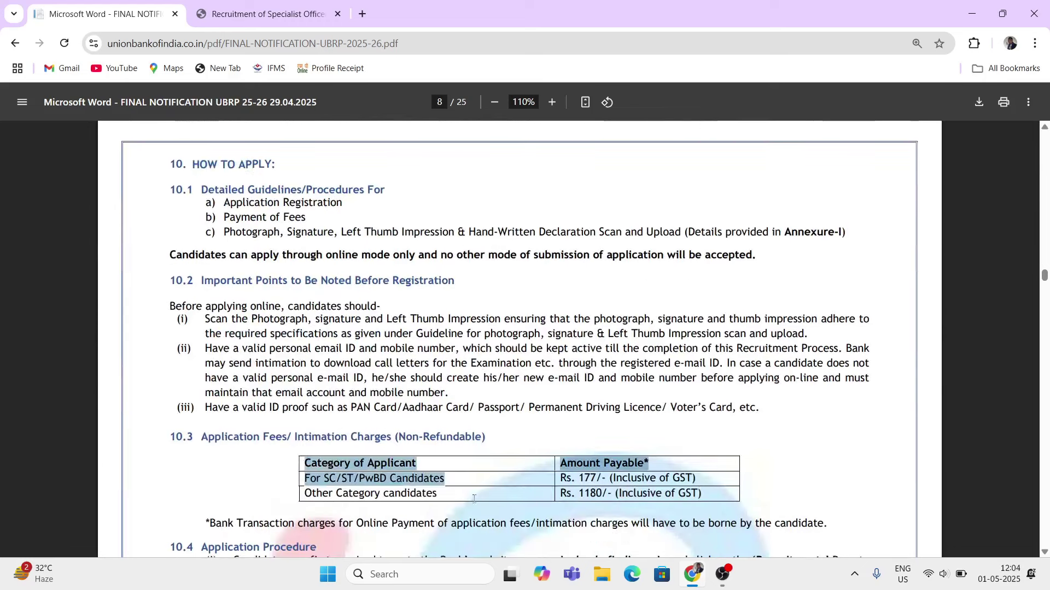
{"action": "left_click", "coordinate": [753, 498]}
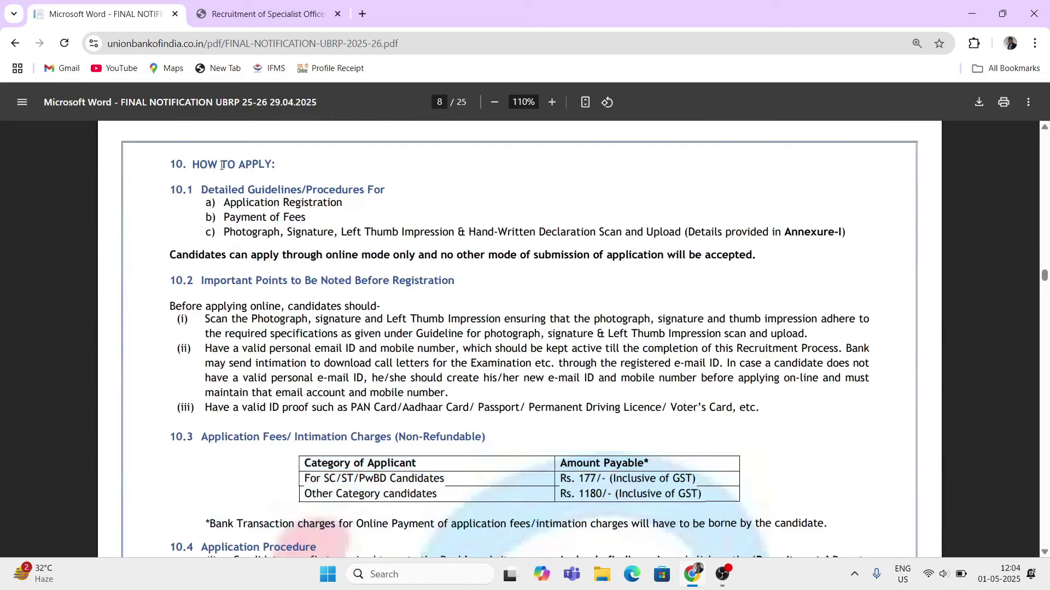
- Return to the Specialist Officers page and review the registration closing 20/05/2025 and printing 04/06/2025 dates
{"action": "left_click", "coordinate": [261, 15]}
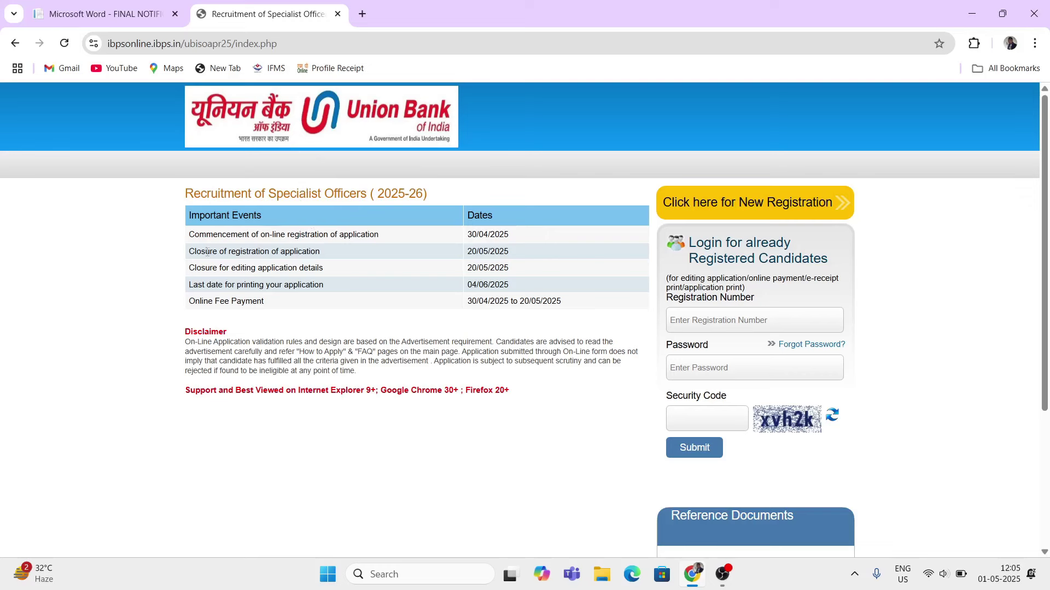
{"action": "left_click_drag", "start_coordinate": [467, 235], "coordinate": [509, 285]}
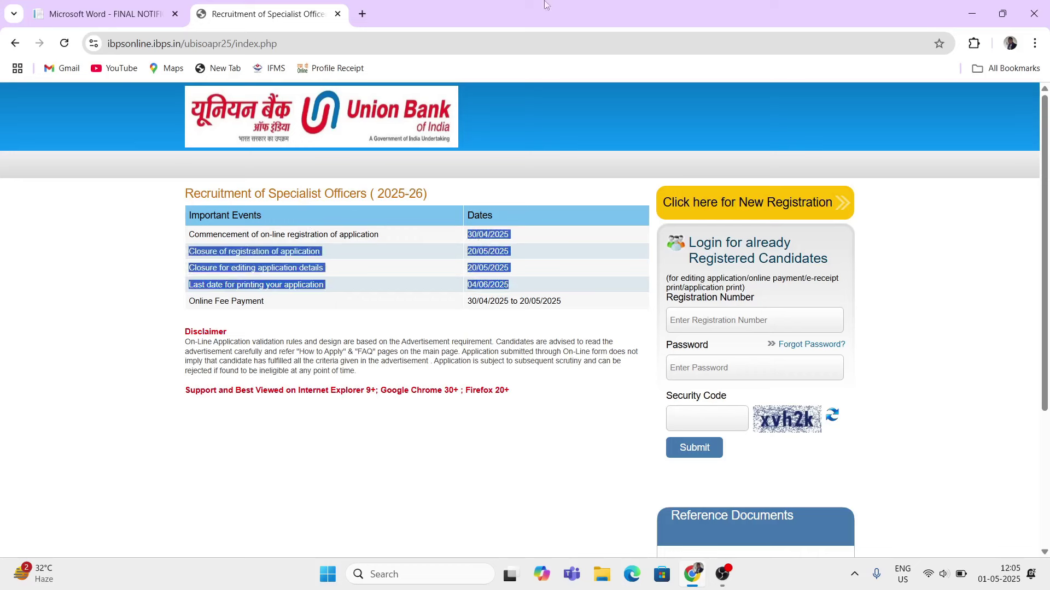
{"action": "left_click", "coordinate": [942, 285]}
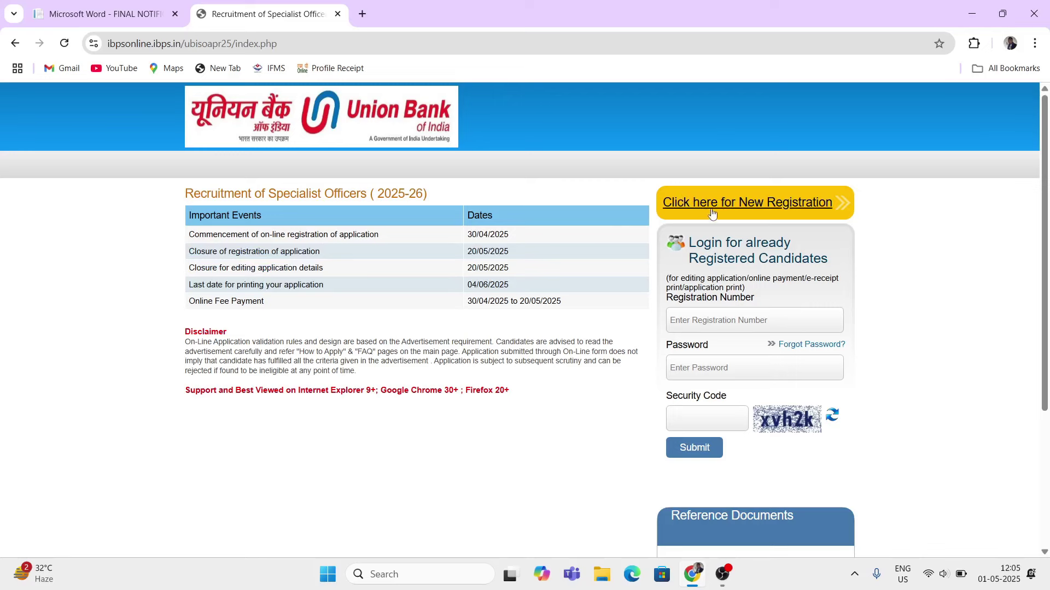
- Start a new registration and enter a placeholder first name
{"action": "left_click", "coordinate": [773, 204]}
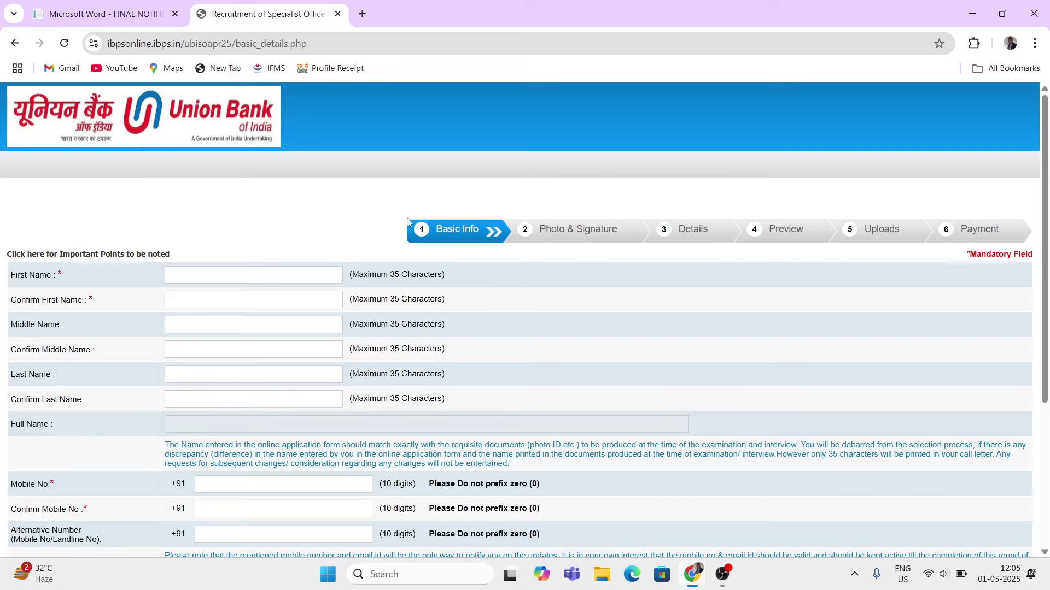
{"action": "scroll", "coordinate": [432, 268], "scroll_direction": "down", "scroll_amount": 1}
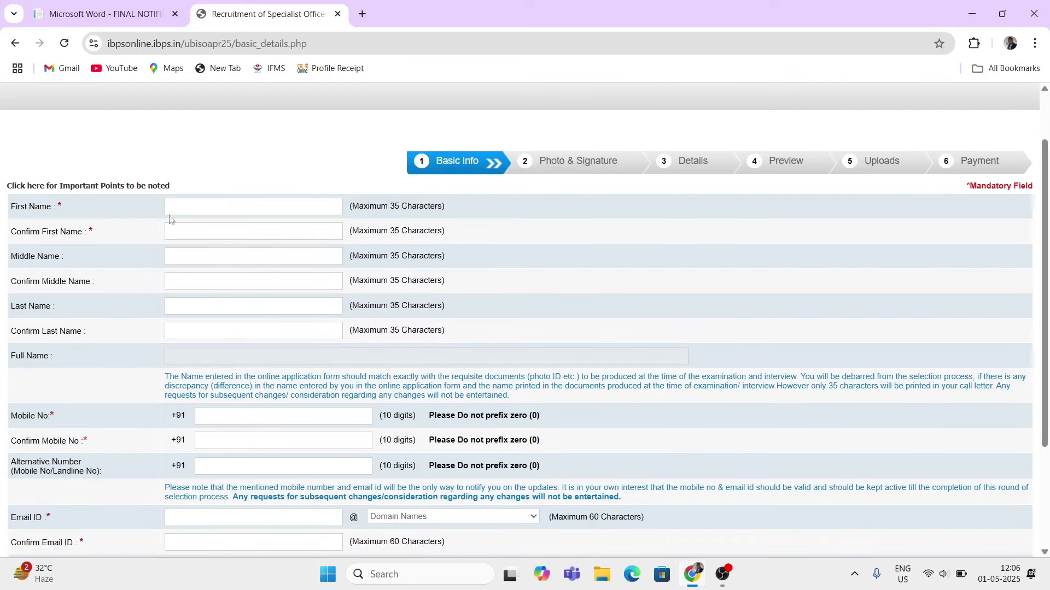
{"action": "left_click", "coordinate": [202, 211]}
{"action": "type", "text": "first name"}
{"action": "left_click", "coordinate": [191, 227]}
{"action": "type", "text": "com"}
{"action": "type", "text": "nform"}
{"action": "type", "text": "mid"}
{"action": "key", "text": "BackSpace"}
{"action": "key", "text": "BackSpace"}
{"action": "key", "text": "BackSpace"}
- Enter a placeholder last name and its confirmation, checking the auto-filled full name
{"action": "left_click", "coordinate": [179, 304]}
{"action": "type", "text": "last name"}
{"action": "left_click", "coordinate": [194, 339]}
{"action": "type", "text": "conform"}
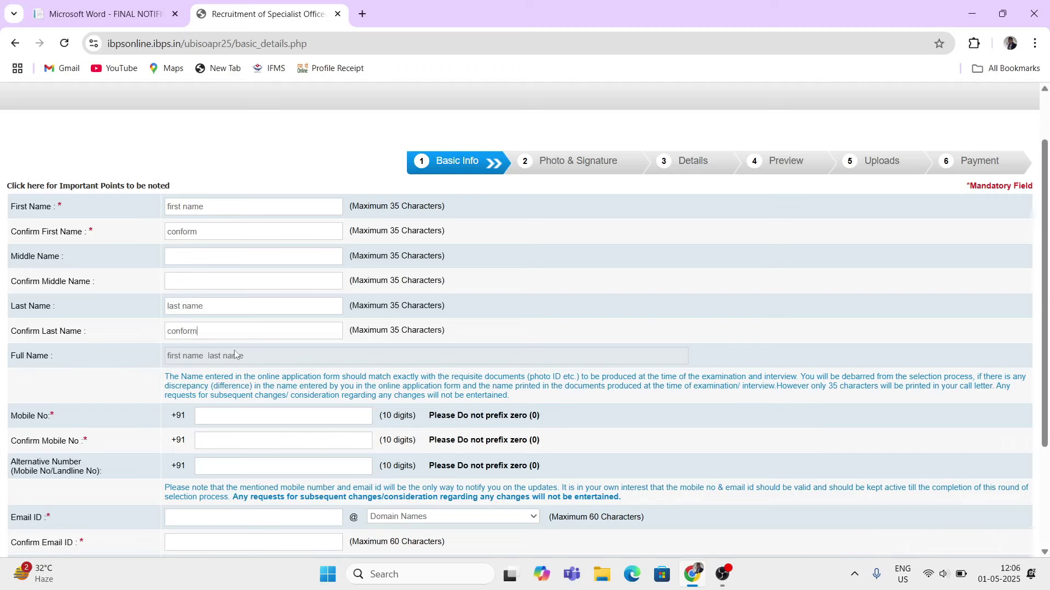
{"action": "left_click_drag", "start_coordinate": [245, 356], "coordinate": [165, 357]}
{"action": "scroll", "coordinate": [213, 360], "scroll_direction": "down", "scroll_amount": 1}
- Enter a dummy mobile number and confirm it
{"action": "left_click", "coordinate": [220, 366]}
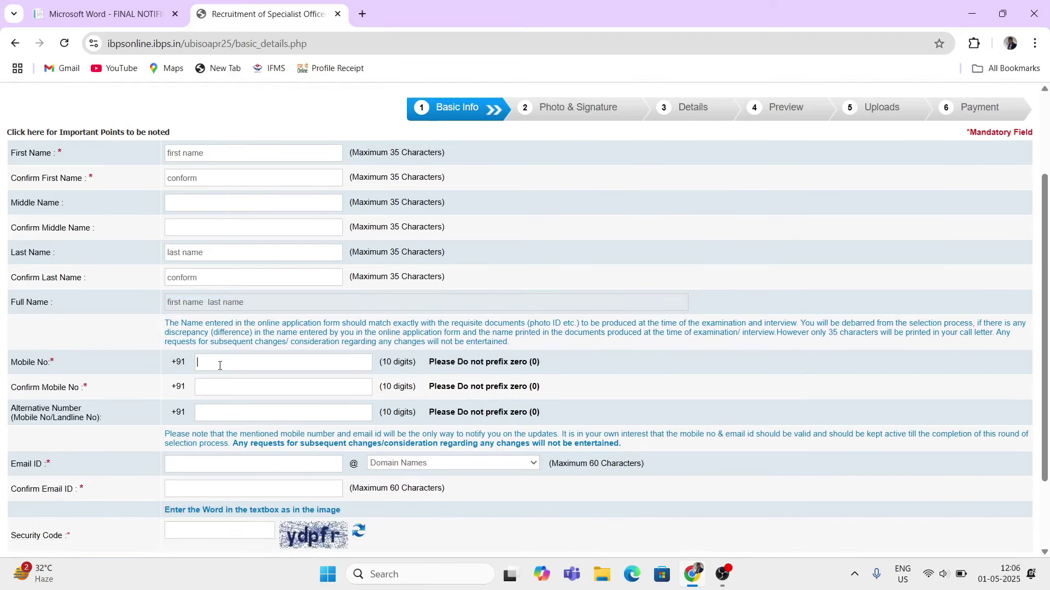
{"action": "type", "text": "1111111111"}
{"action": "left_click", "coordinate": [219, 384]}
{"action": "type", "text": "1111111111"}
- Enter the e-mail username and choose gmail.com as its domain
{"action": "scroll", "coordinate": [62, 371], "scroll_direction": "down", "scroll_amount": 1}
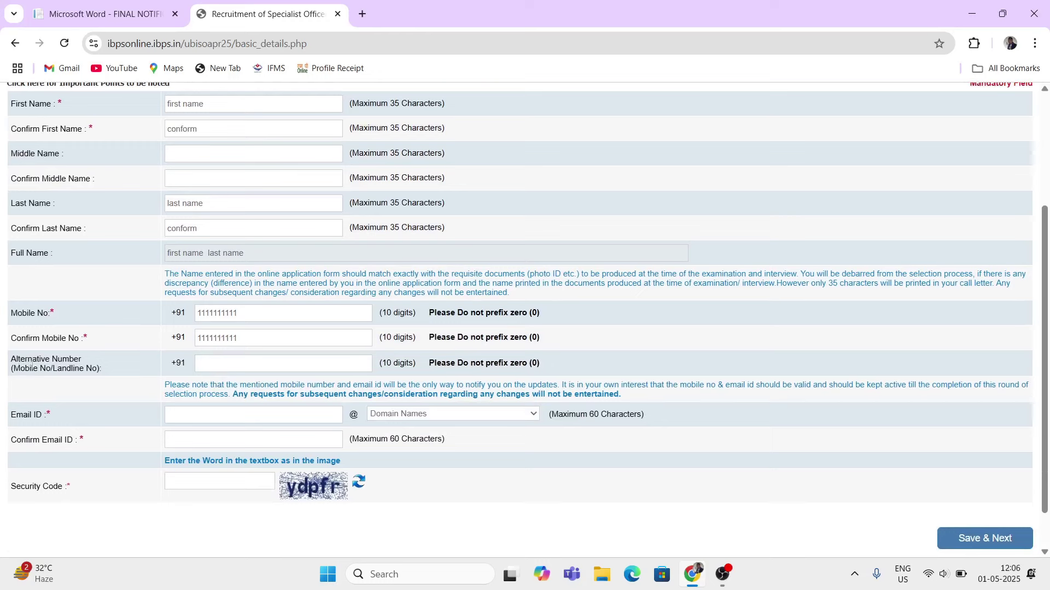
{"action": "left_click", "coordinate": [201, 362]}
{"action": "left_click_drag", "start_coordinate": [169, 416], "coordinate": [231, 423]}
{"action": "left_click", "coordinate": [235, 423]}
{"action": "left_click", "coordinate": [432, 416]}
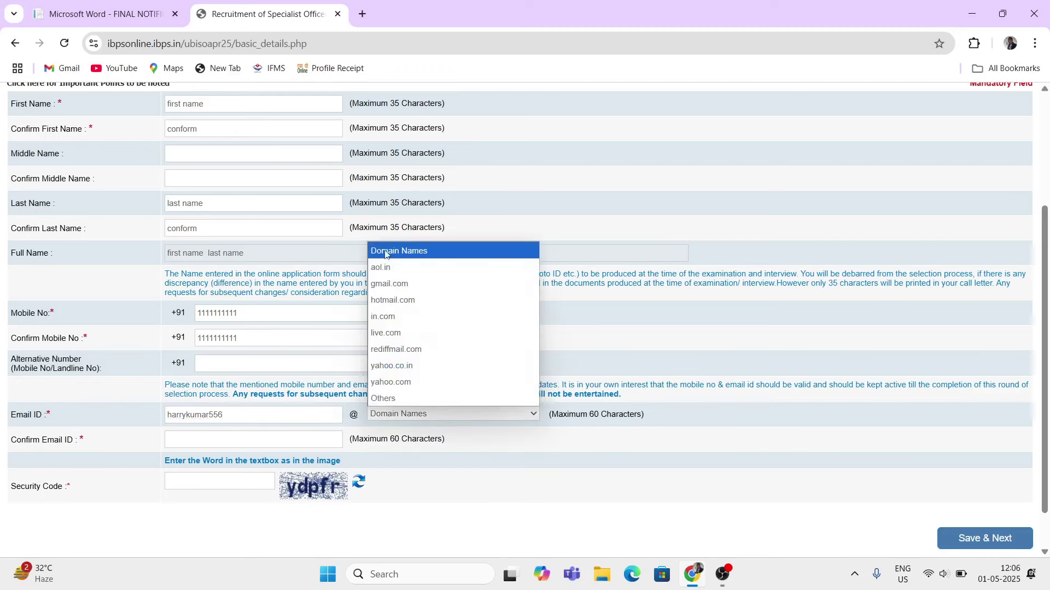
{"action": "left_click", "coordinate": [396, 289]}
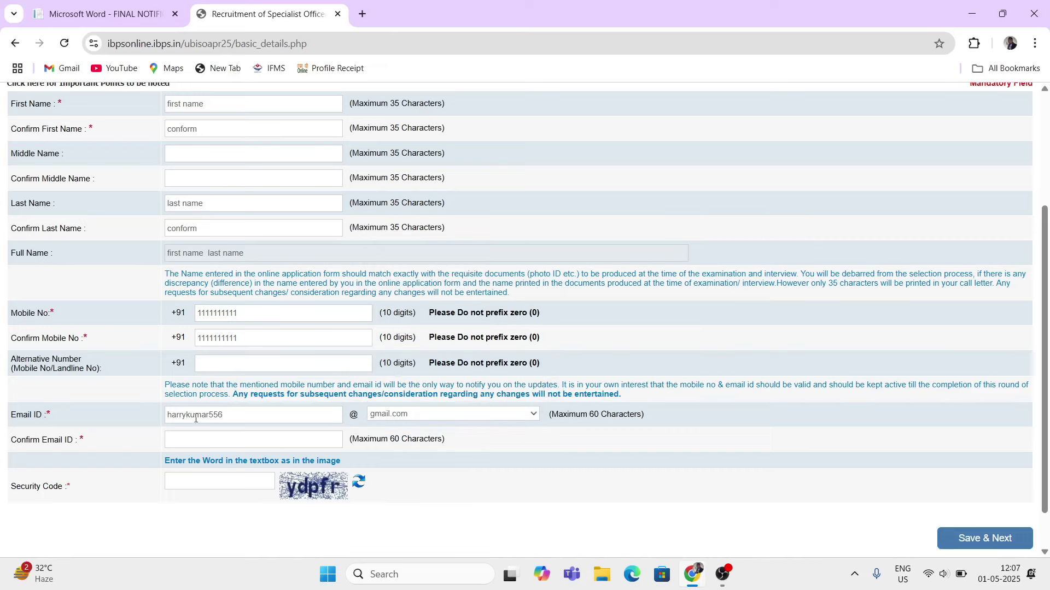
- Fill in the Confirm Email ID field and type the image's security code
{"action": "left_click_drag", "start_coordinate": [183, 417], "coordinate": [253, 424]}
{"action": "left_click", "coordinate": [229, 435]}
{"action": "left_click", "coordinate": [226, 484]}
{"action": "type", "text": "ydpf"}
{"action": "scroll", "coordinate": [820, 508], "scroll_direction": "down", "scroll_amount": 1}
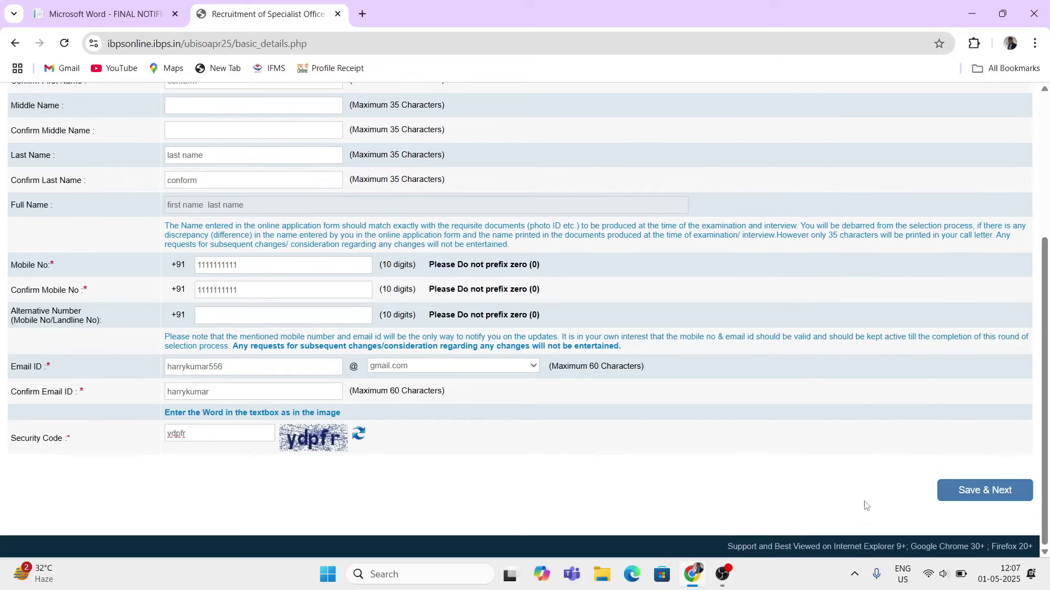
- Save the basic details and note the issued provisional registration number
{"action": "left_click", "coordinate": [983, 494]}
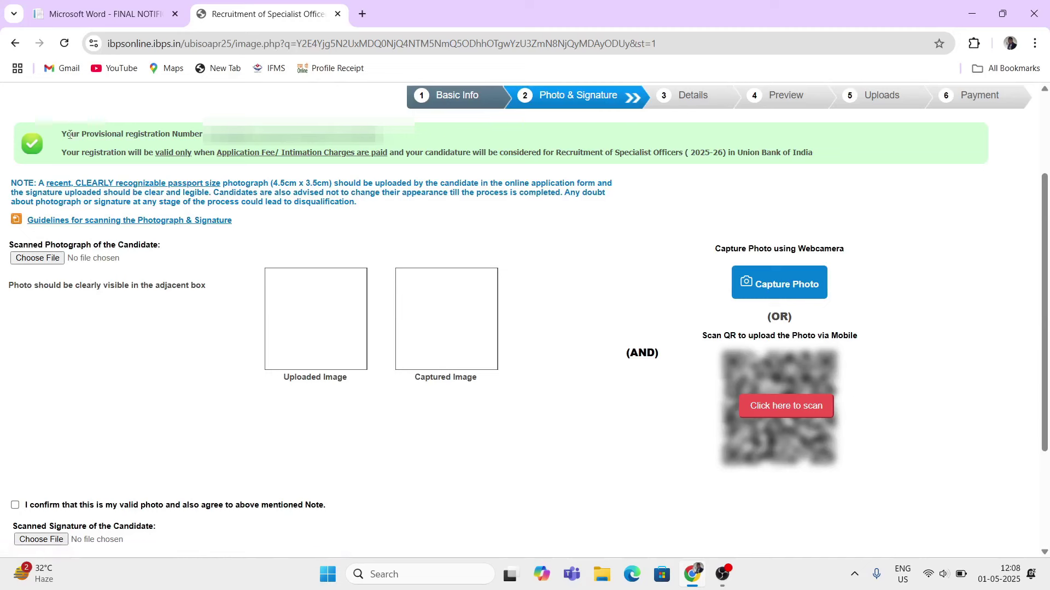
{"action": "left_click_drag", "start_coordinate": [69, 134], "coordinate": [197, 144]}
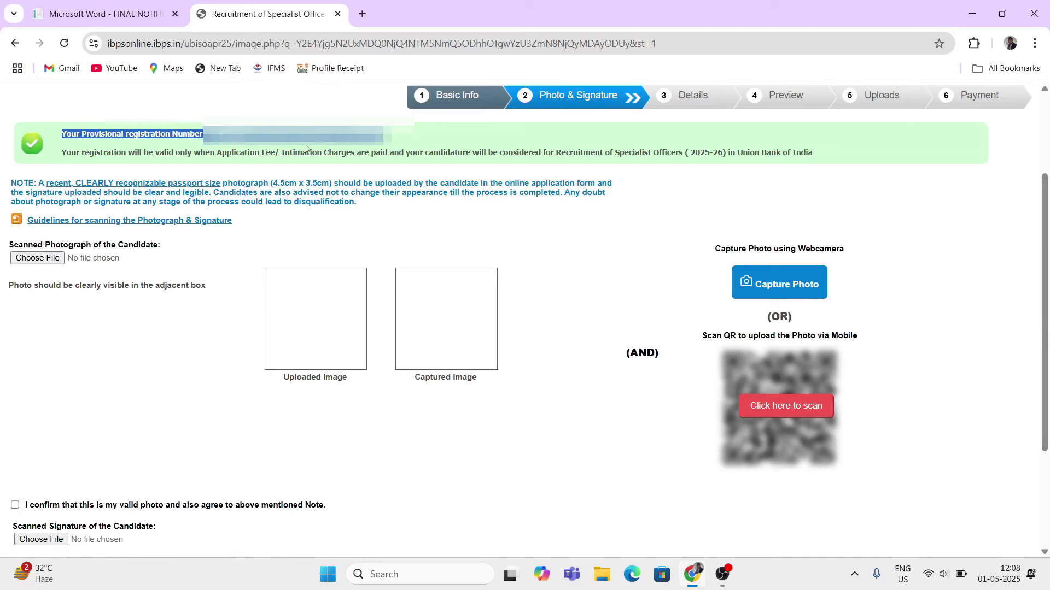
{"action": "left_click", "coordinate": [189, 410]}
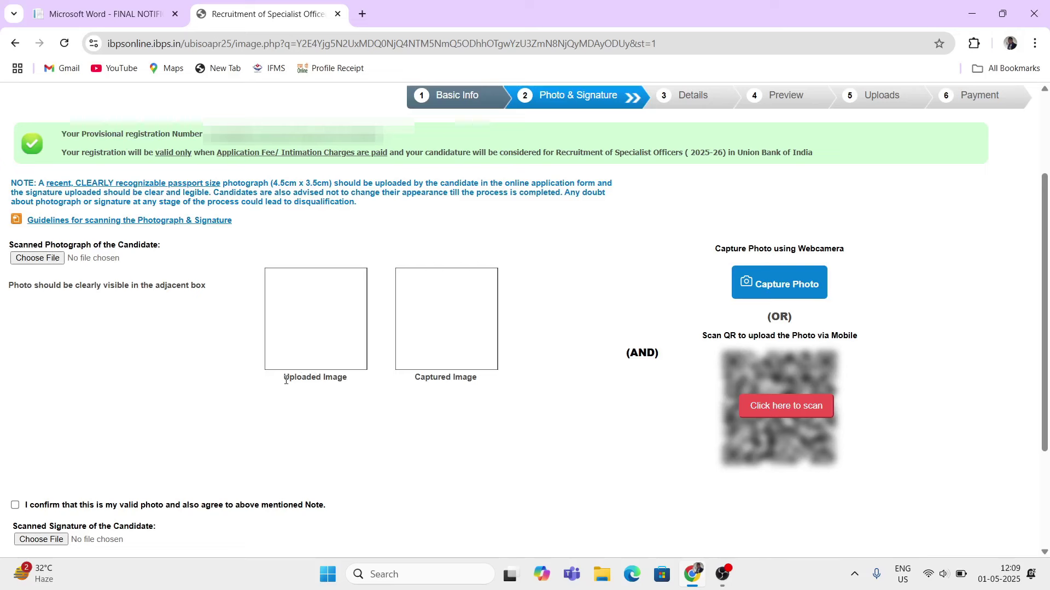
- Review the Uploaded Image caption and scanned photograph label on Photo & Signature
{"action": "left_click_drag", "start_coordinate": [285, 380], "coordinate": [326, 381]}
{"action": "left_click", "coordinate": [233, 368]}
{"action": "left_click_drag", "start_coordinate": [39, 245], "coordinate": [112, 246]}
- Upload candidatephoto.jpeg as the scanned photograph
{"action": "left_click", "coordinate": [42, 260]}
{"action": "scroll", "coordinate": [255, 164], "scroll_direction": "down", "scroll_amount": 2}
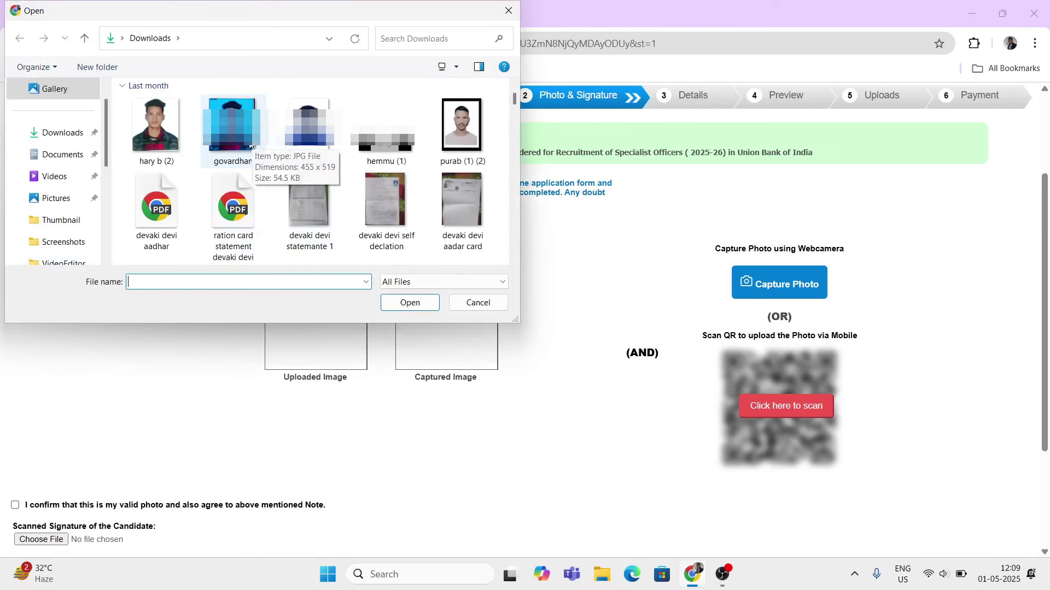
{"action": "scroll", "coordinate": [251, 147], "scroll_direction": "down", "scroll_amount": 3}
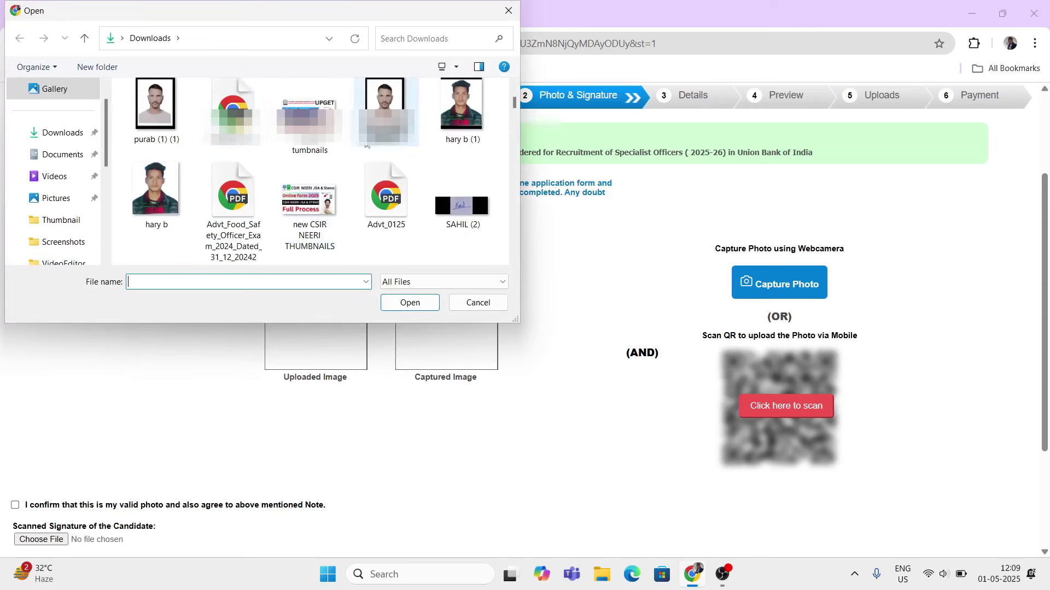
{"action": "scroll", "coordinate": [367, 144], "scroll_direction": "down", "scroll_amount": 3}
{"action": "left_click", "coordinate": [386, 216]}
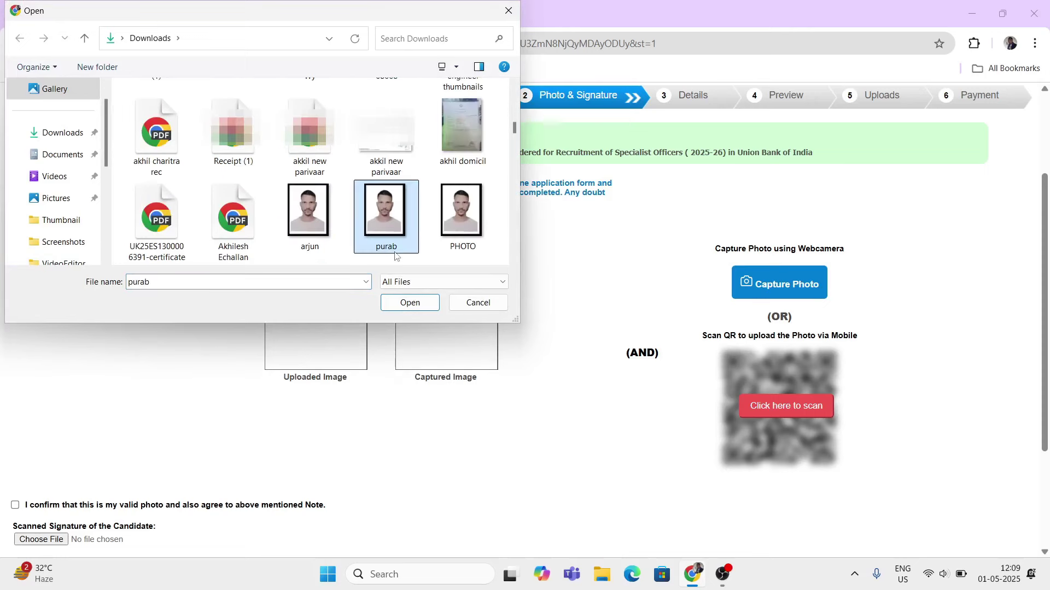
{"action": "left_click", "coordinate": [409, 304]}
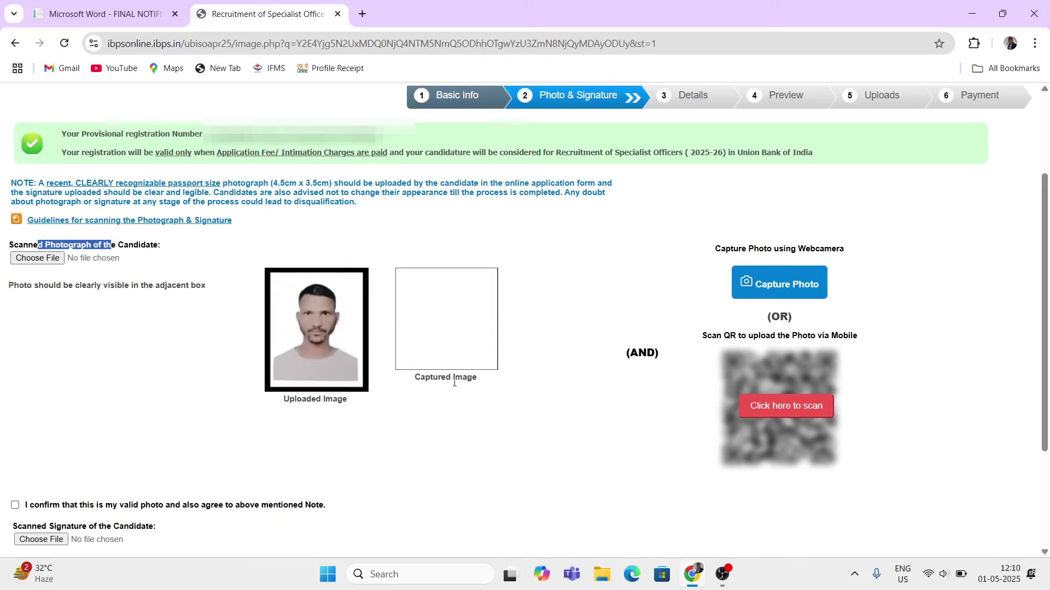
- Highlight the Captured Image caption beside the webcam capture
{"action": "left_click_drag", "start_coordinate": [413, 386], "coordinate": [484, 386]}
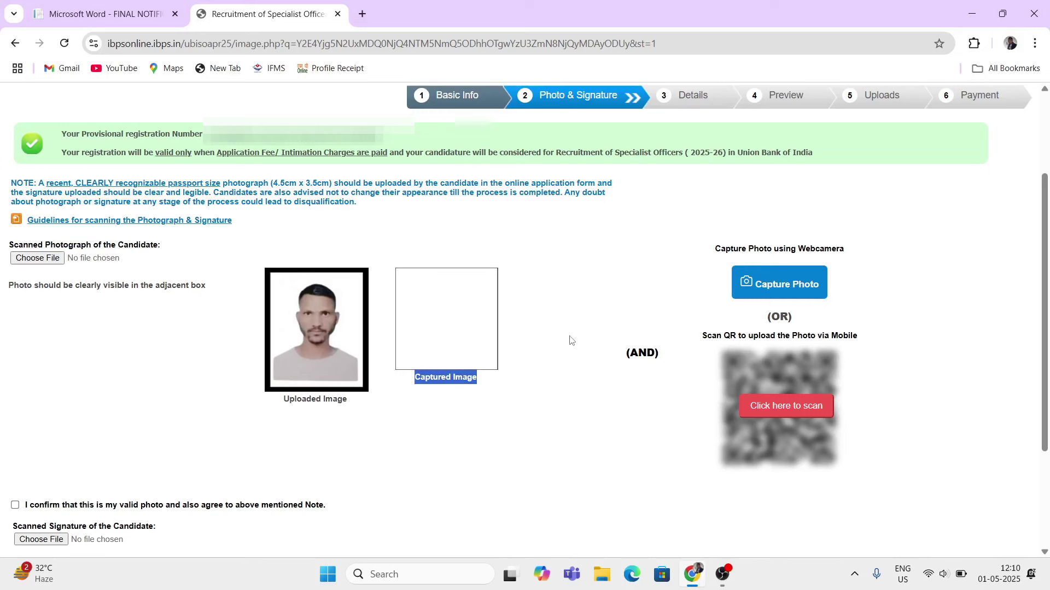
{"action": "left_click", "coordinate": [438, 381]}
{"action": "left_click_drag", "start_coordinate": [416, 387], "coordinate": [455, 381]}
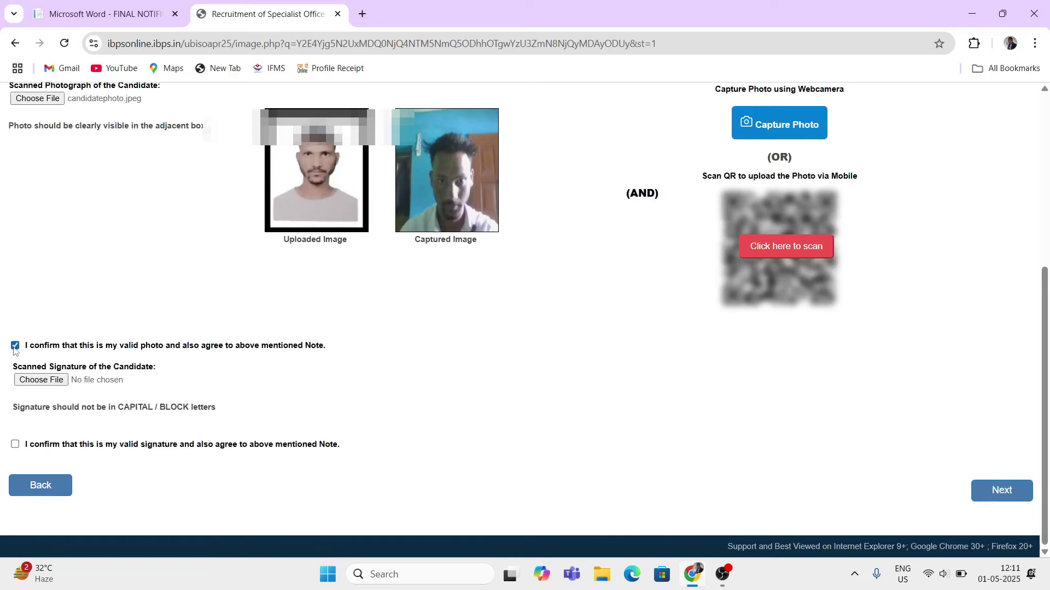
- Upload hemmu.jpg as the scanned signature image
{"action": "left_click_drag", "start_coordinate": [22, 349], "coordinate": [146, 364]}
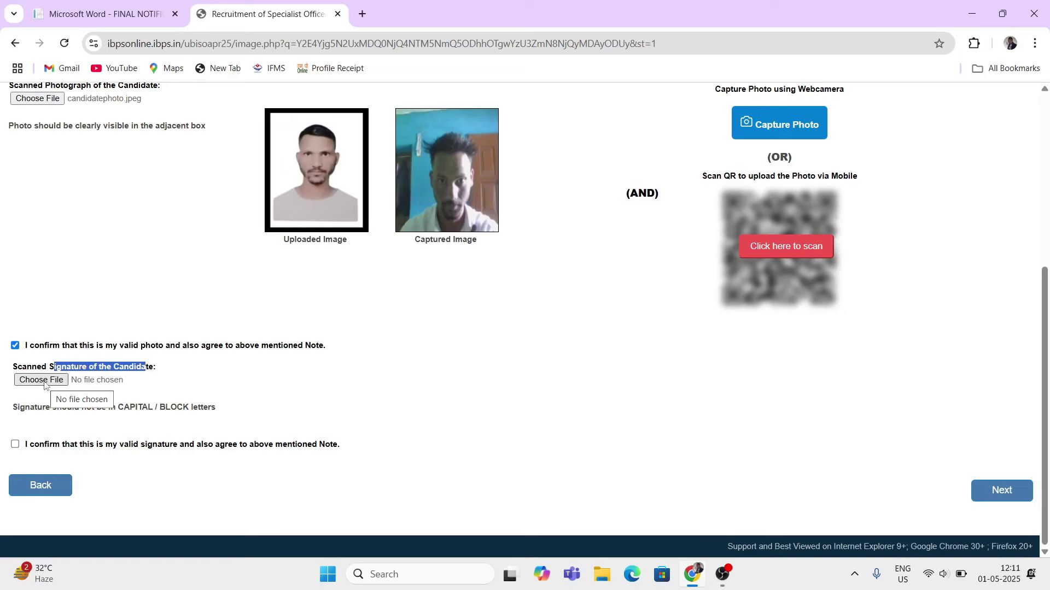
{"action": "left_click", "coordinate": [44, 381]}
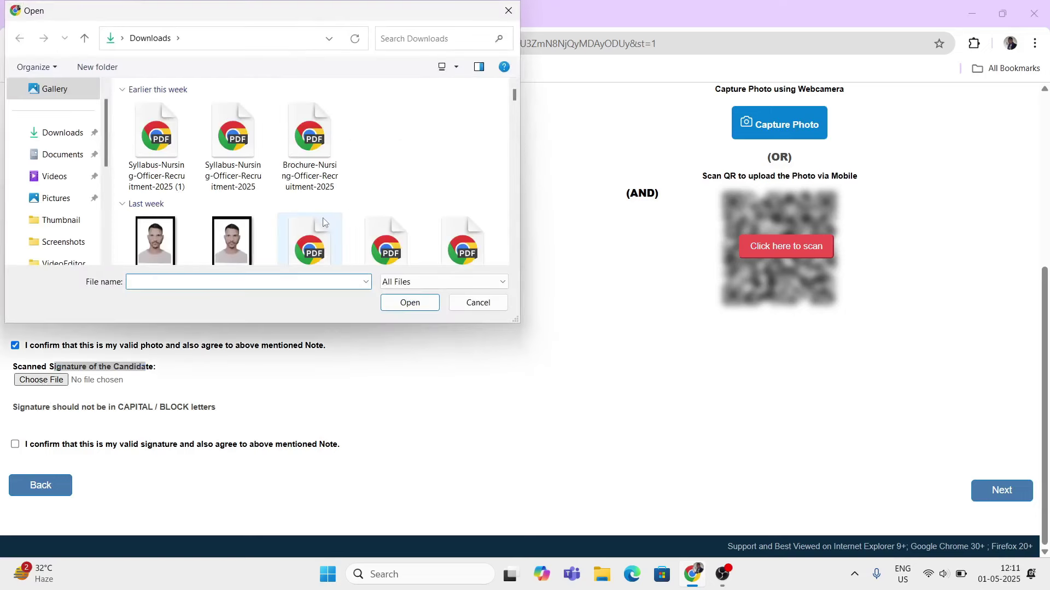
{"action": "scroll", "coordinate": [323, 221], "scroll_direction": "down", "scroll_amount": 5}
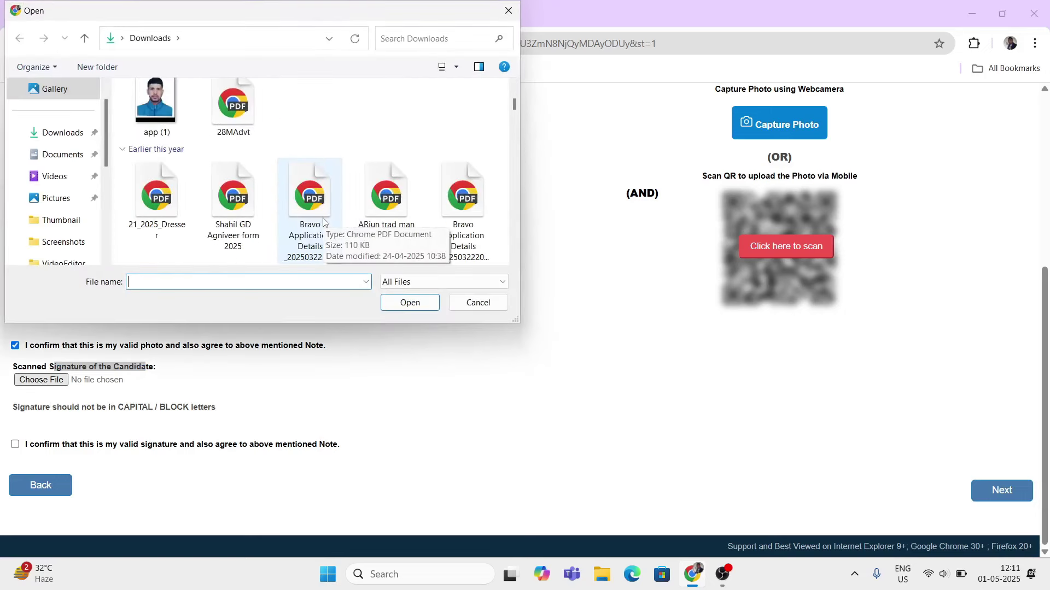
{"action": "scroll", "coordinate": [323, 221], "scroll_direction": "down", "scroll_amount": 3}
{"action": "scroll", "coordinate": [323, 222], "scroll_direction": "down", "scroll_amount": 3}
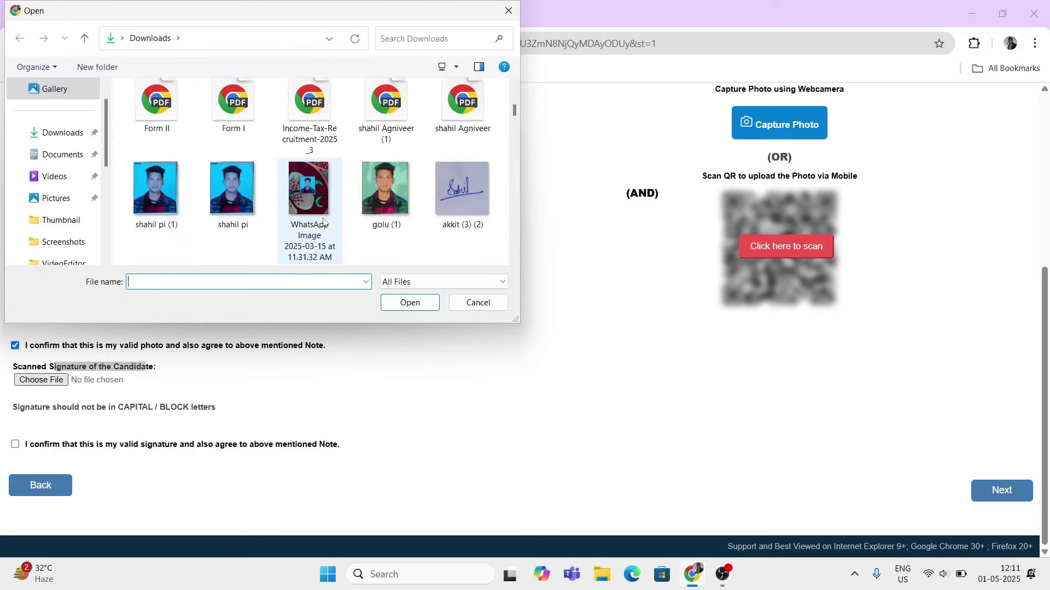
{"action": "scroll", "coordinate": [323, 222], "scroll_direction": "down", "scroll_amount": 6}
{"action": "left_click", "coordinate": [157, 195]}
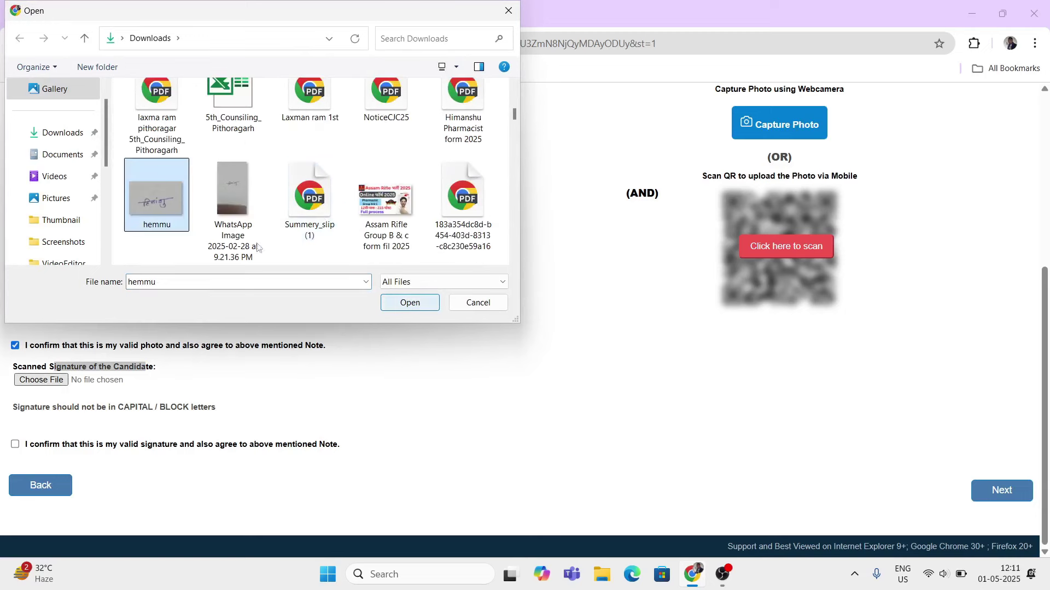
{"action": "left_click", "coordinate": [404, 303]}
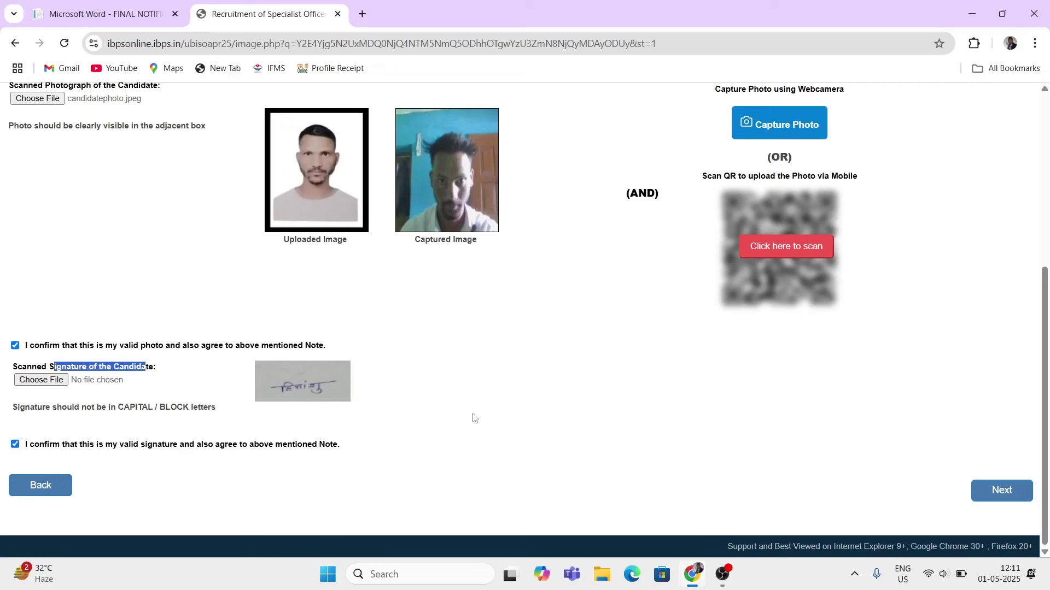
- Go to the Details step and choose Assistant Manager (Credit) JMGS I as the post
{"action": "left_click", "coordinate": [1013, 495]}
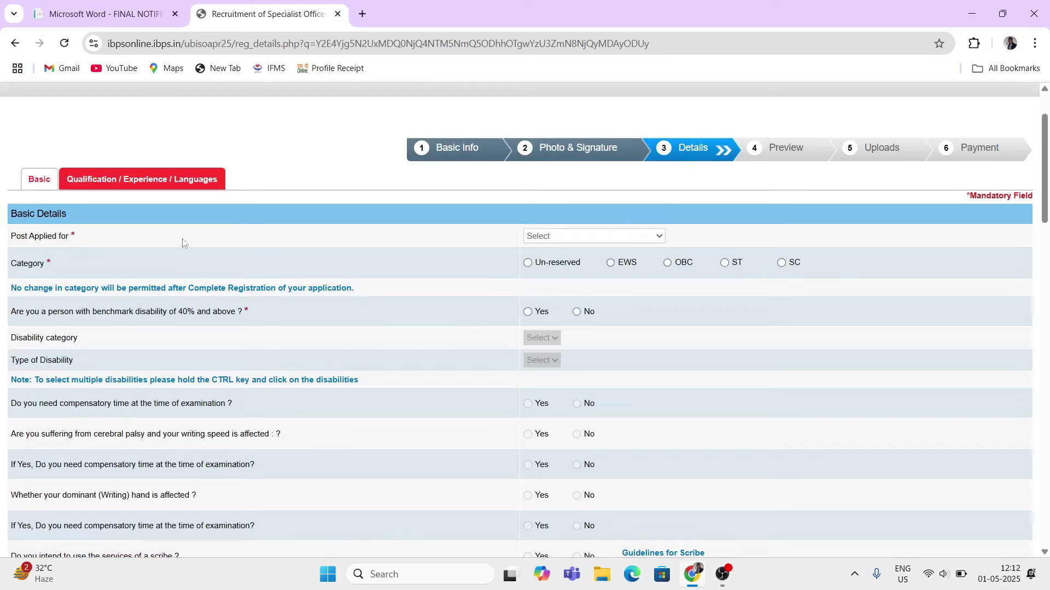
{"action": "left_click", "coordinate": [553, 236]}
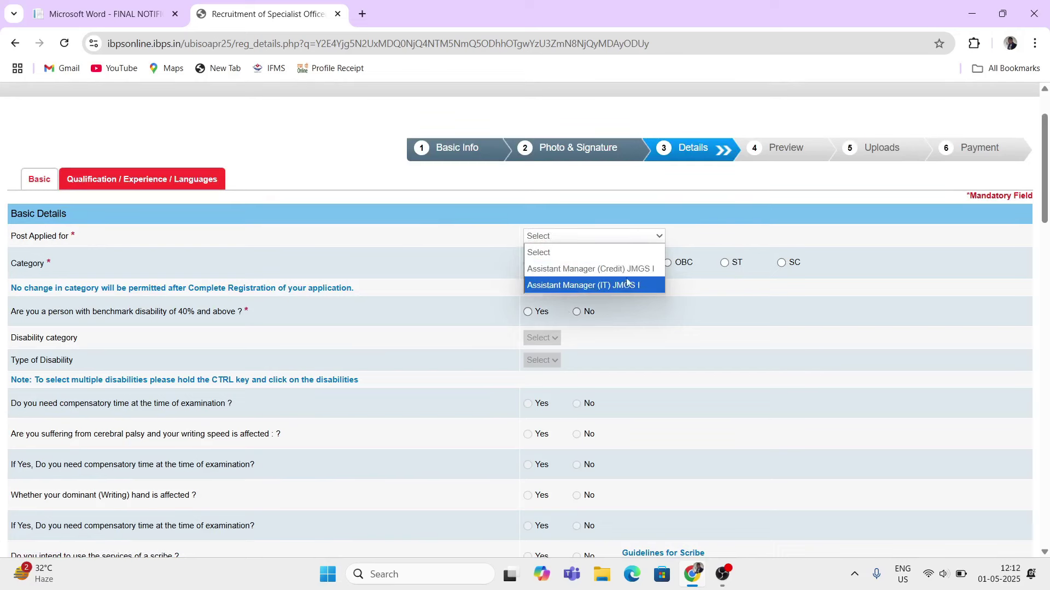
{"action": "left_click", "coordinate": [610, 269]}
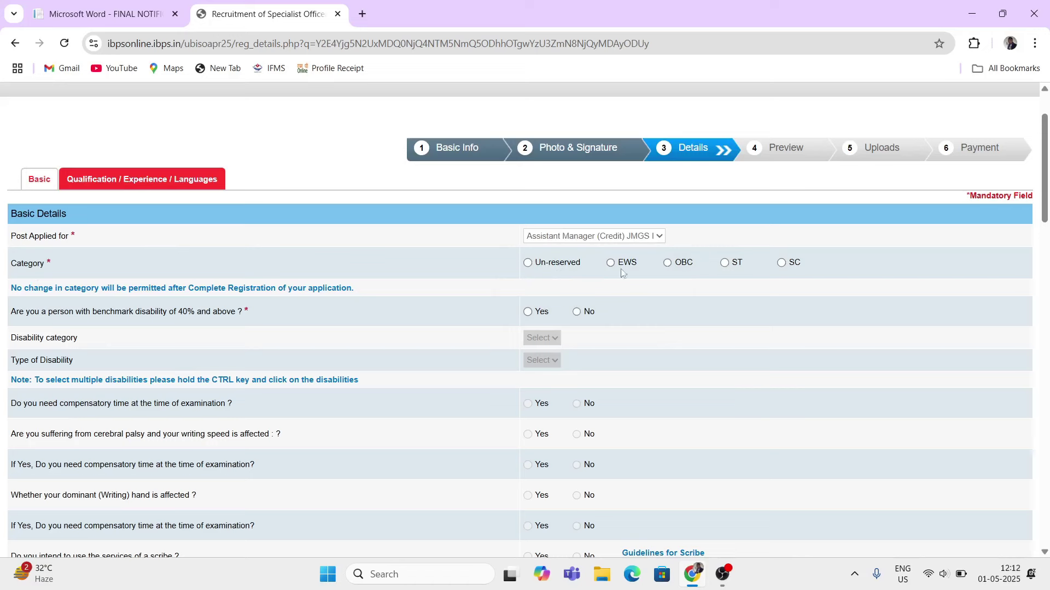
- Select SC as the category, accept its alert, and answer No on benchmark disability
{"action": "left_click", "coordinate": [781, 264]}
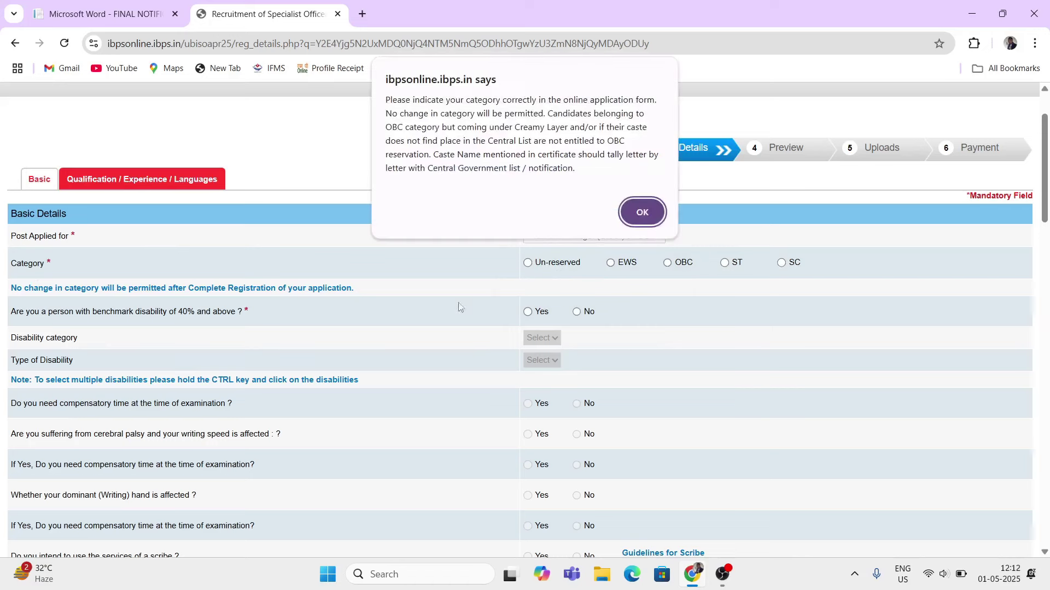
{"action": "left_click", "coordinate": [641, 211]}
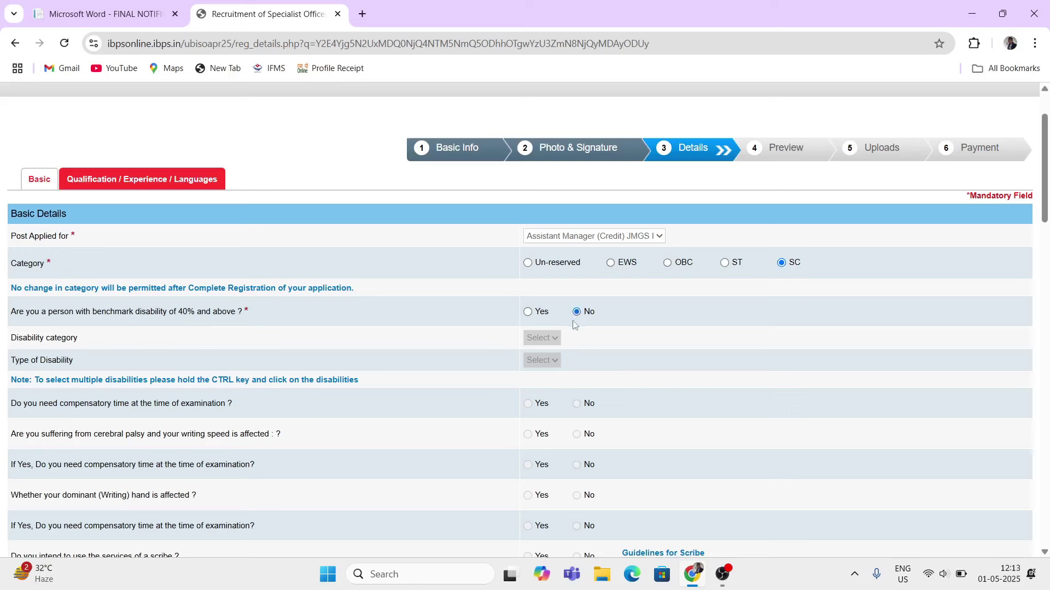
{"action": "left_click", "coordinate": [528, 313]}
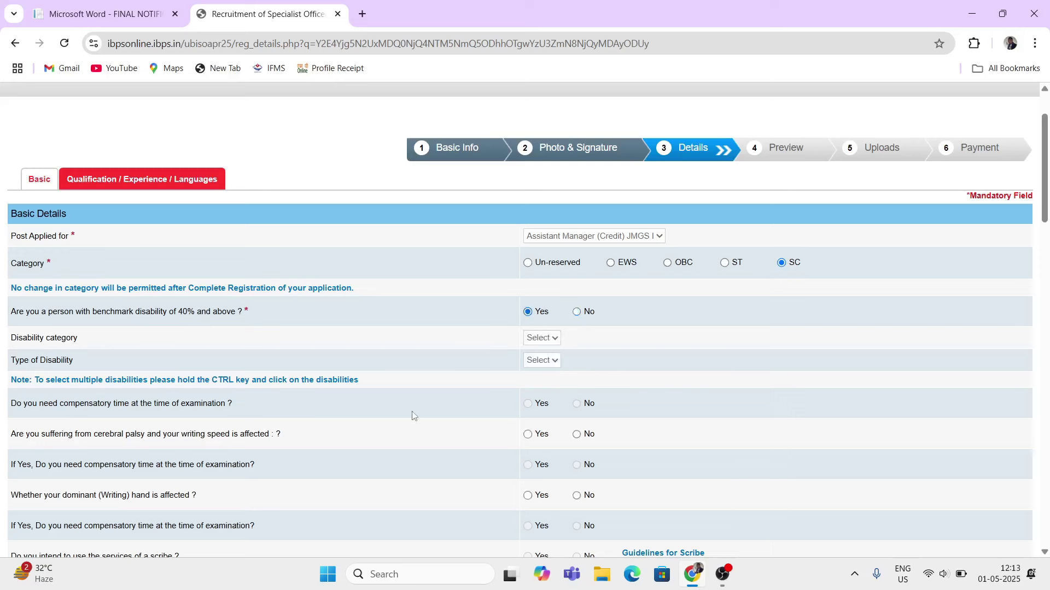
{"action": "left_click", "coordinate": [577, 313]}
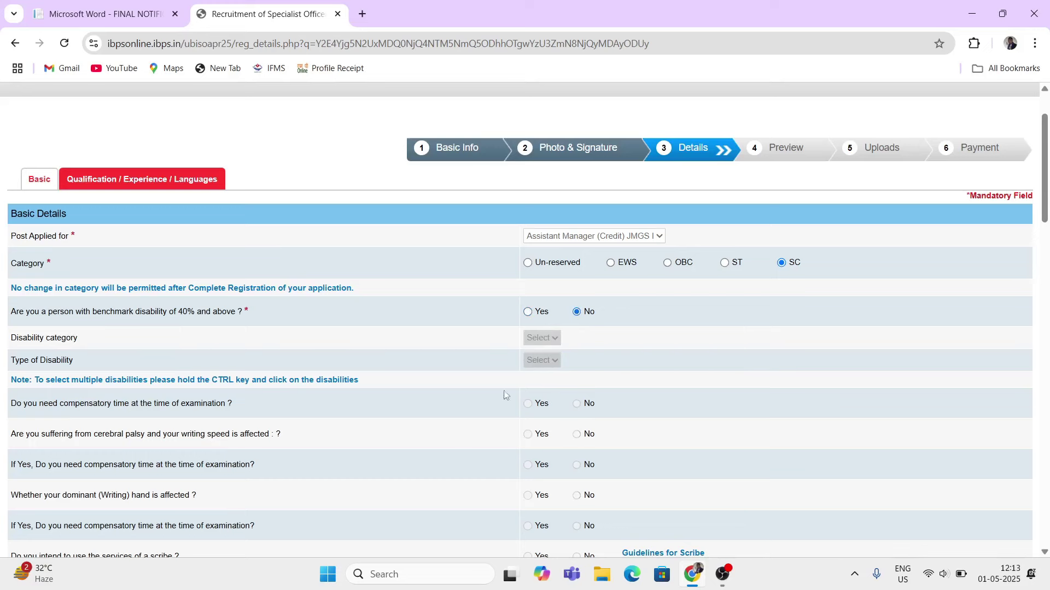
{"action": "scroll", "coordinate": [524, 418], "scroll_direction": "down", "scroll_amount": 4}
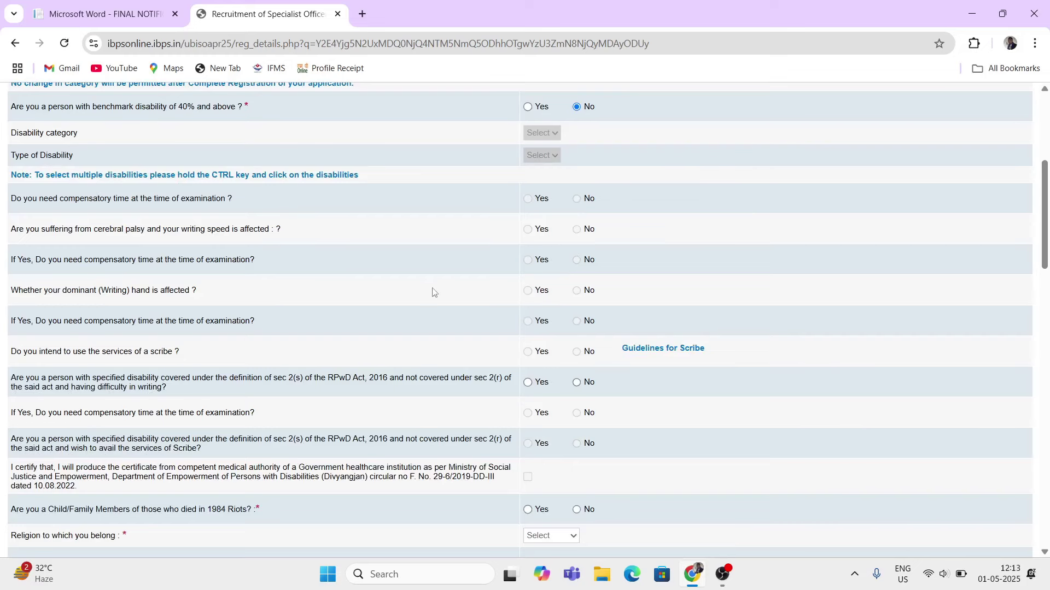
- Scroll down the Details form through the remaining questions to the ID Proof rows
{"action": "scroll", "coordinate": [542, 306], "scroll_direction": "down", "scroll_amount": 3}
{"action": "scroll", "coordinate": [540, 308], "scroll_direction": "down", "scroll_amount": 1}
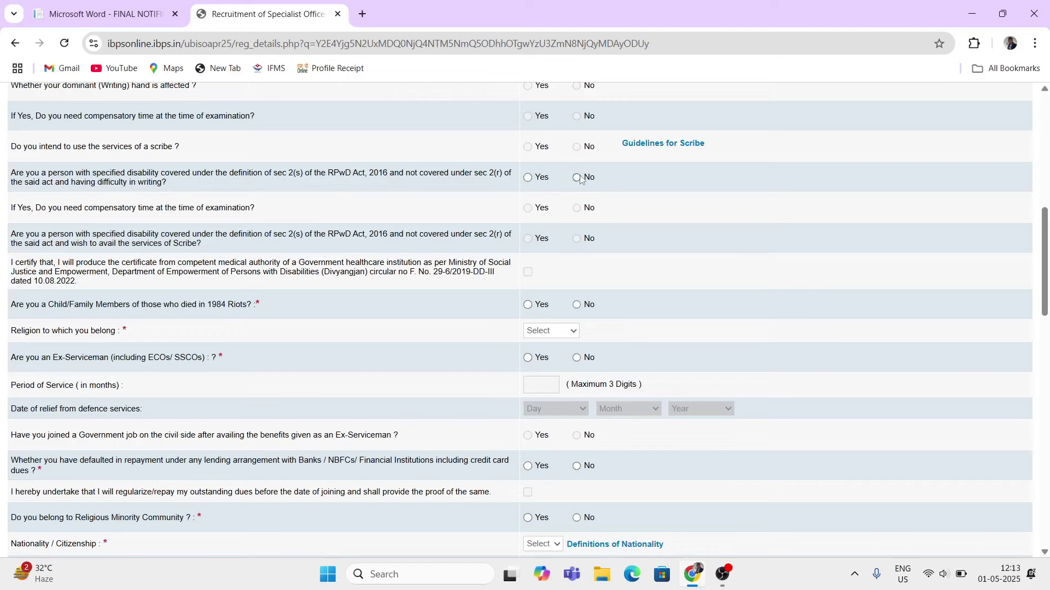
{"action": "scroll", "coordinate": [508, 280], "scroll_direction": "down", "scroll_amount": 1}
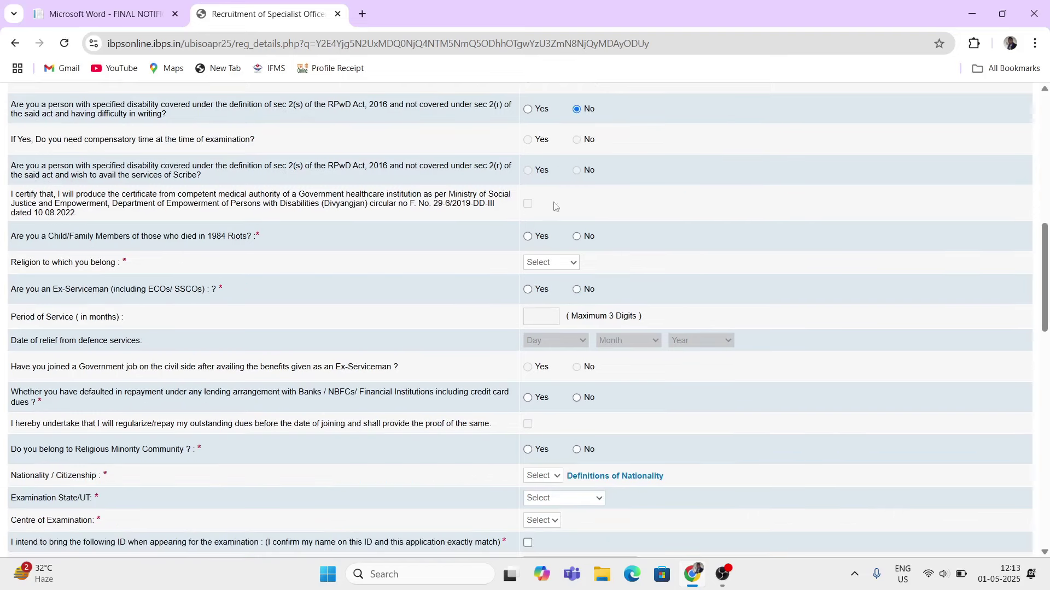
{"action": "scroll", "coordinate": [294, 251], "scroll_direction": "down", "scroll_amount": 1}
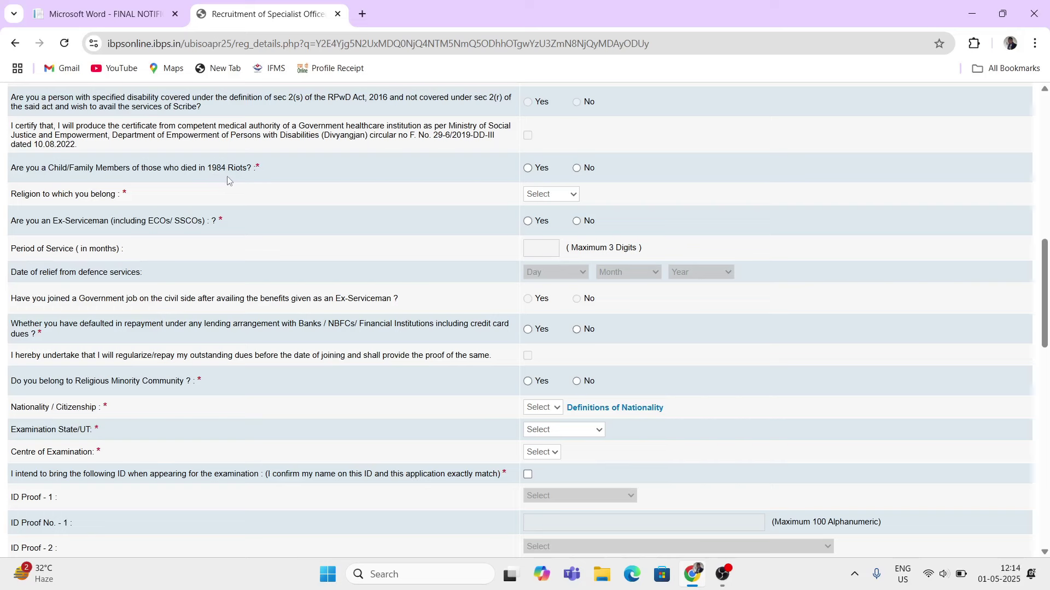
- Answer No to the 1984 Riots question and set religion to Hindu
{"action": "left_click", "coordinate": [542, 173]}
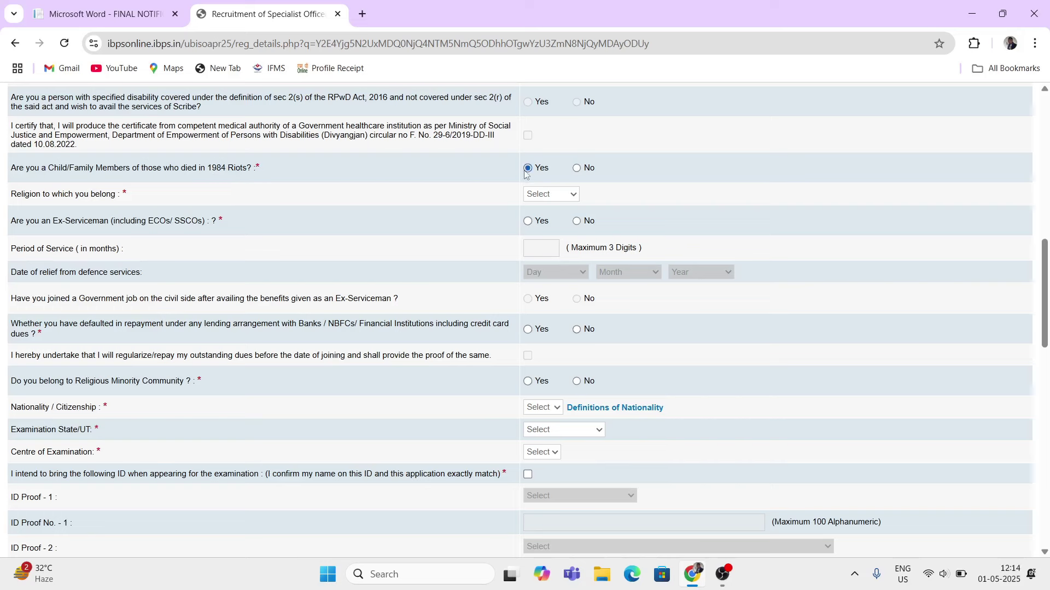
{"action": "left_click", "coordinate": [577, 170]}
{"action": "left_click", "coordinate": [569, 197]}
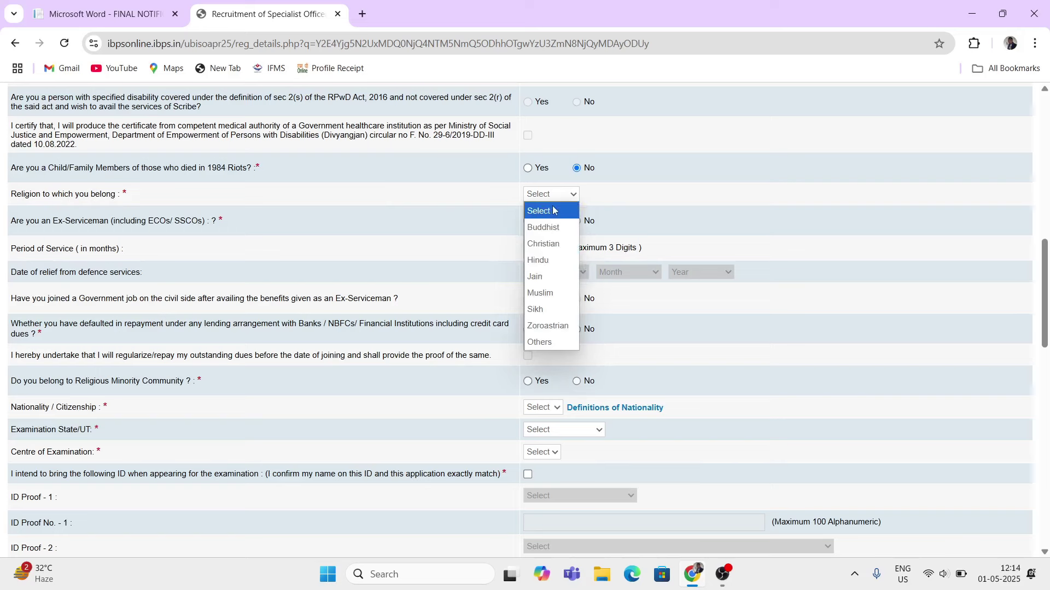
{"action": "left_click", "coordinate": [547, 261]}
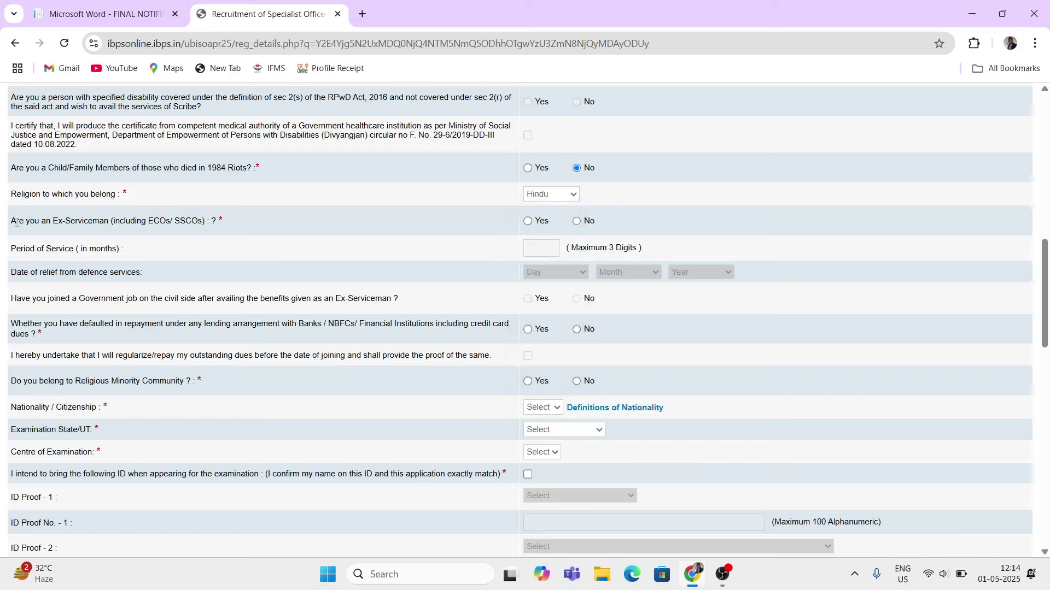
- Declare not being an Ex-Serviceman by finally selecting No
{"action": "left_click", "coordinate": [528, 221]}
{"action": "left_click", "coordinate": [576, 222]}
{"action": "left_click", "coordinate": [528, 222]}
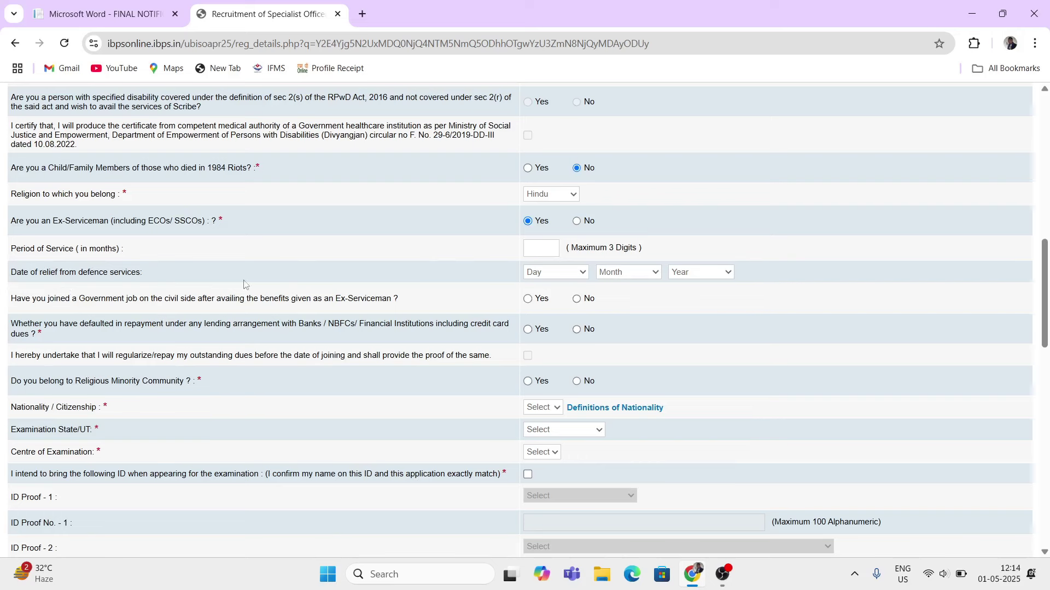
{"action": "left_click", "coordinate": [552, 276]}
{"action": "left_click", "coordinate": [623, 276]}
{"action": "left_click", "coordinate": [710, 277]}
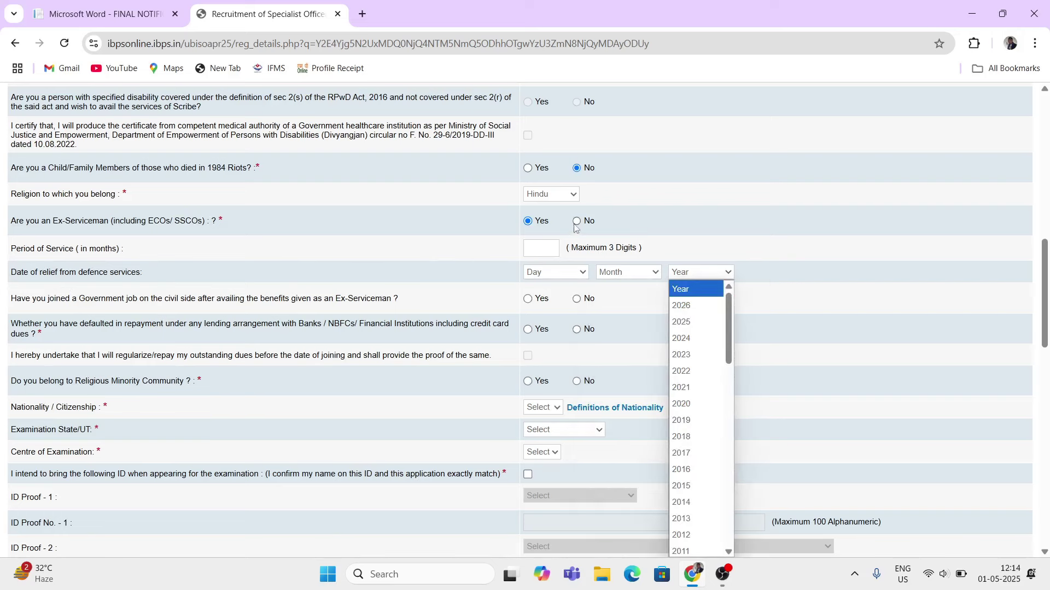
{"action": "left_click", "coordinate": [578, 222]}
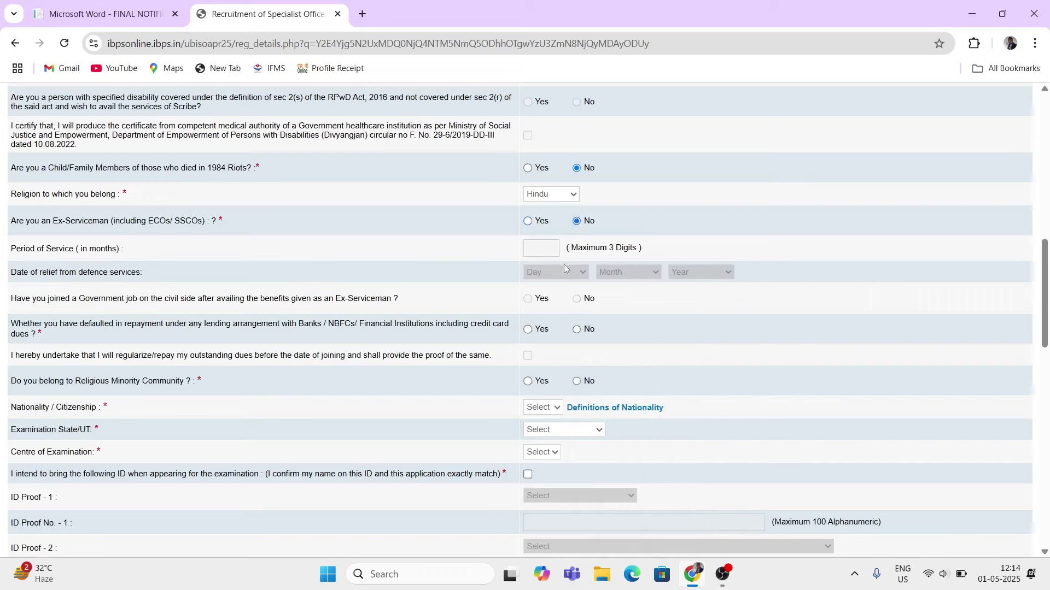
- Answer No to the loan default question
{"action": "scroll", "coordinate": [306, 317], "scroll_direction": "down", "scroll_amount": 1}
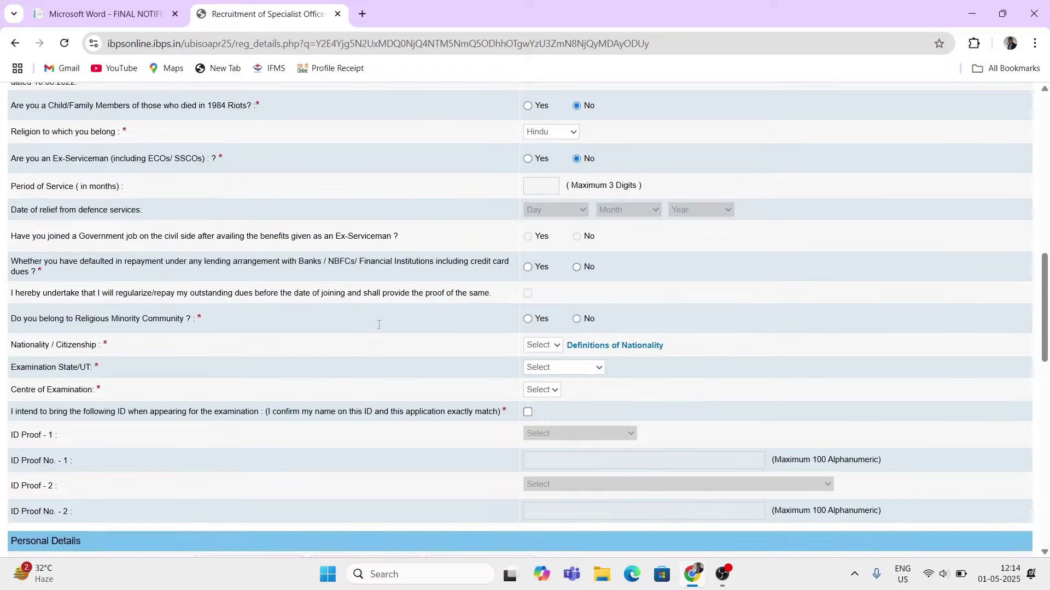
{"action": "scroll", "coordinate": [257, 300], "scroll_direction": "down", "scroll_amount": 1}
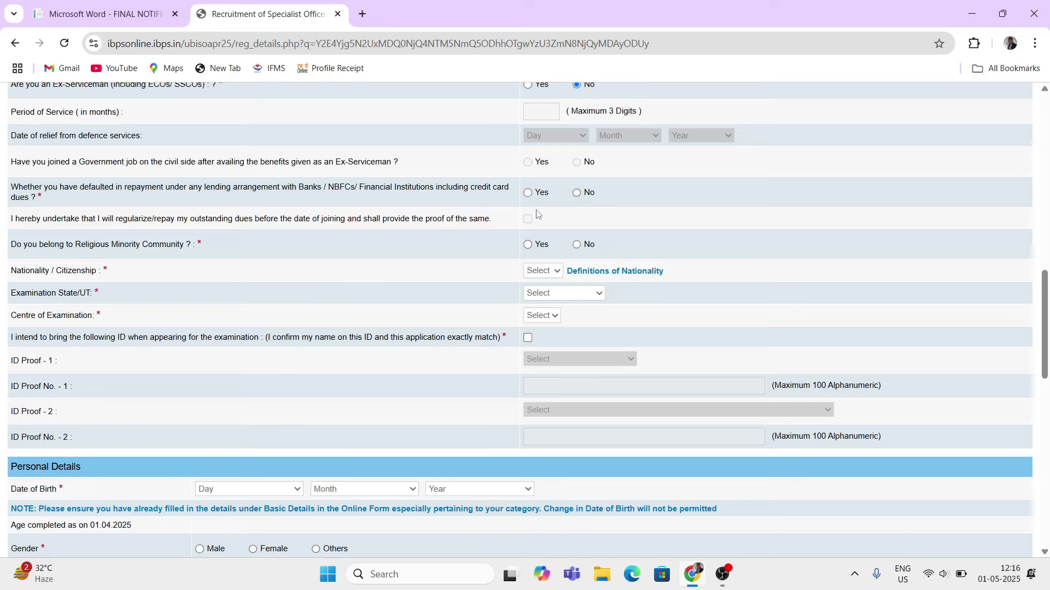
{"action": "left_click", "coordinate": [578, 195]}
- Answer No to the religious minority question and set nationality to Indian
{"action": "scroll", "coordinate": [481, 217], "scroll_direction": "up", "scroll_amount": 2}
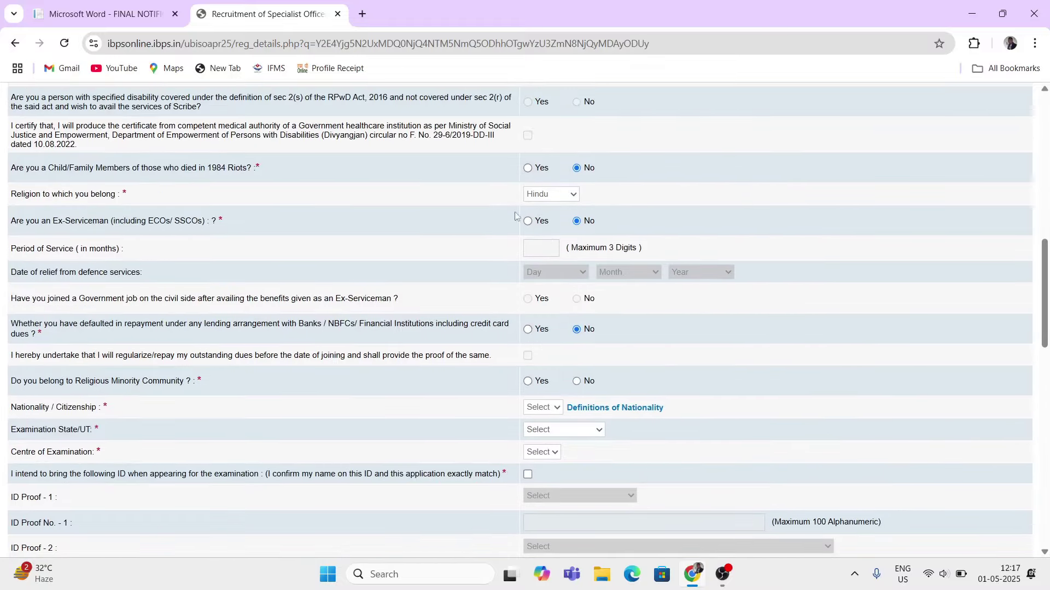
{"action": "scroll", "coordinate": [251, 307], "scroll_direction": "down", "scroll_amount": 1}
{"action": "scroll", "coordinate": [175, 309], "scroll_direction": "down", "scroll_amount": 1}
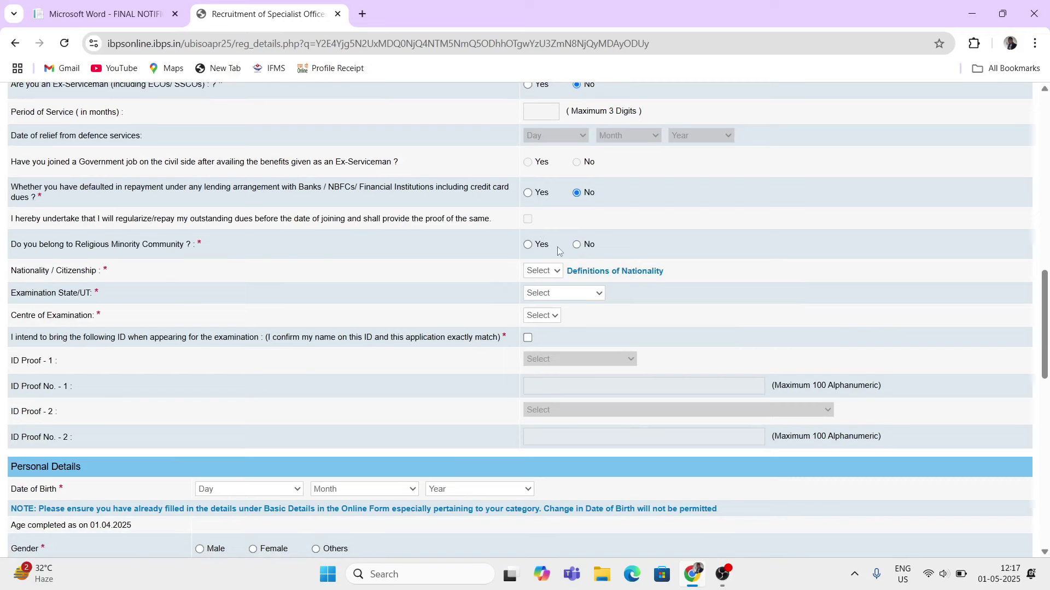
{"action": "left_click", "coordinate": [575, 244]}
{"action": "left_click", "coordinate": [556, 271]}
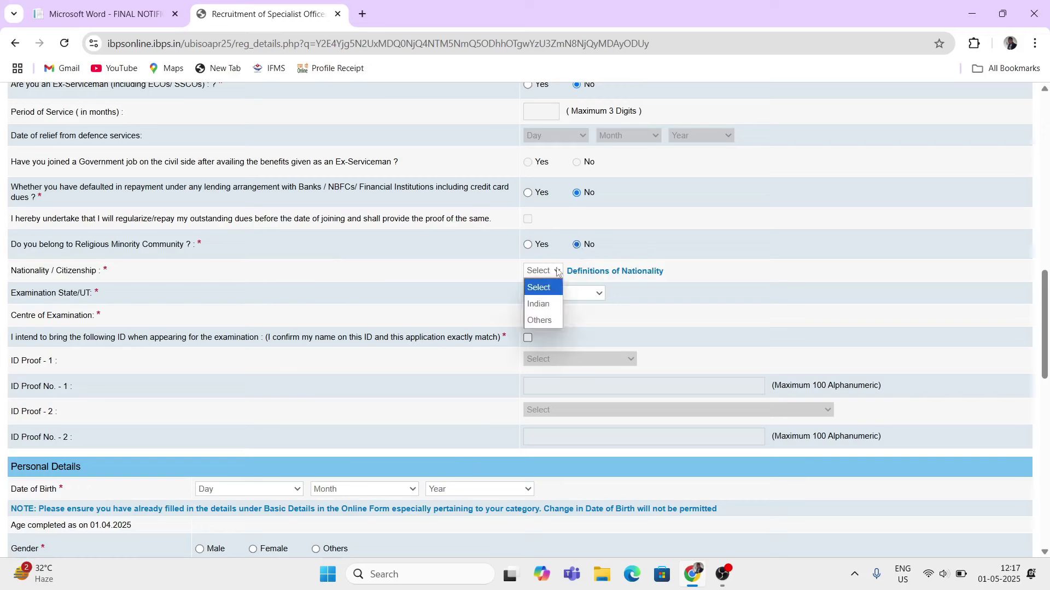
{"action": "left_click", "coordinate": [534, 311]}
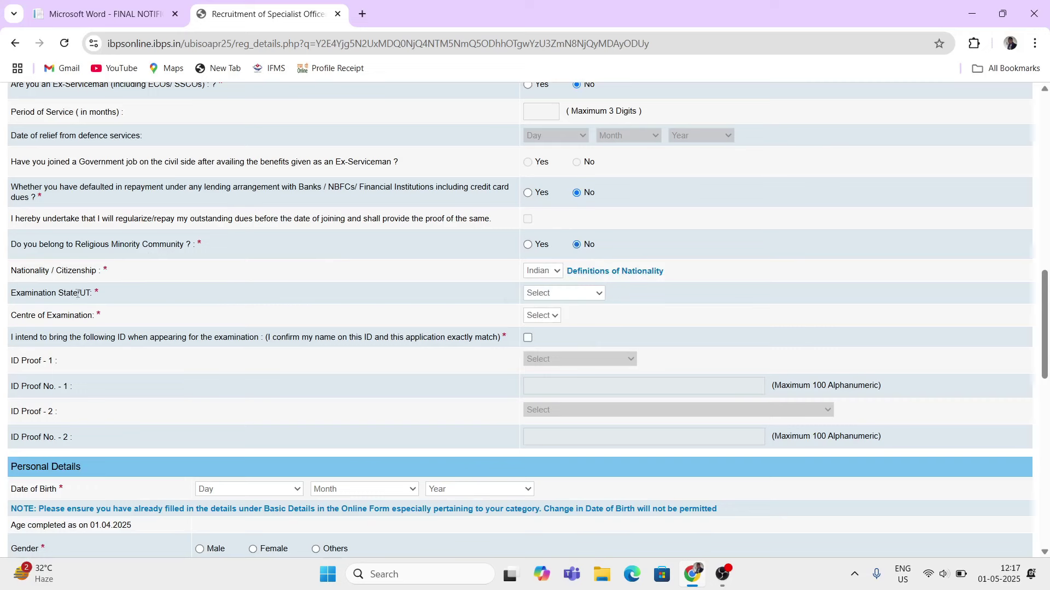
- Pick Uttar Pradesh and the Prayagraj (Allahabad) centre, and tick the matching-ID declaration
{"action": "left_click", "coordinate": [531, 293]}
{"action": "scroll", "coordinate": [563, 194], "scroll_direction": "down", "scroll_amount": 5}
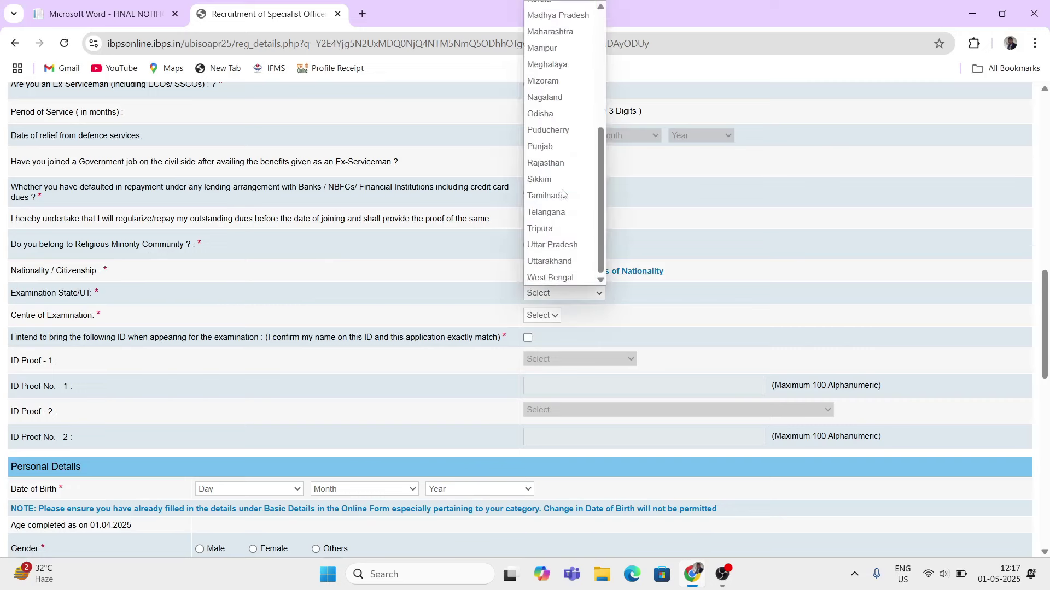
{"action": "left_click", "coordinate": [550, 245]}
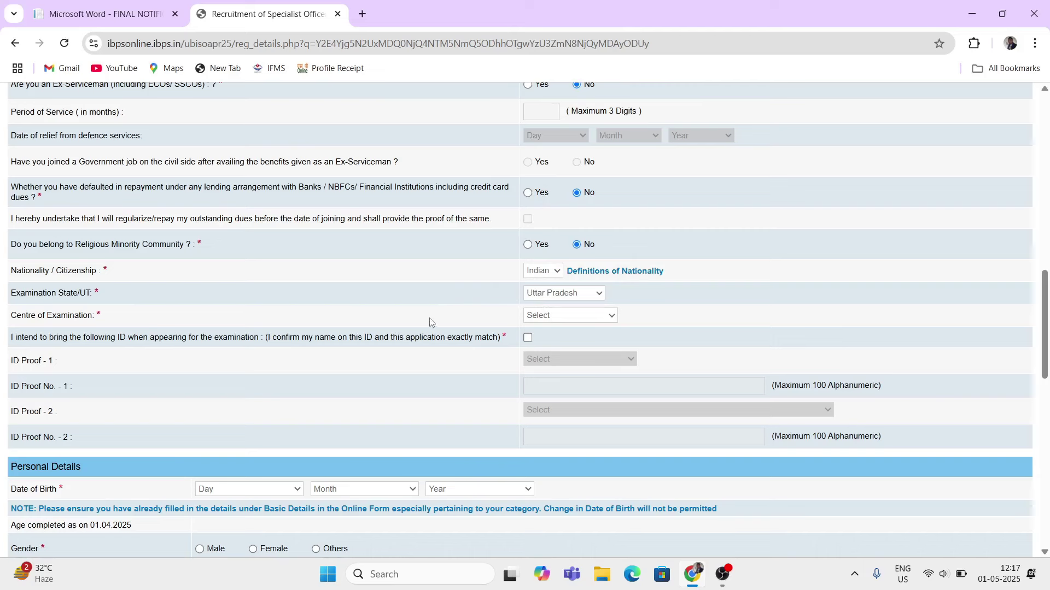
{"action": "left_click", "coordinate": [545, 322]}
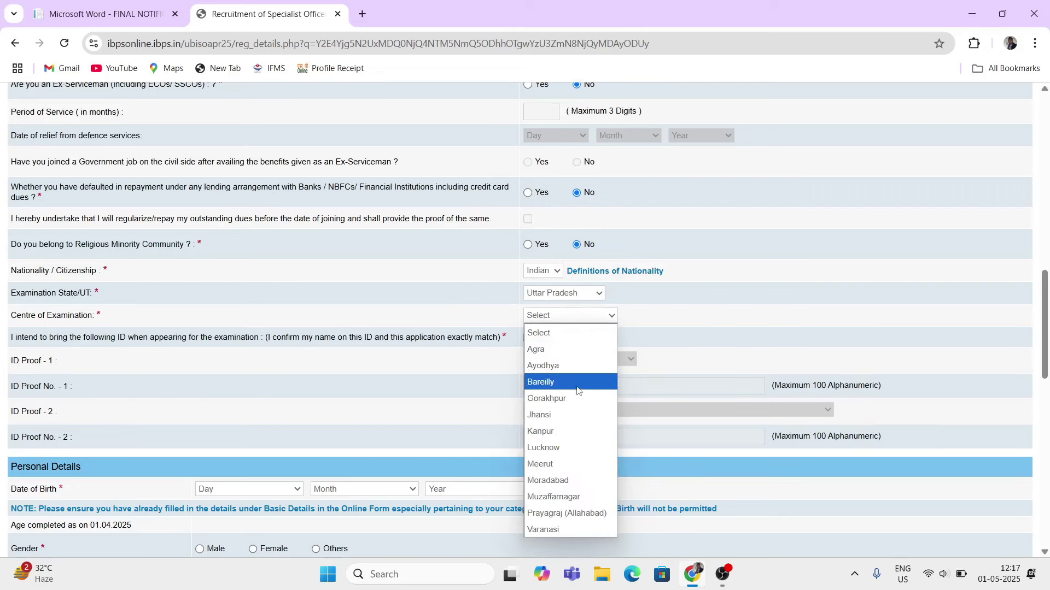
{"action": "left_click", "coordinate": [547, 513]}
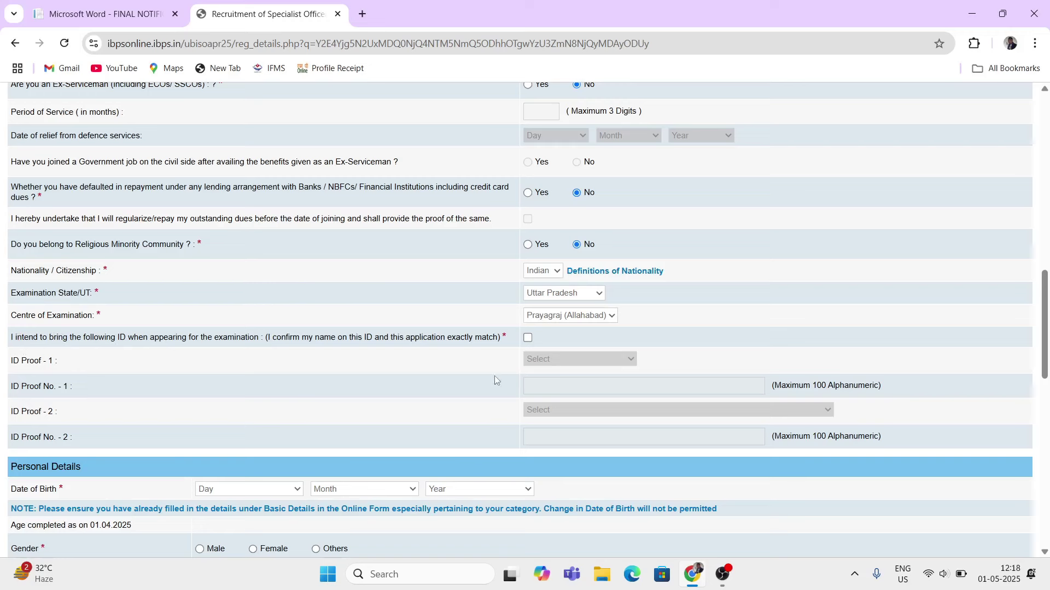
{"action": "left_click", "coordinate": [528, 338]}
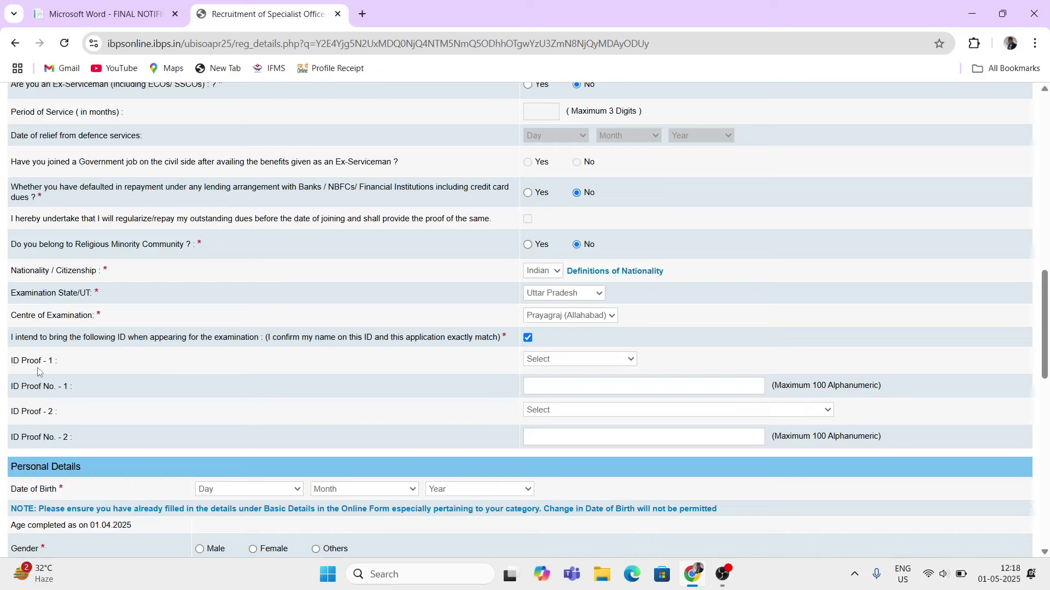
- Set ID Proof 1 to PAN Card and ID Proof 2 to Aadhar Card, entering each ID number
{"action": "left_click", "coordinate": [615, 360]}
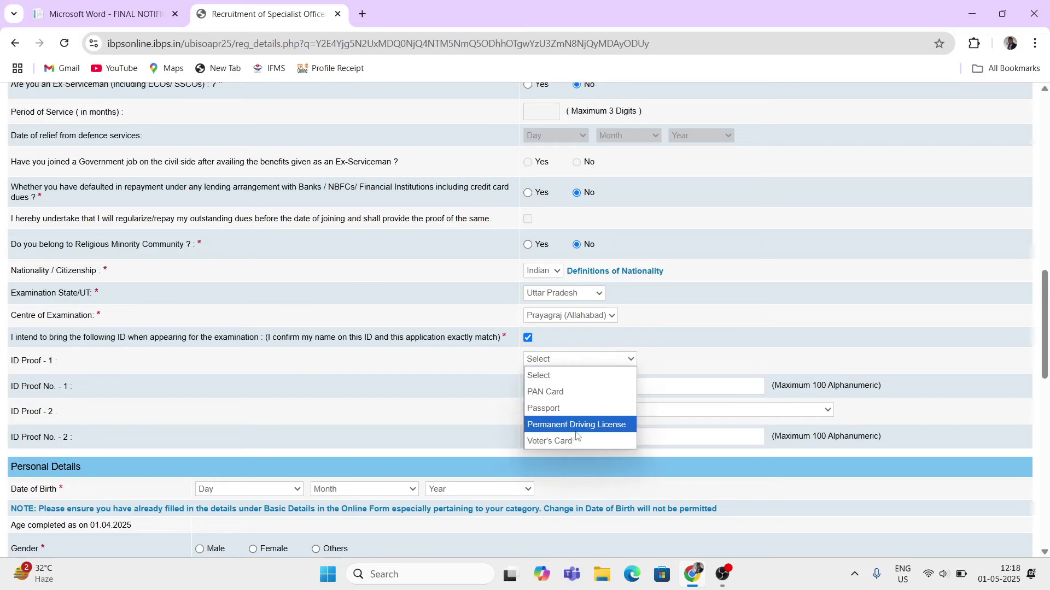
{"action": "left_click", "coordinate": [542, 393]}
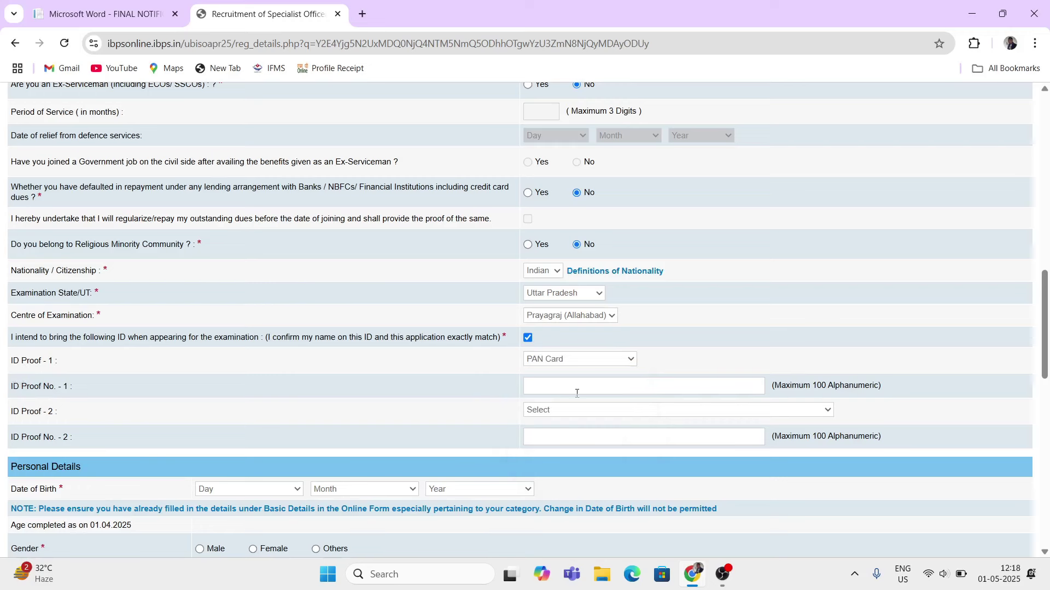
{"action": "type", "text": "phggggg"}
{"action": "left_click", "coordinate": [656, 411]}
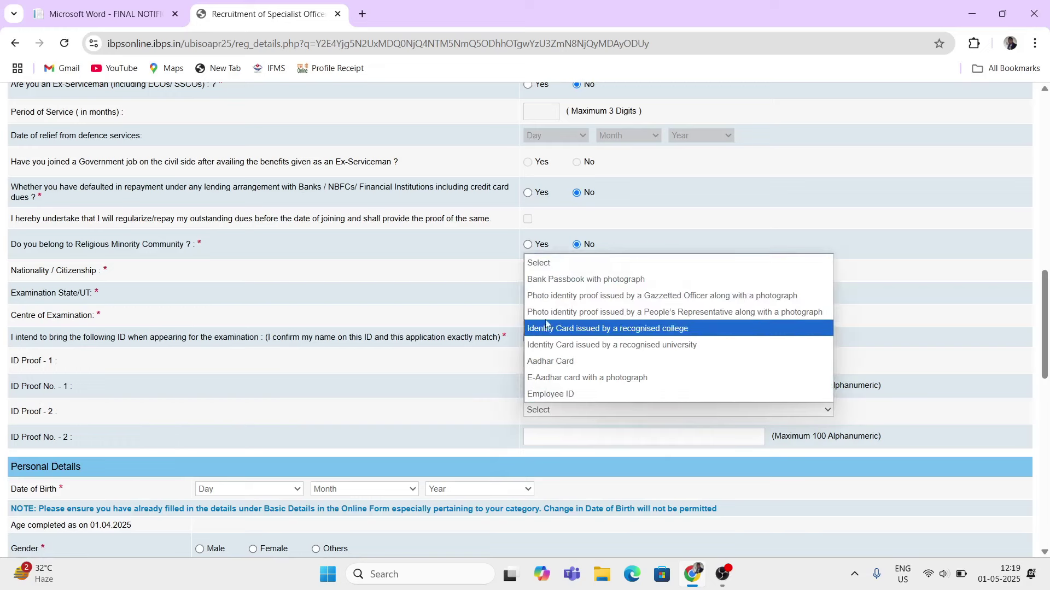
{"action": "left_click", "coordinate": [565, 362]}
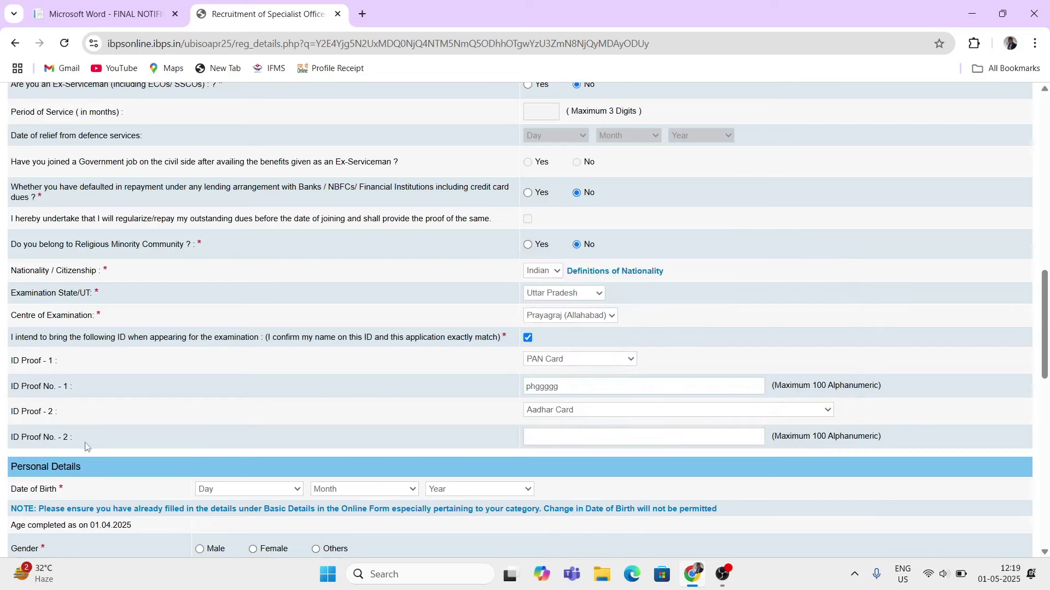
{"action": "type", "text": "11111111111111"}
- Set the birth date to day 12 and month May, leaving the year blank
{"action": "scroll", "coordinate": [372, 440], "scroll_direction": "down", "scroll_amount": 5}
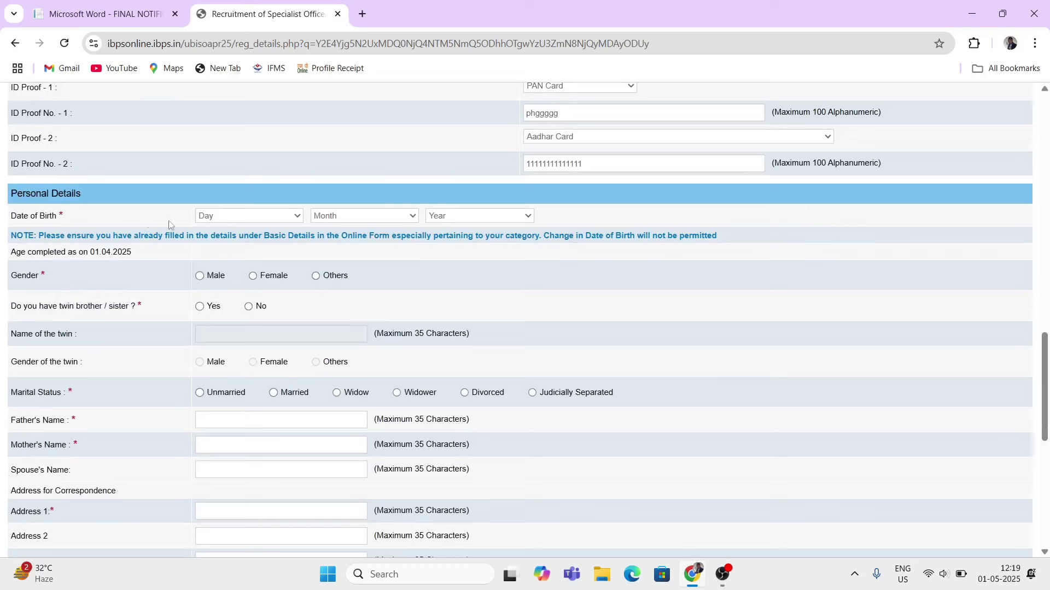
{"action": "left_click", "coordinate": [241, 216]}
{"action": "left_click", "coordinate": [208, 427]}
{"action": "left_click", "coordinate": [357, 220]}
{"action": "left_click", "coordinate": [333, 312]}
{"action": "left_click", "coordinate": [484, 218]}
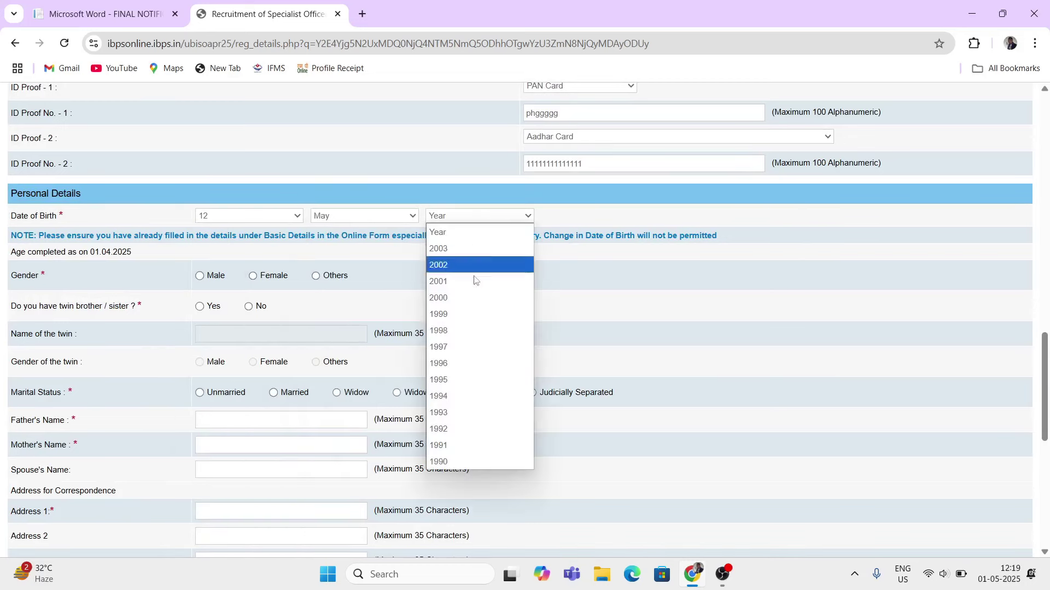
{"action": "left_click", "coordinate": [481, 363]}
{"action": "left_click", "coordinate": [468, 215]}
{"action": "left_click", "coordinate": [456, 234]}
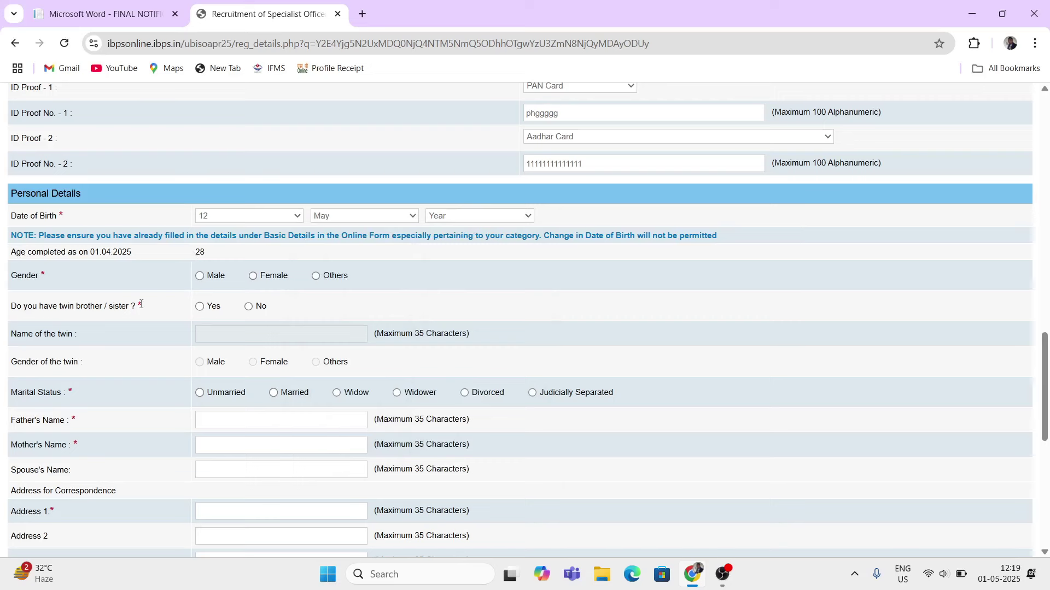
- Set gender to Male and answer No to having a twin
{"action": "left_click", "coordinate": [200, 276]}
{"action": "left_click", "coordinate": [249, 306]}
{"action": "scroll", "coordinate": [211, 372], "scroll_direction": "down", "scroll_amount": 1}
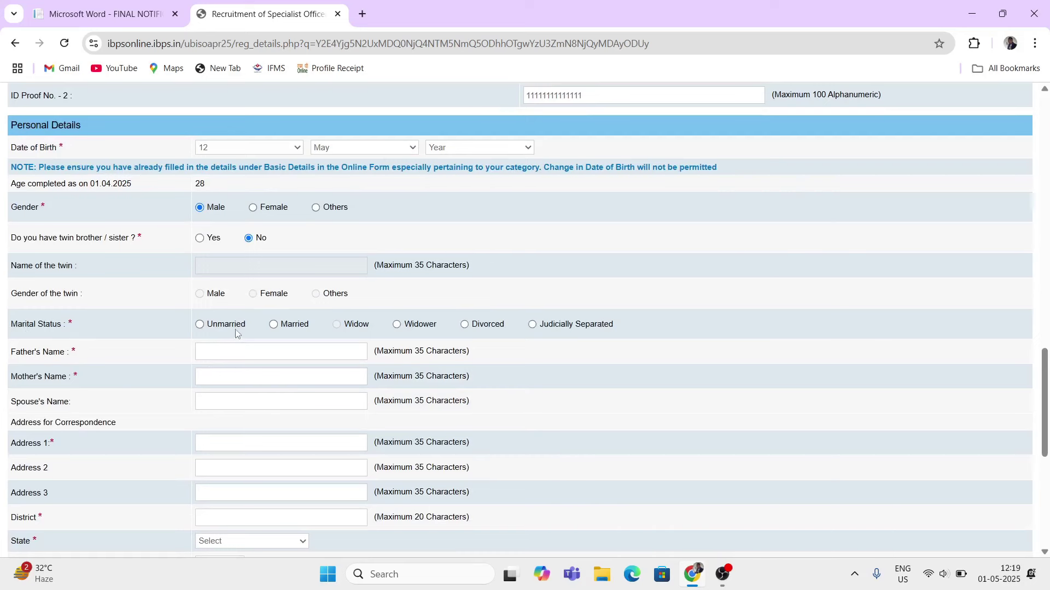
- Mark marital status as Unmarried and enter placeholder father's and mother's names
{"action": "left_click", "coordinate": [200, 324]}
{"action": "left_click", "coordinate": [266, 345]}
{"action": "type", "text": "father name "}
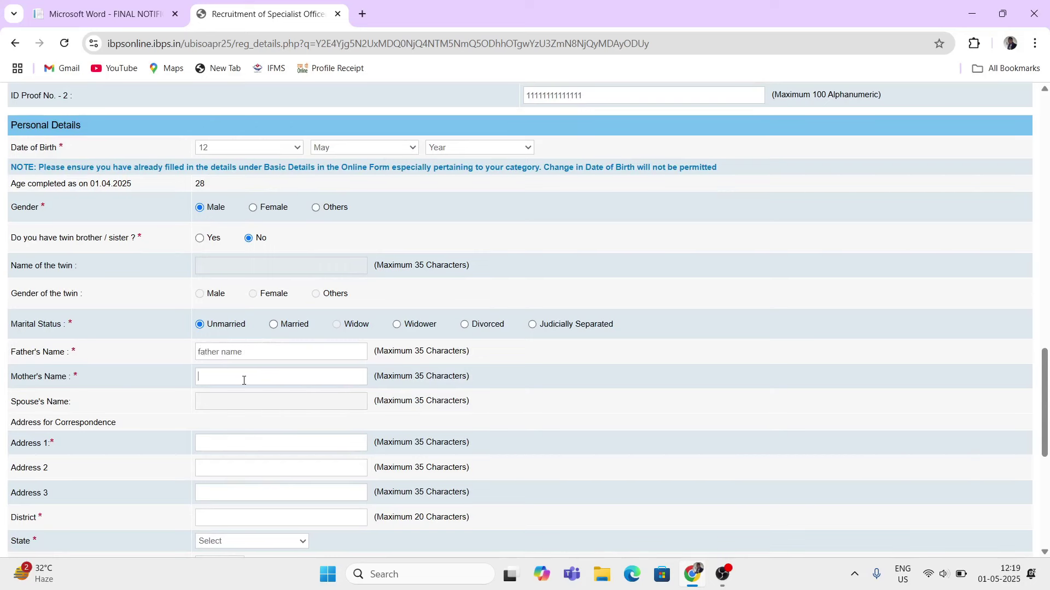
{"action": "type", "text": "mother name"}
{"action": "scroll", "coordinate": [222, 403], "scroll_direction": "down", "scroll_amount": 1}
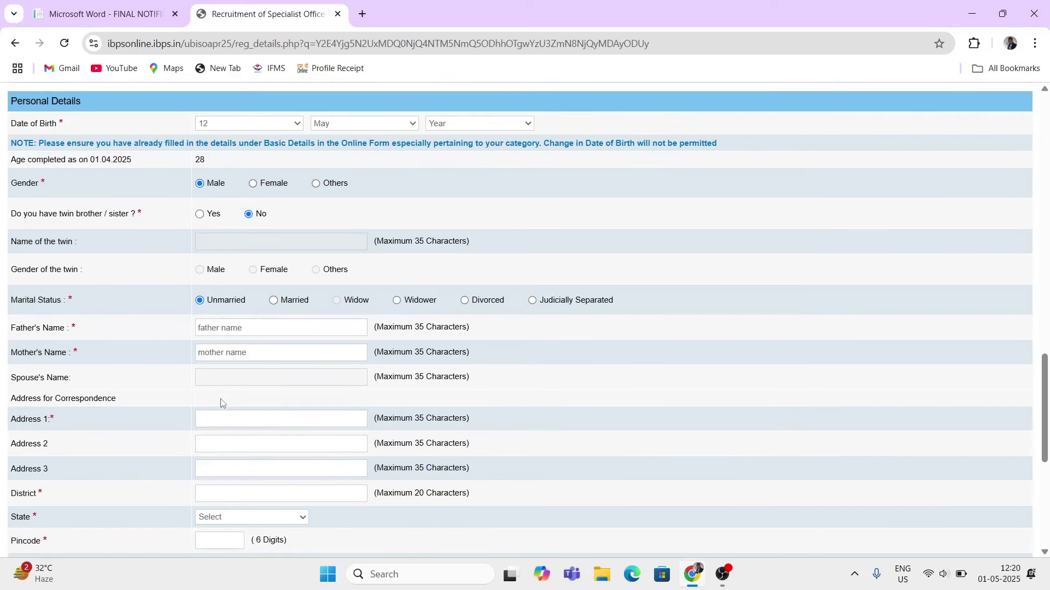
{"action": "scroll", "coordinate": [222, 403], "scroll_direction": "down", "scroll_amount": 2}
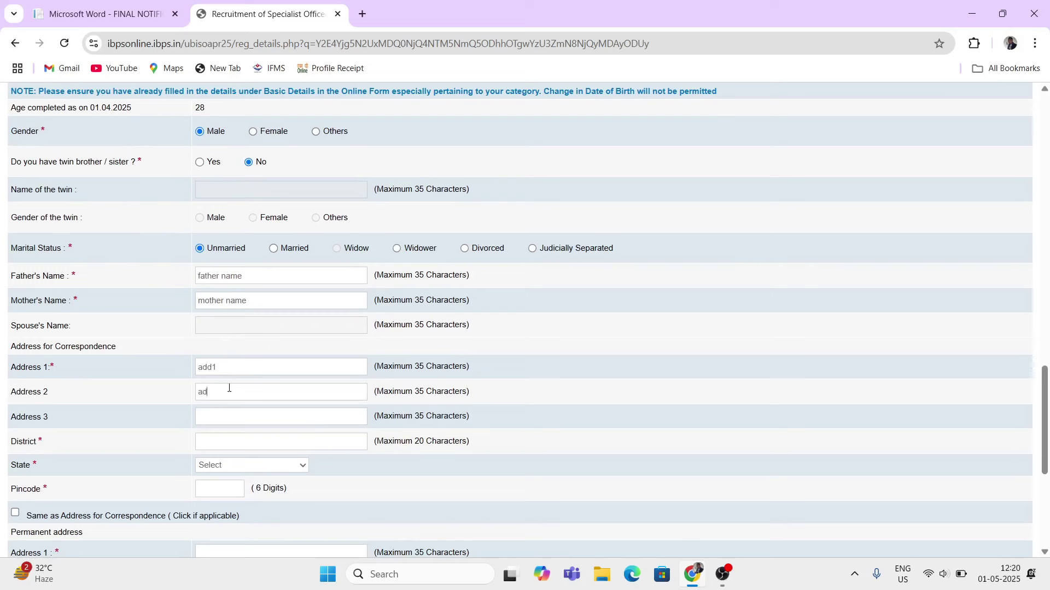
- Fill correspondence address line 3 'a', district 'dis', state UTTAR PRADESH and pincode 111111
{"action": "left_click", "coordinate": [219, 415]}
{"action": "type", "text": "add3"}
{"action": "left_click", "coordinate": [249, 443]}
{"action": "type", "text": "dist"}
{"action": "left_click", "coordinate": [245, 462]}
{"action": "scroll", "coordinate": [239, 383], "scroll_direction": "down", "scroll_amount": 5}
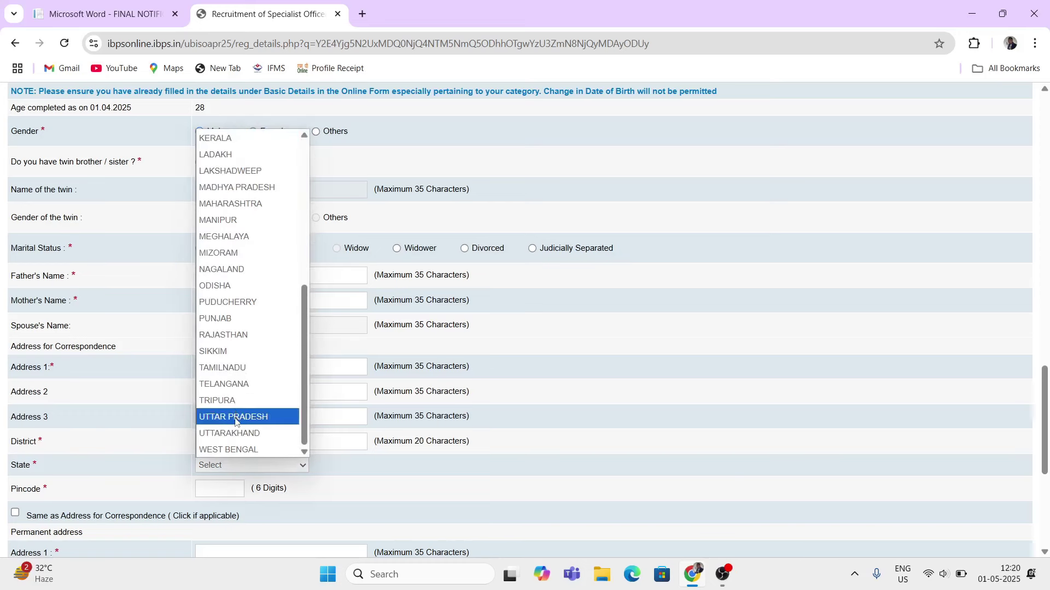
{"action": "left_click", "coordinate": [235, 417]}
{"action": "left_click", "coordinate": [213, 489]}
{"action": "type", "text": "1"}
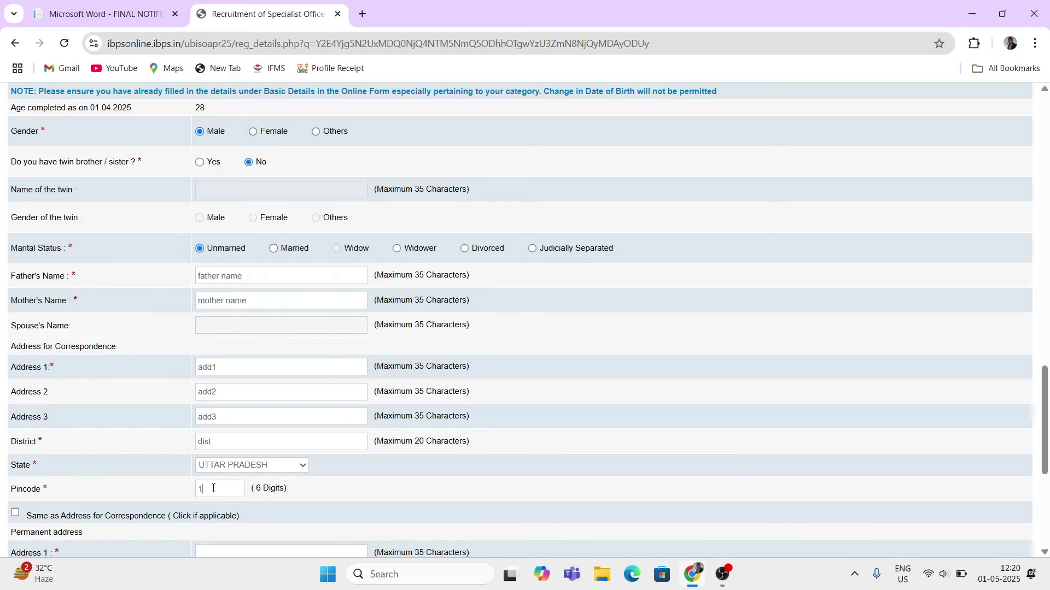
{"action": "type", "text": "11111"}
{"action": "scroll", "coordinate": [243, 353], "scroll_direction": "down", "scroll_amount": 3}
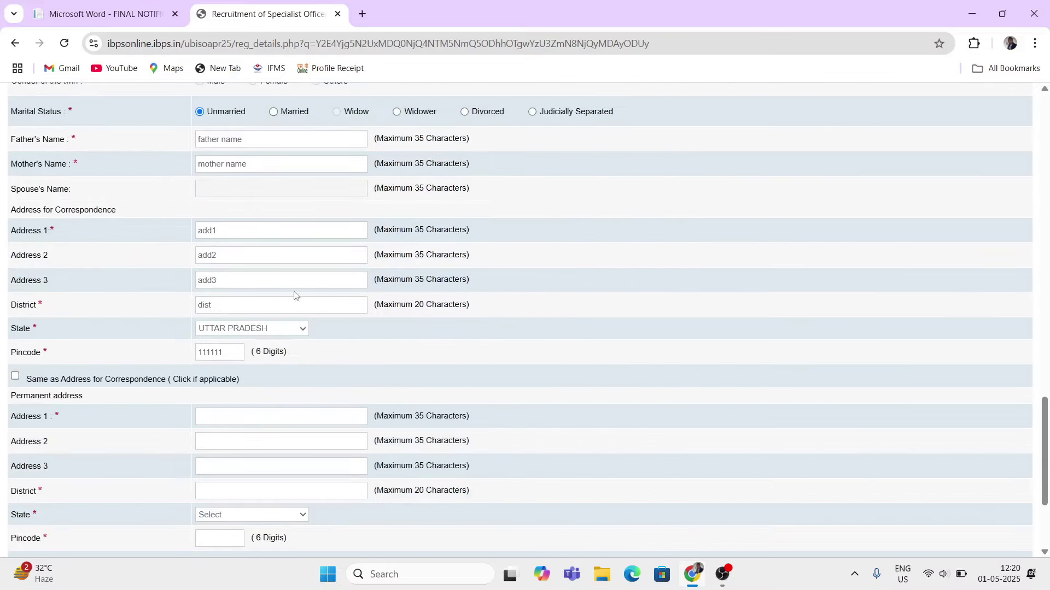
{"action": "scroll", "coordinate": [42, 322], "scroll_direction": "down", "scroll_amount": 1}
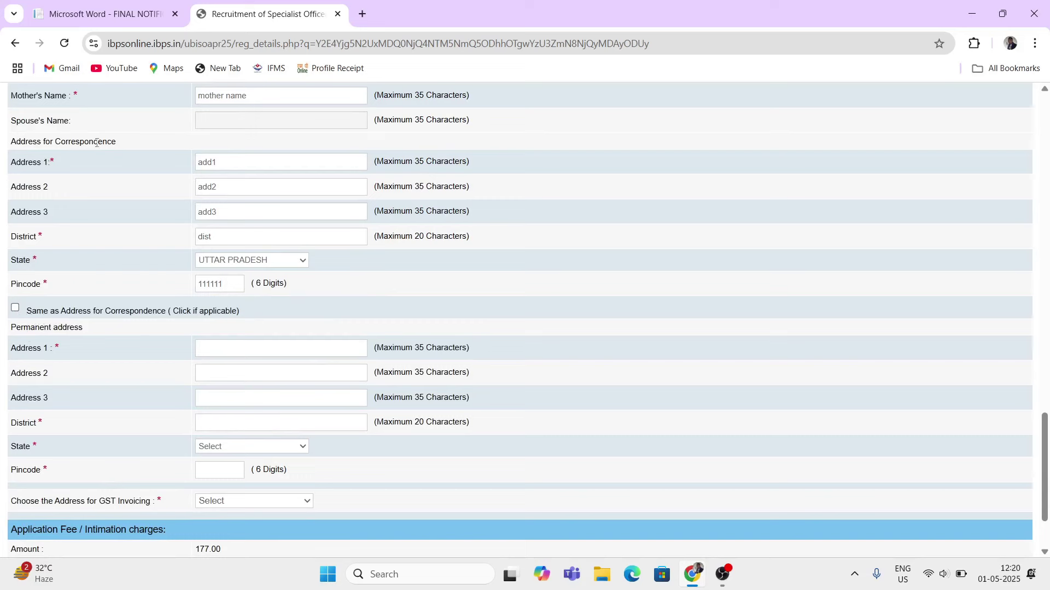
- Untick 'Same as Address for Correspondence' and type permanent address lines 'addd1' and 'add2d'
{"action": "left_click", "coordinate": [15, 310]}
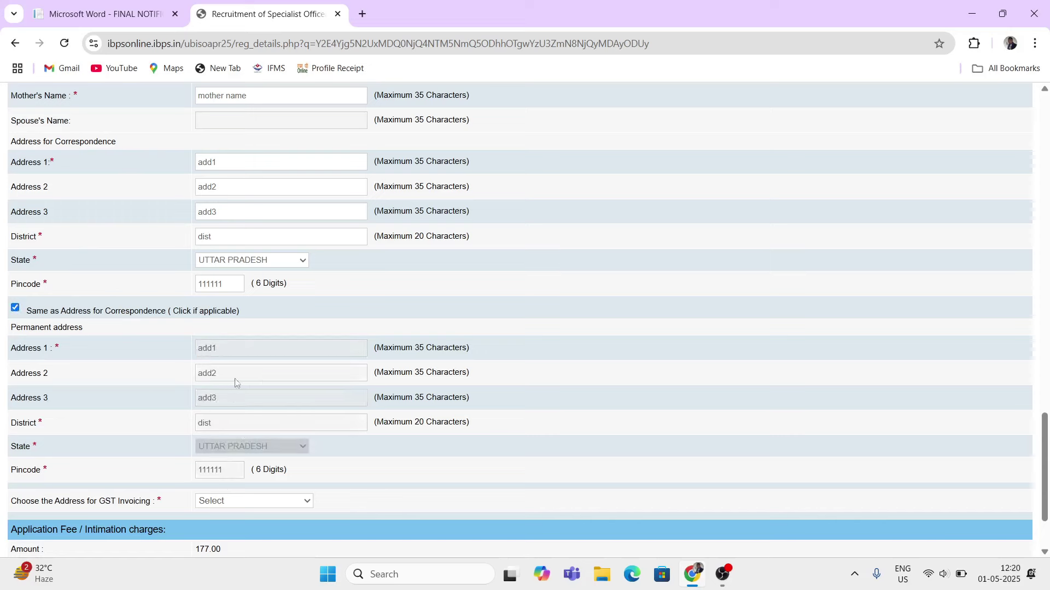
{"action": "left_click", "coordinate": [16, 308]}
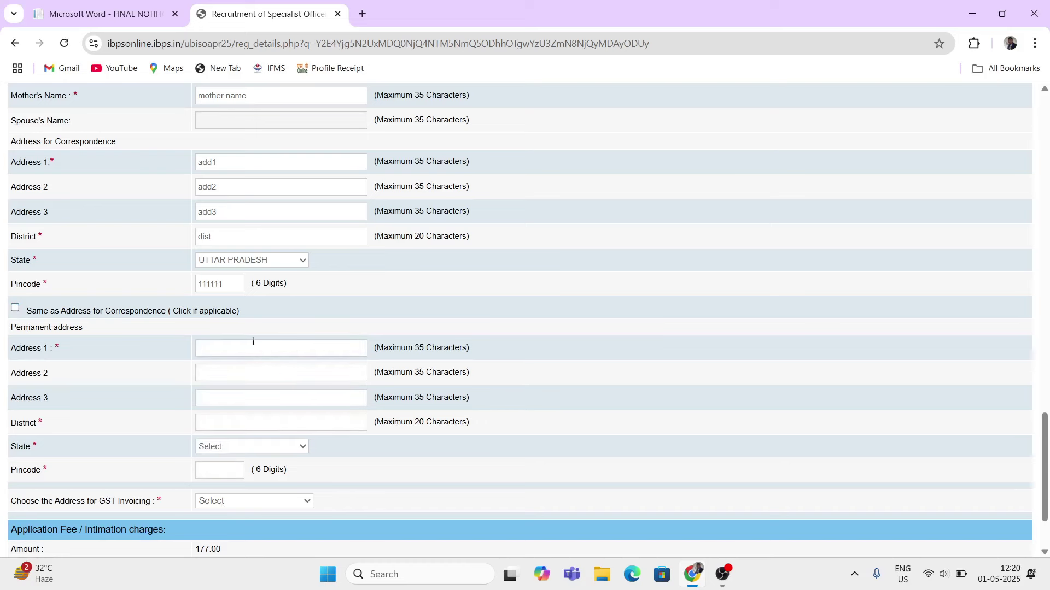
{"action": "type", "text": "addd1"}
{"action": "left_click", "coordinate": [238, 367]}
{"action": "type", "text": "add2d"}
- Set permanent state UTTAR PRADESH and pincode 111111, then re-tick 'Same as Address for Correspondence'
{"action": "left_click", "coordinate": [212, 447]}
{"action": "scroll", "coordinate": [230, 383], "scroll_direction": "down", "scroll_amount": 5}
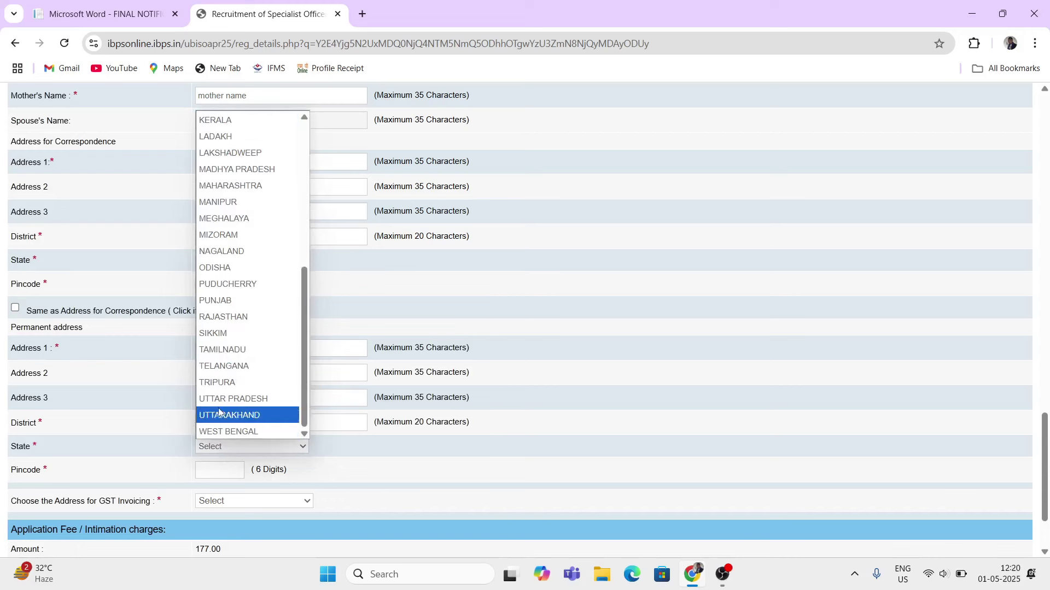
{"action": "left_click", "coordinate": [224, 398]}
{"action": "left_click", "coordinate": [222, 468]}
{"action": "type", "text": "11"}
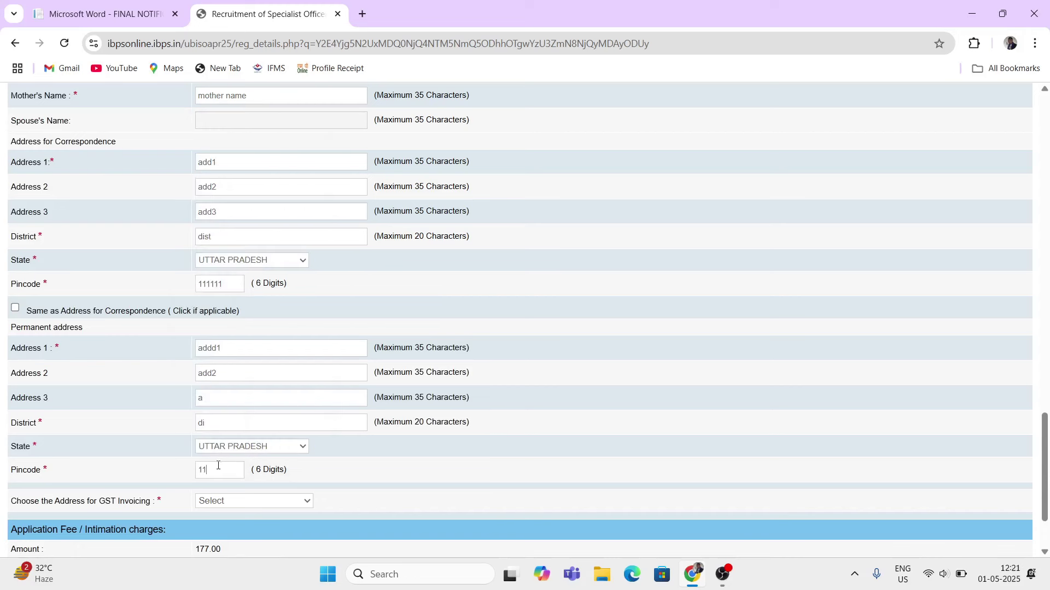
{"action": "type", "text": "1111"}
{"action": "left_click", "coordinate": [15, 308]}
{"action": "scroll", "coordinate": [154, 328], "scroll_direction": "down", "scroll_amount": 1}
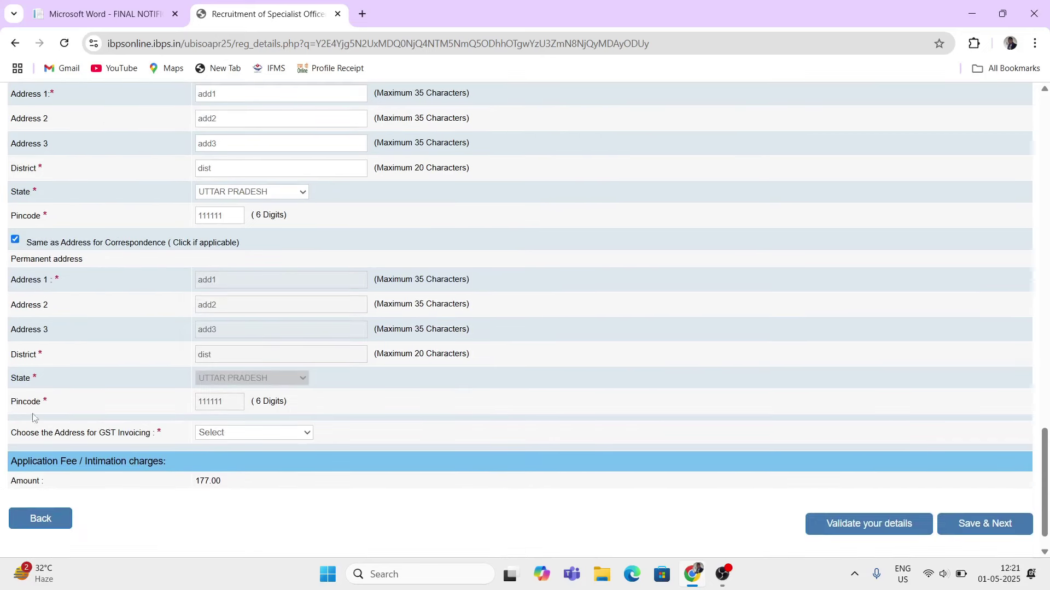
- Choose Permanent Address as the address for GST invoicing
{"action": "left_click", "coordinate": [233, 436]}
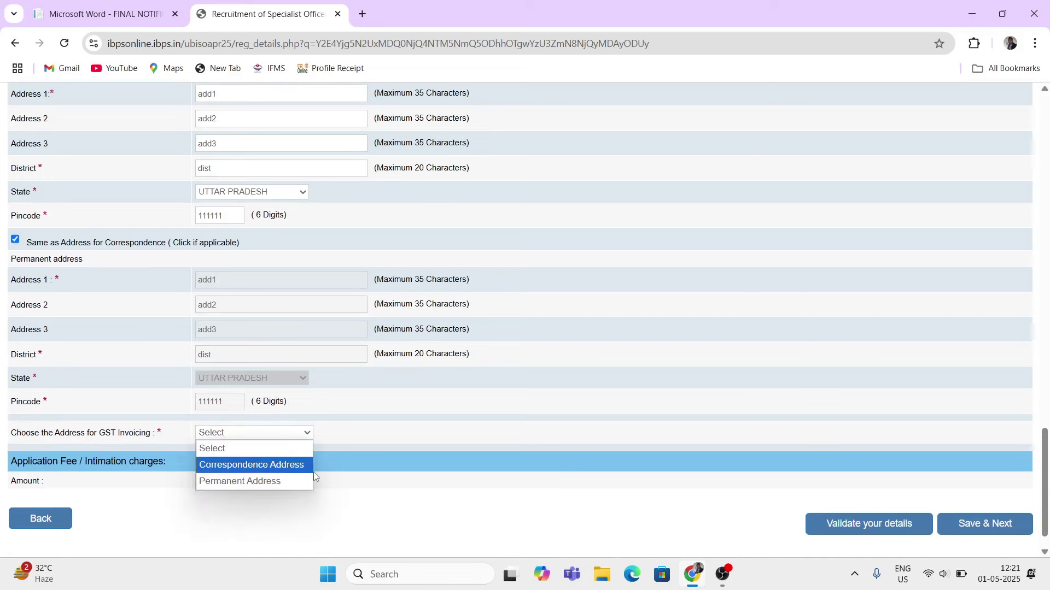
{"action": "left_click", "coordinate": [235, 481]}
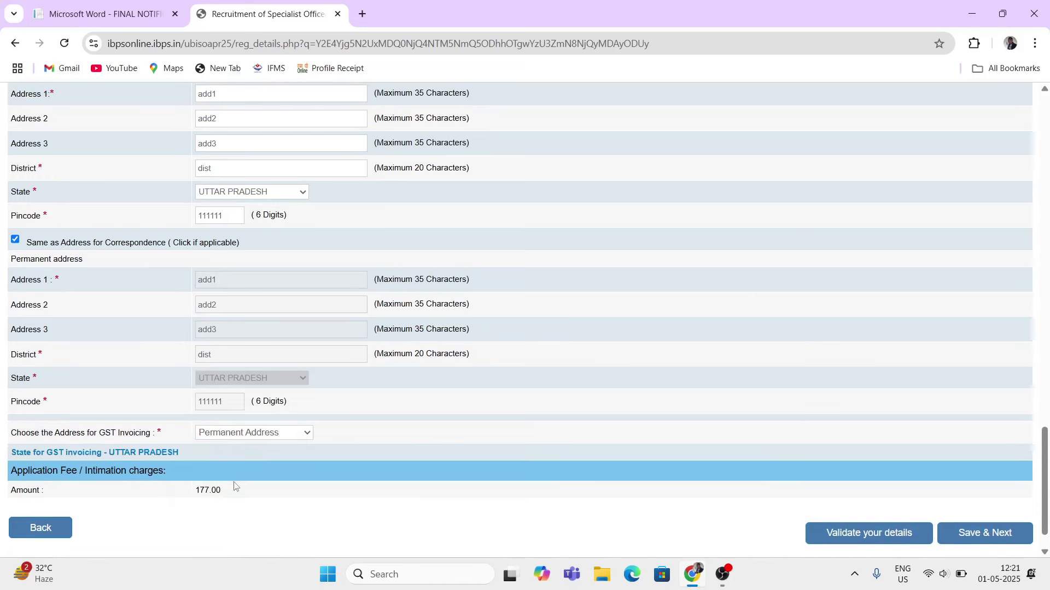
{"action": "scroll", "coordinate": [244, 451], "scroll_direction": "down", "scroll_amount": 1}
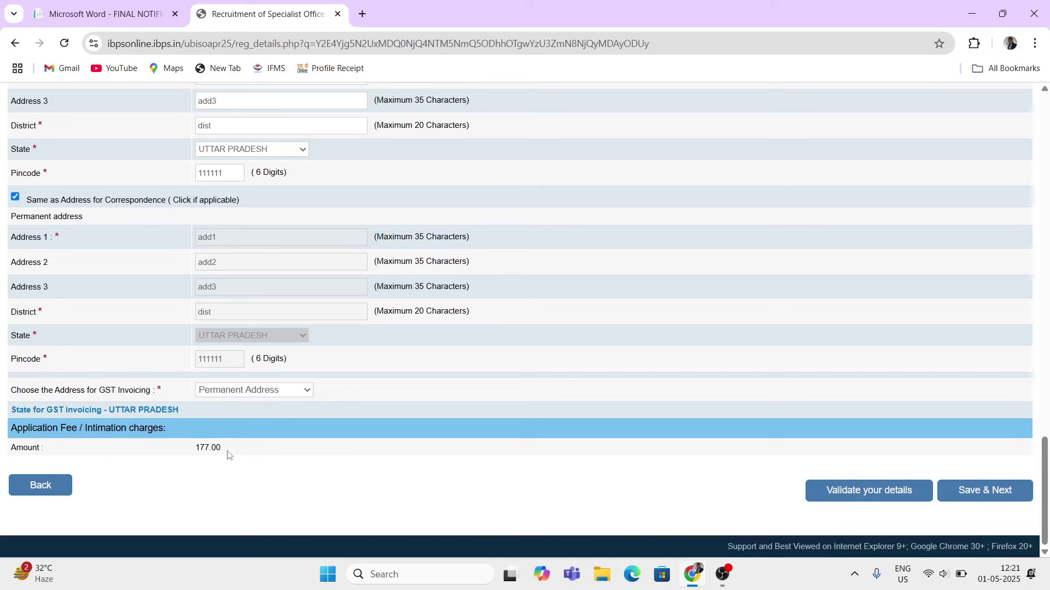
{"action": "scroll", "coordinate": [267, 349], "scroll_direction": "up", "scroll_amount": 1}
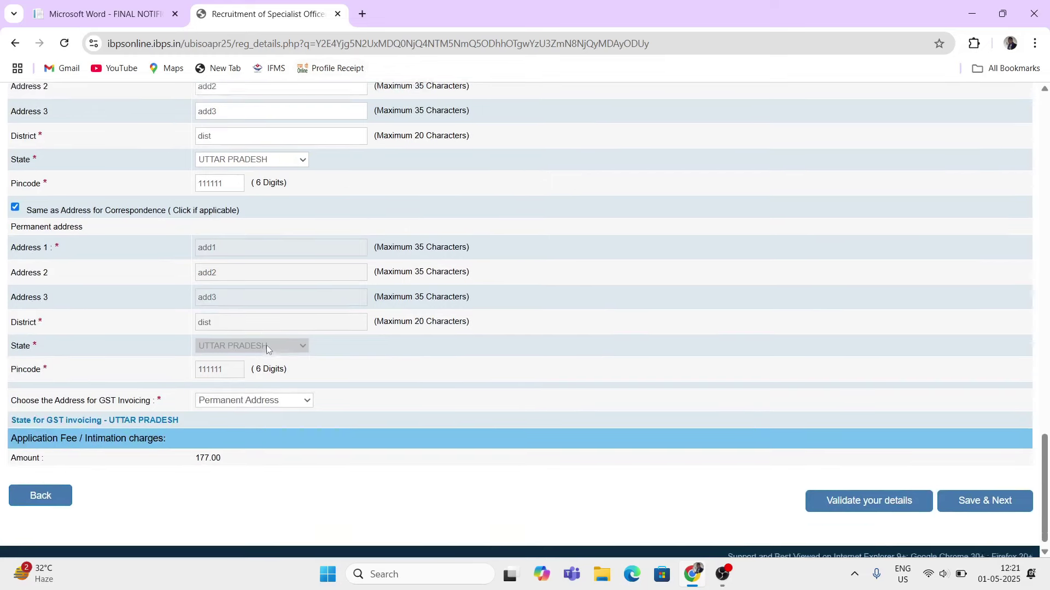
{"action": "scroll", "coordinate": [266, 345], "scroll_direction": "down", "scroll_amount": 1}
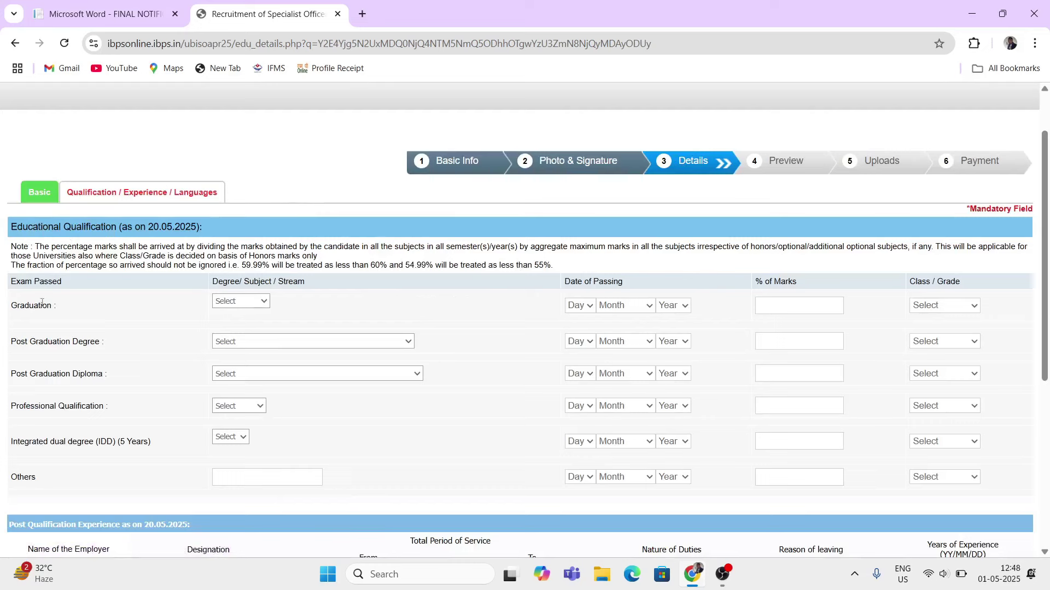
- Select Arts as the Graduation stream and bring up the notification PDF
{"action": "left_click", "coordinate": [265, 303]}
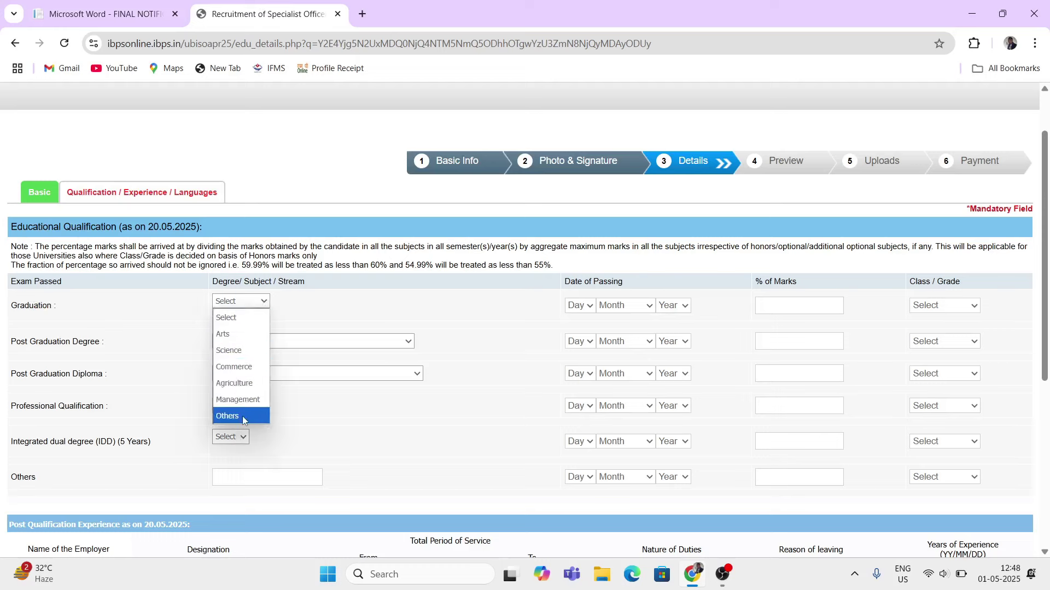
{"action": "left_click", "coordinate": [225, 335]}
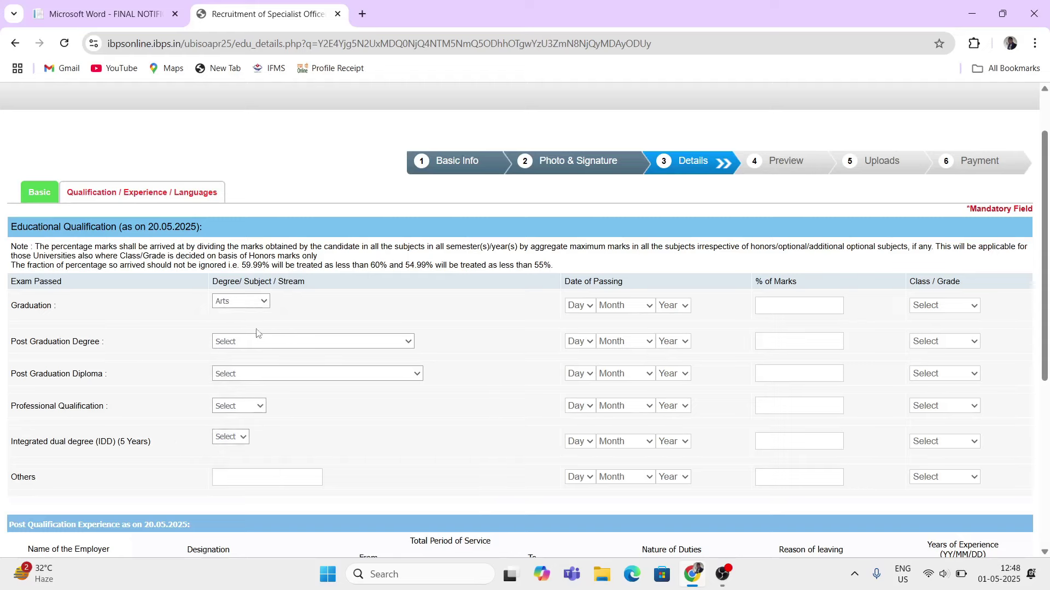
{"action": "left_click", "coordinate": [97, 19]}
- Read post 01's educational qualifications in the PDF's table (B), then return to the form
{"action": "scroll", "coordinate": [377, 353], "scroll_direction": "up", "scroll_amount": 4}
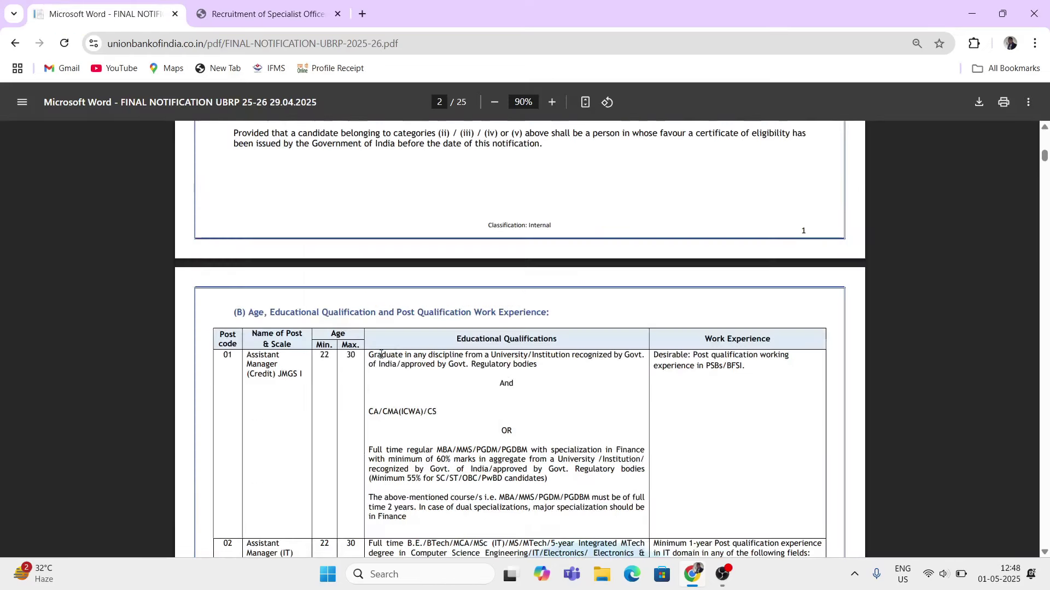
{"action": "left_click_drag", "start_coordinate": [473, 346], "coordinate": [500, 423]}
{"action": "left_click", "coordinate": [436, 403]}
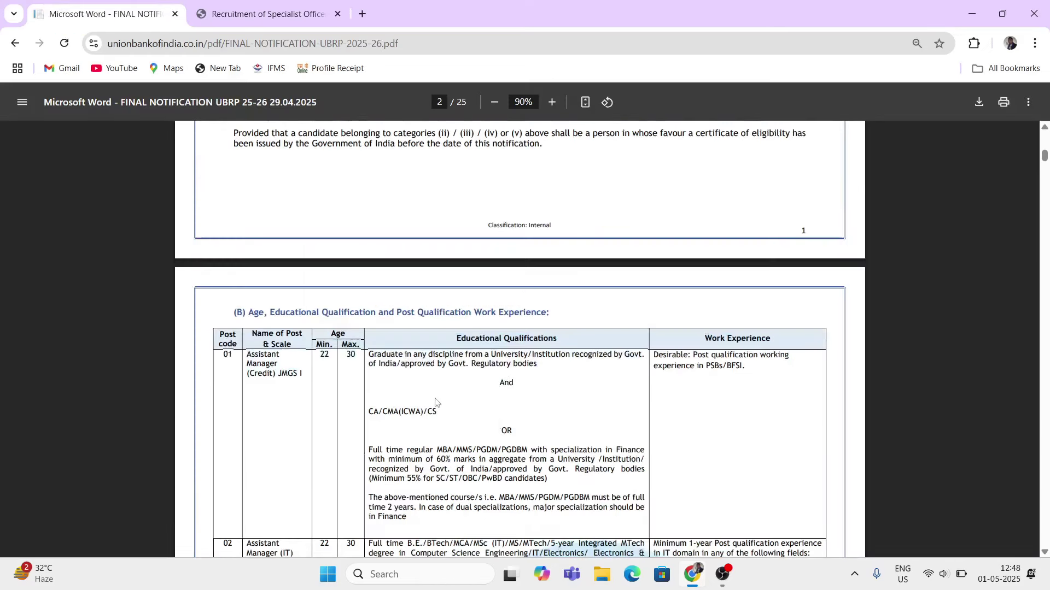
{"action": "left_click_drag", "start_coordinate": [439, 399], "coordinate": [459, 426]}
{"action": "scroll", "coordinate": [392, 248], "scroll_direction": "down", "scroll_amount": 3}
{"action": "left_click", "coordinate": [460, 426]}
{"action": "scroll", "coordinate": [458, 399], "scroll_direction": "down", "scroll_amount": 2}
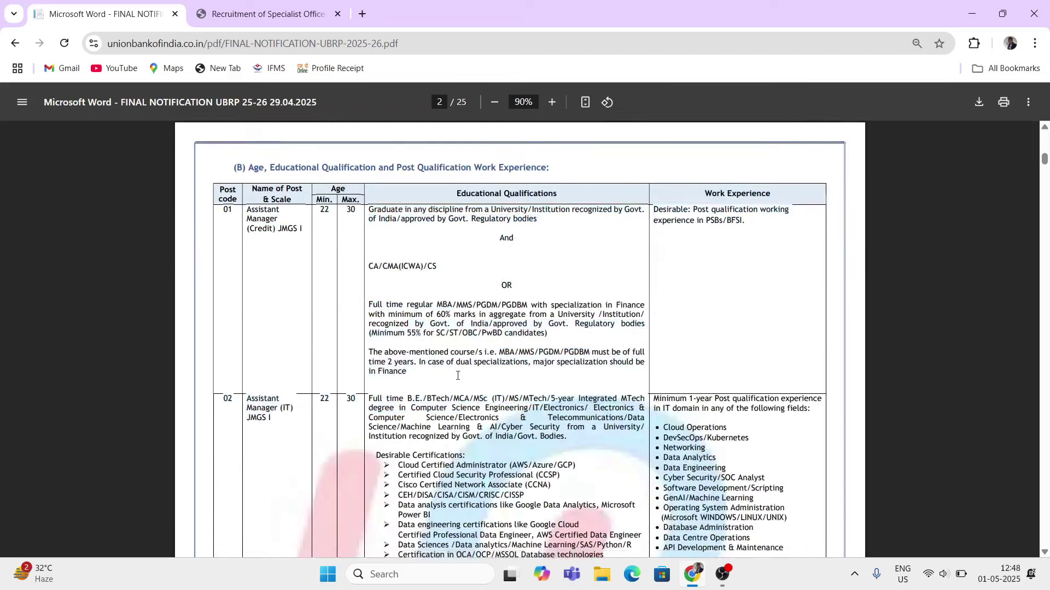
{"action": "scroll", "coordinate": [458, 377], "scroll_direction": "up", "scroll_amount": 3}
{"action": "left_click", "coordinate": [197, 11]}
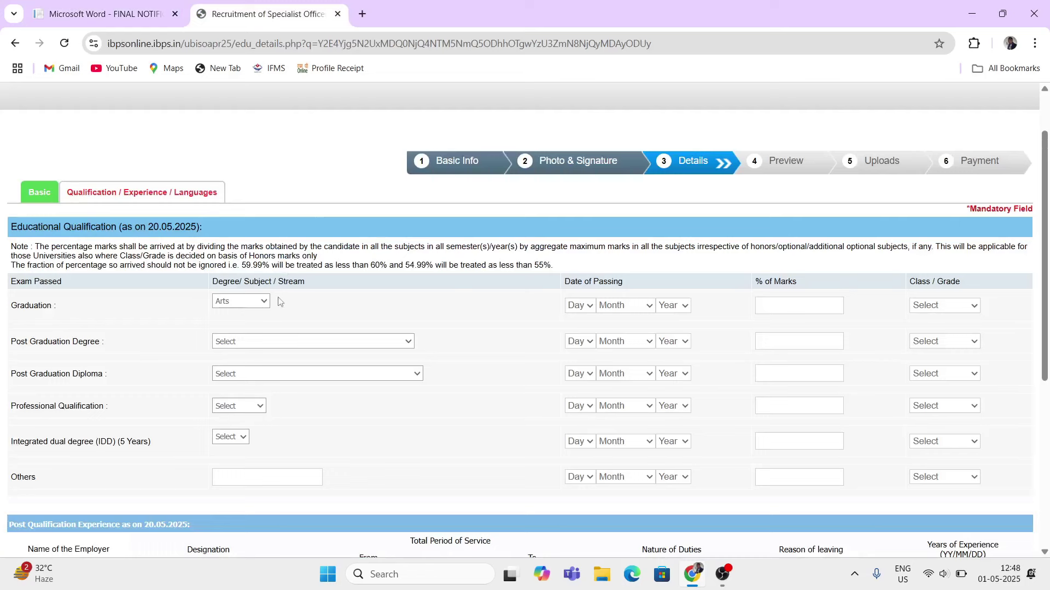
- Keep Arts and give the Graduation row a 09 July 2016 passing date and First Class
{"action": "left_click", "coordinate": [266, 305]}
{"action": "left_click", "coordinate": [267, 305]}
{"action": "left_click", "coordinate": [590, 305]}
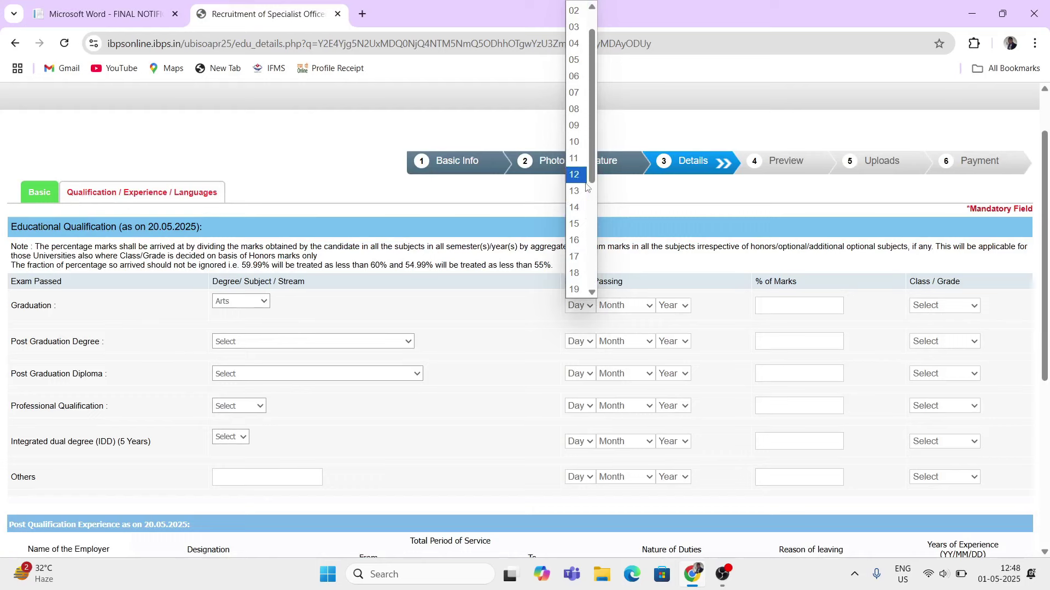
{"action": "left_click", "coordinate": [574, 126]}
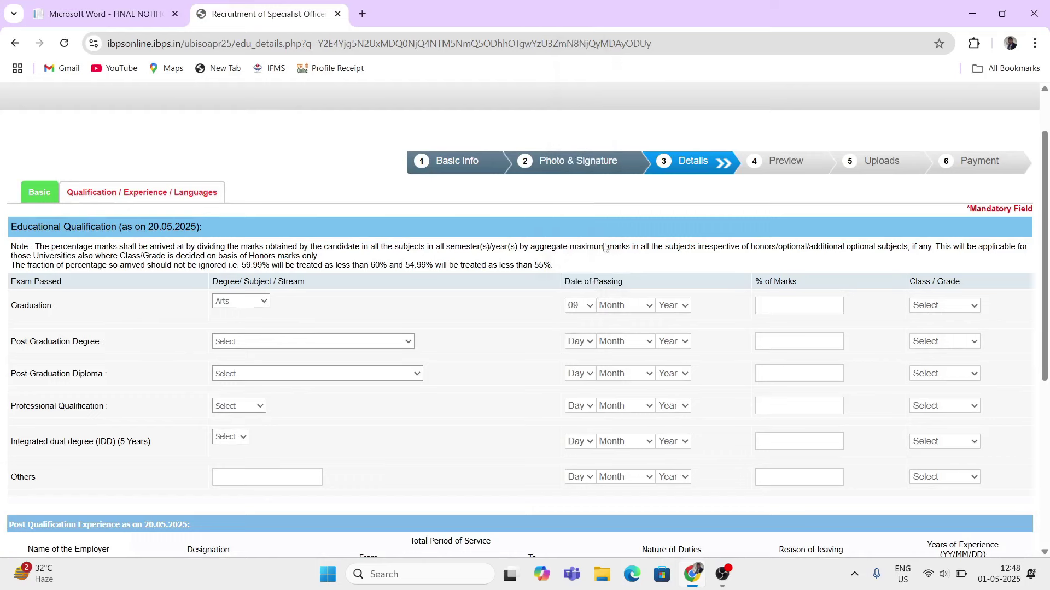
{"action": "left_click", "coordinate": [625, 306]}
{"action": "left_click", "coordinate": [612, 437]}
{"action": "left_click", "coordinate": [678, 306]}
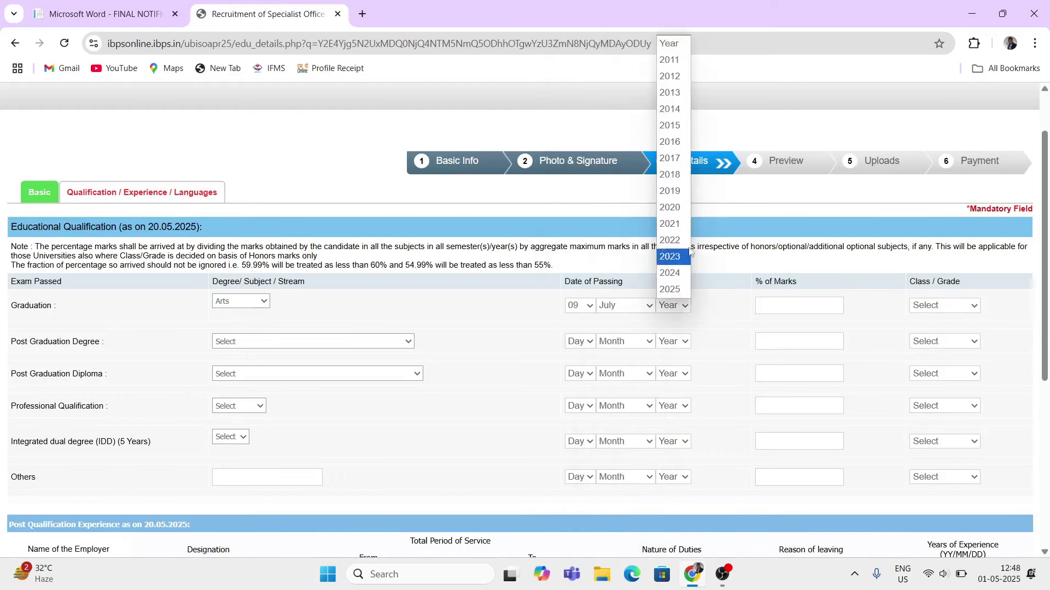
{"action": "left_click", "coordinate": [673, 142]}
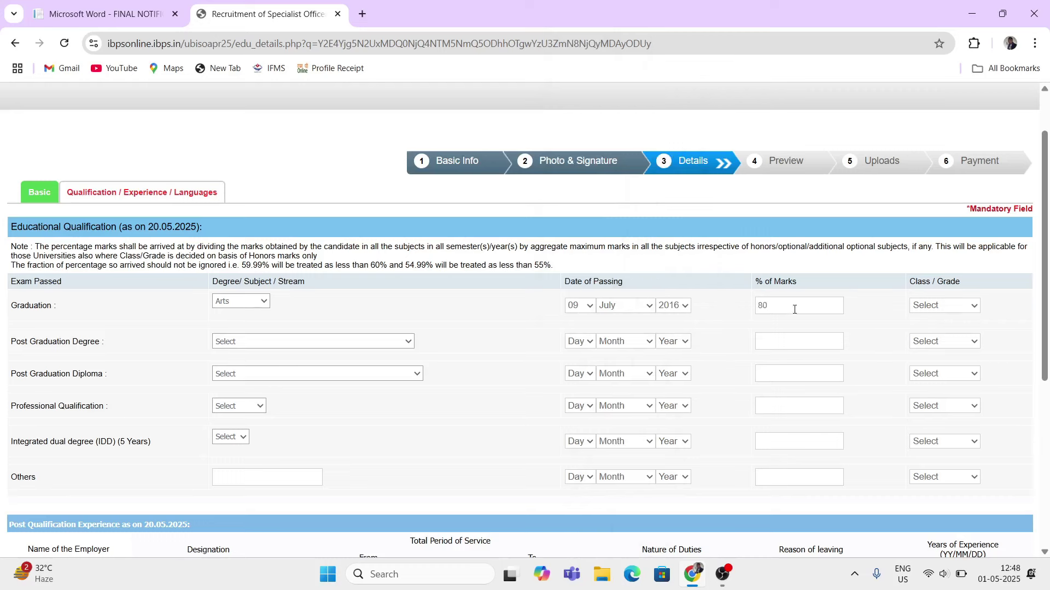
{"action": "left_click", "coordinate": [933, 305]}
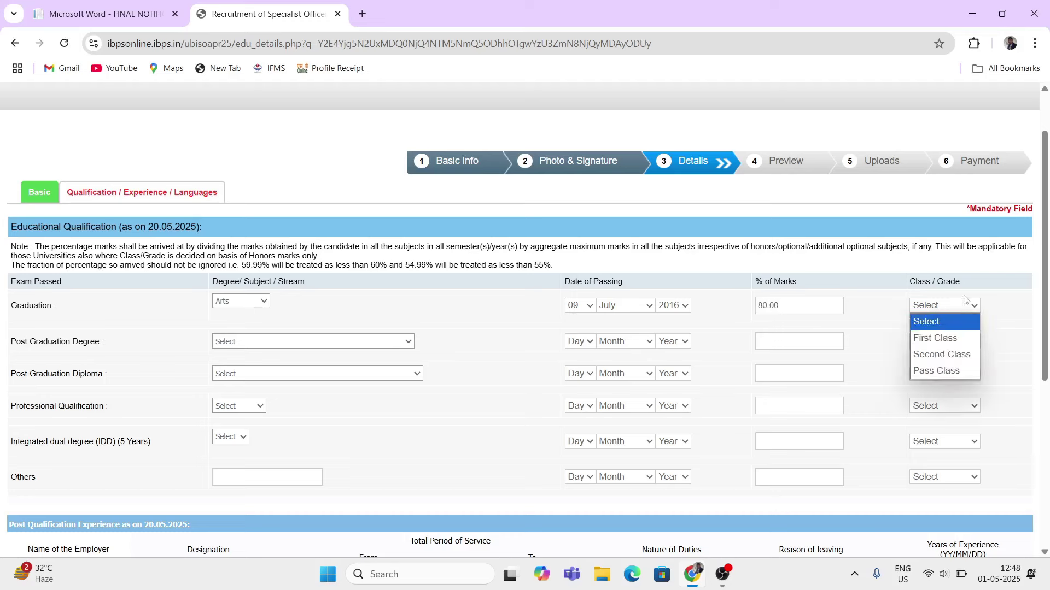
{"action": "left_click", "coordinate": [934, 338]}
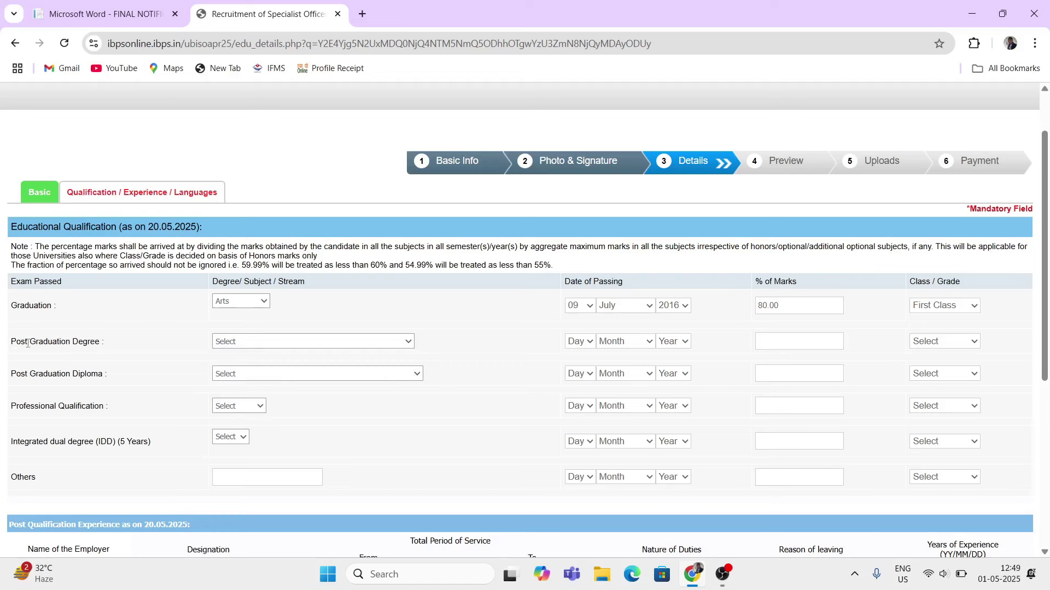
- Choose MBA in Finance as the Post Graduation degree, passed 13 September 2021
{"action": "left_click", "coordinate": [275, 343]}
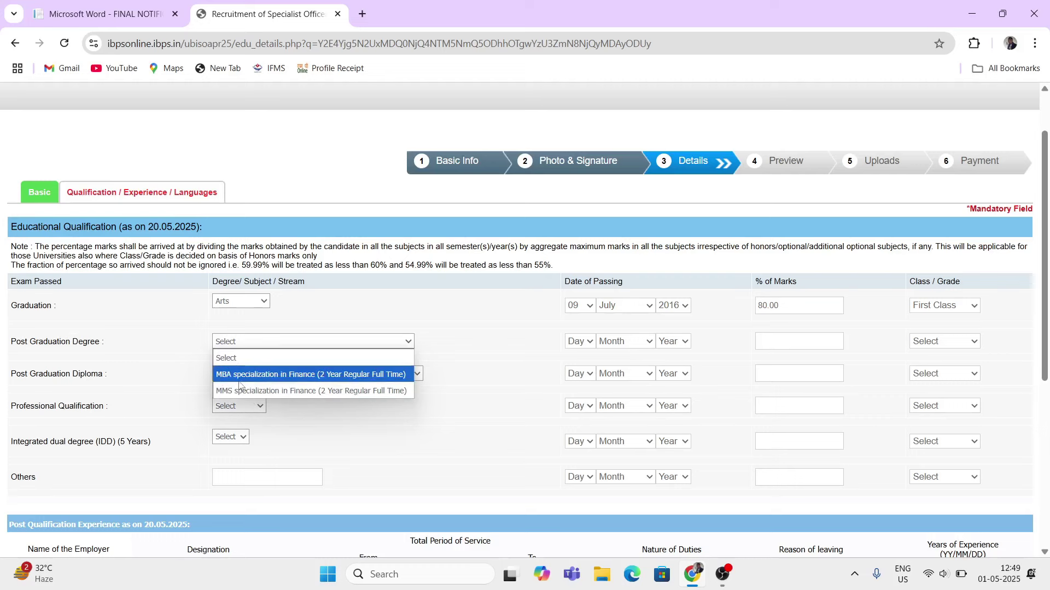
{"action": "left_click", "coordinate": [256, 376]}
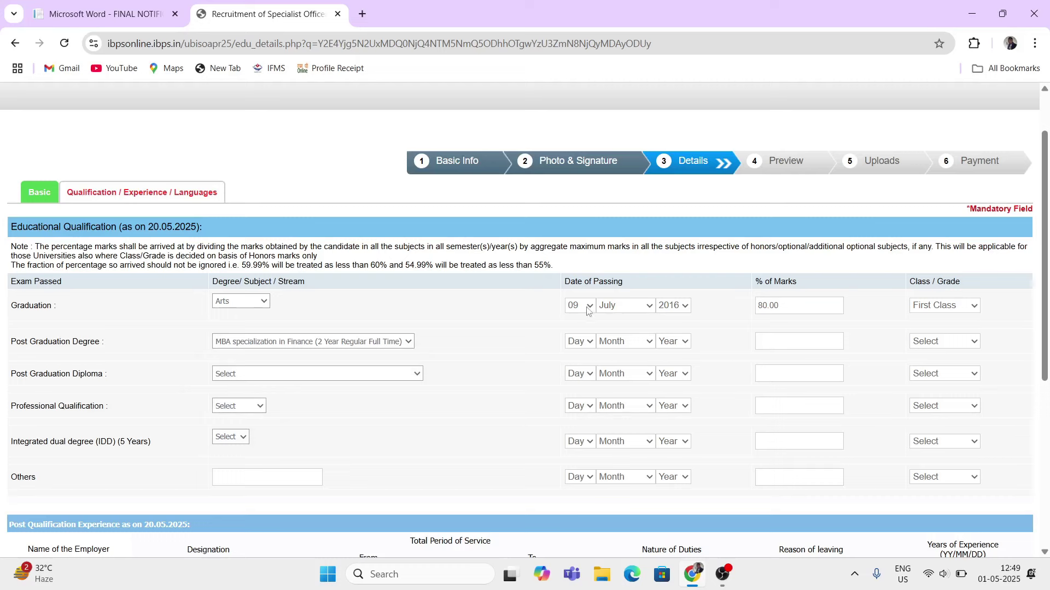
{"action": "left_click", "coordinate": [588, 344]}
{"action": "left_click", "coordinate": [577, 230]}
{"action": "left_click", "coordinate": [608, 344]}
{"action": "left_click", "coordinate": [622, 276]}
{"action": "left_click", "coordinate": [672, 341]}
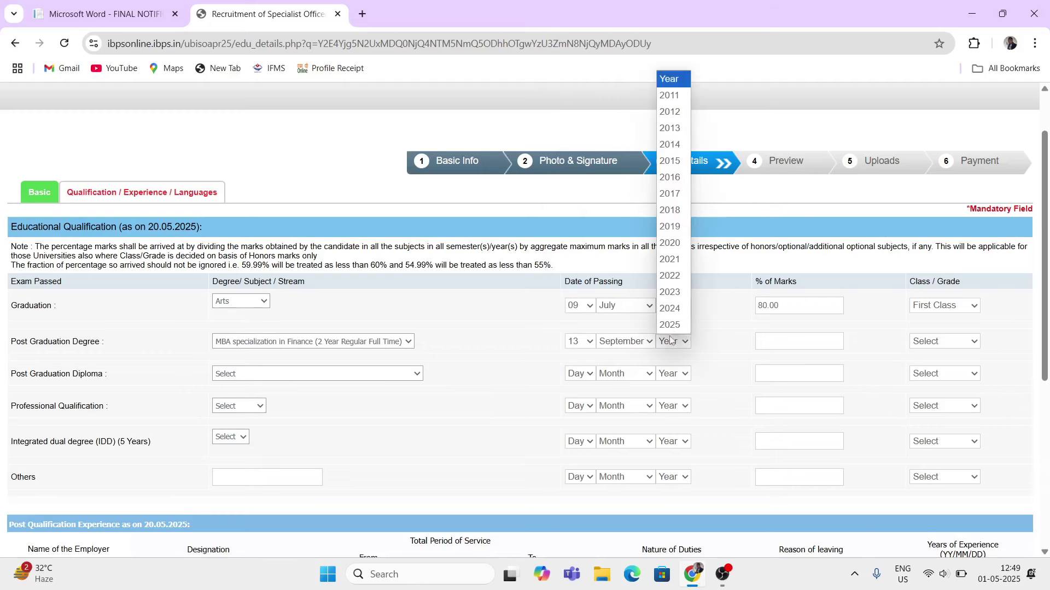
{"action": "left_click", "coordinate": [673, 260]}
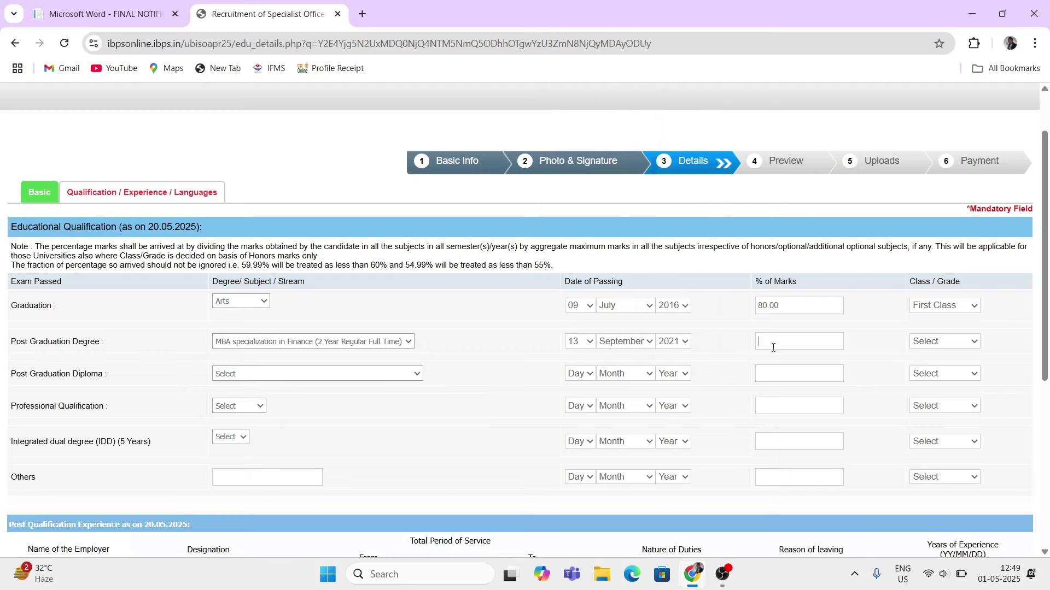
- Mark the Post Graduation as First Class and leave PG Diploma unset
{"action": "left_click", "coordinate": [946, 341]}
{"action": "left_click", "coordinate": [927, 381]}
{"action": "left_click", "coordinate": [266, 377]}
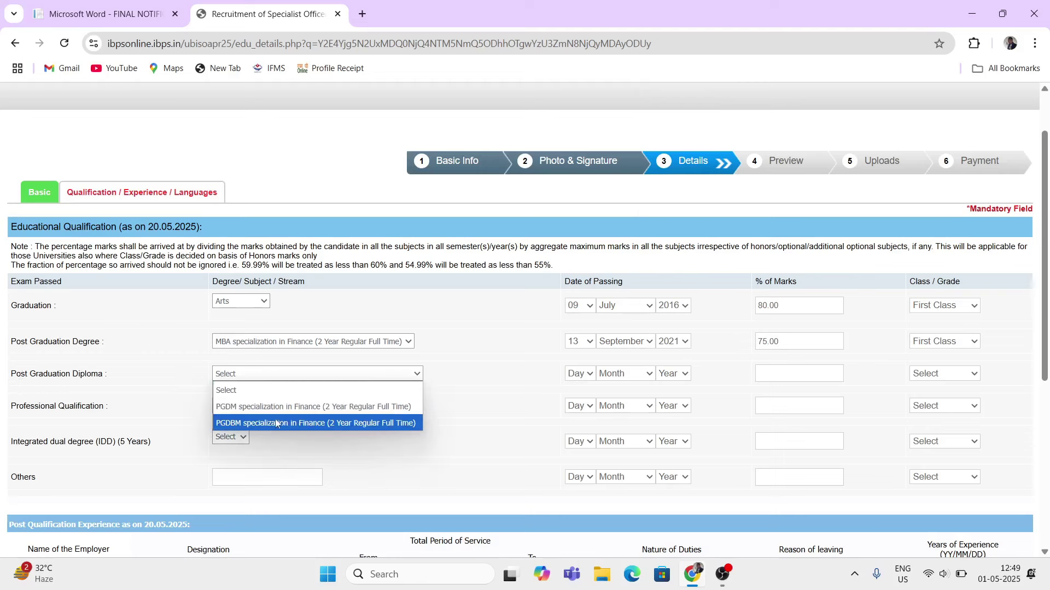
{"action": "left_click", "coordinate": [345, 445]}
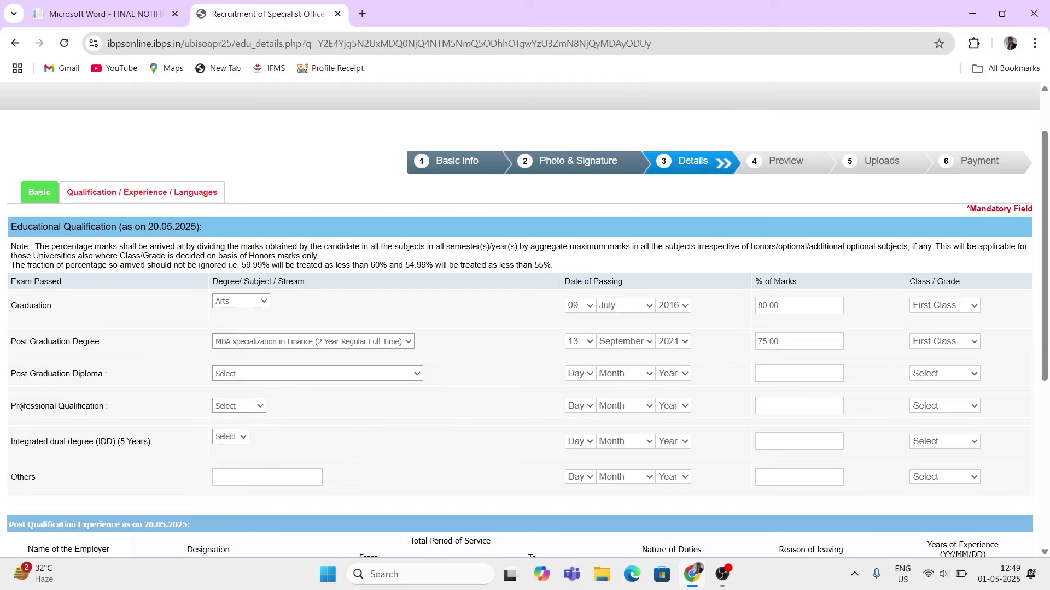
- Record CA as professional qualification, passed 13 August 2022, with First Class
{"action": "left_click", "coordinate": [255, 410]}
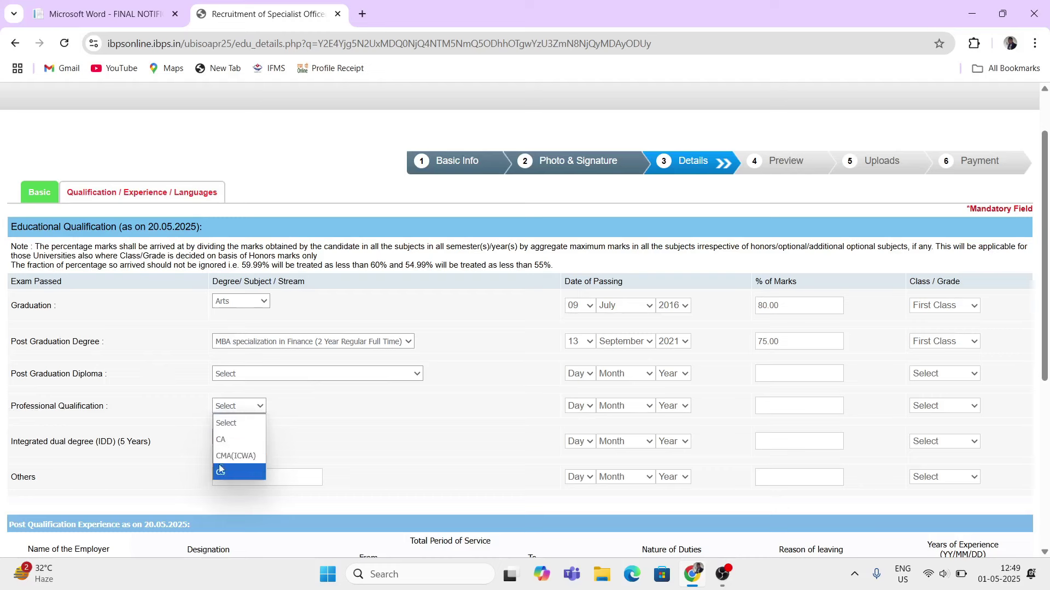
{"action": "left_click", "coordinate": [247, 444]}
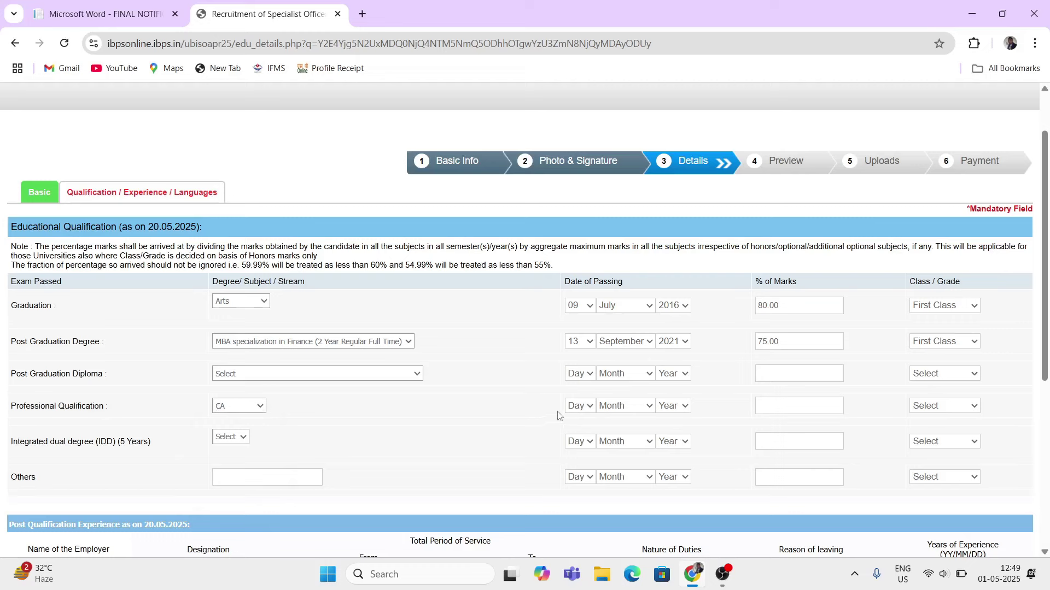
{"action": "left_click", "coordinate": [590, 406]}
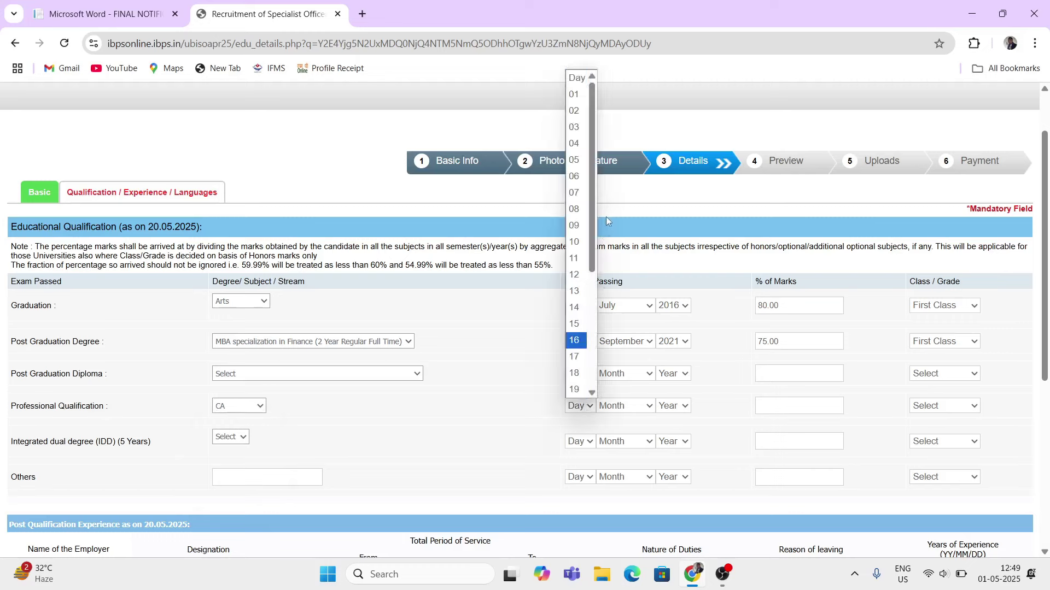
{"action": "left_click", "coordinate": [577, 290]}
{"action": "left_click", "coordinate": [621, 406]}
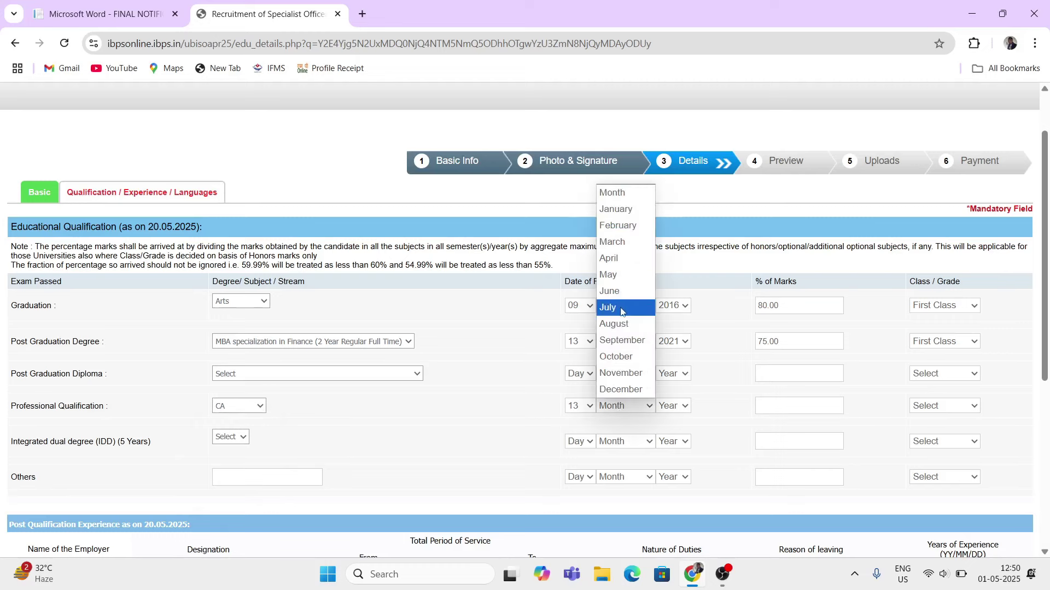
{"action": "left_click", "coordinate": [617, 325]}
{"action": "left_click", "coordinate": [676, 407]}
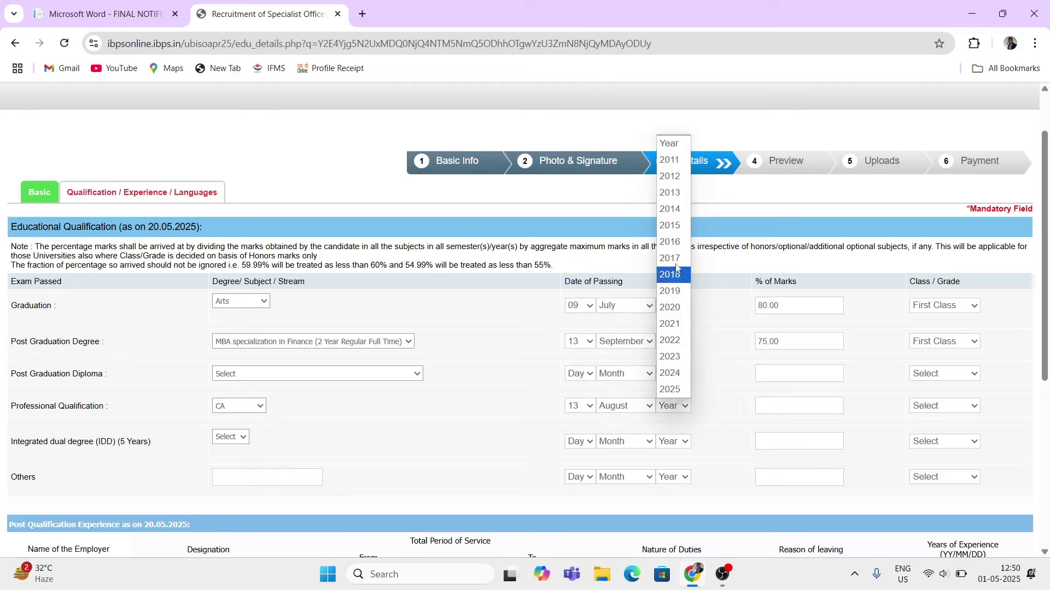
{"action": "left_click", "coordinate": [671, 341]}
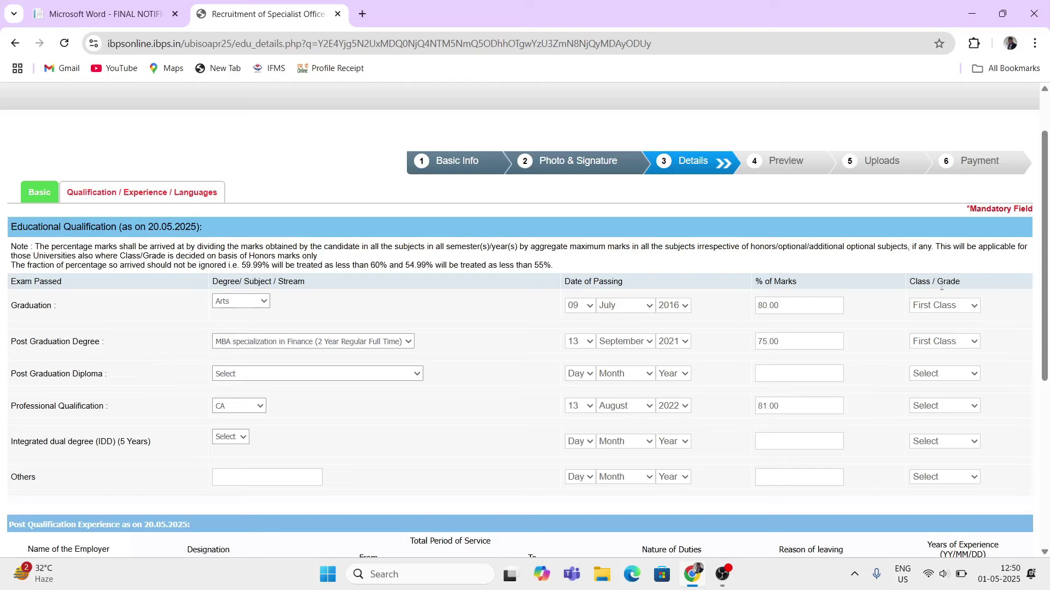
{"action": "left_click", "coordinate": [946, 408]}
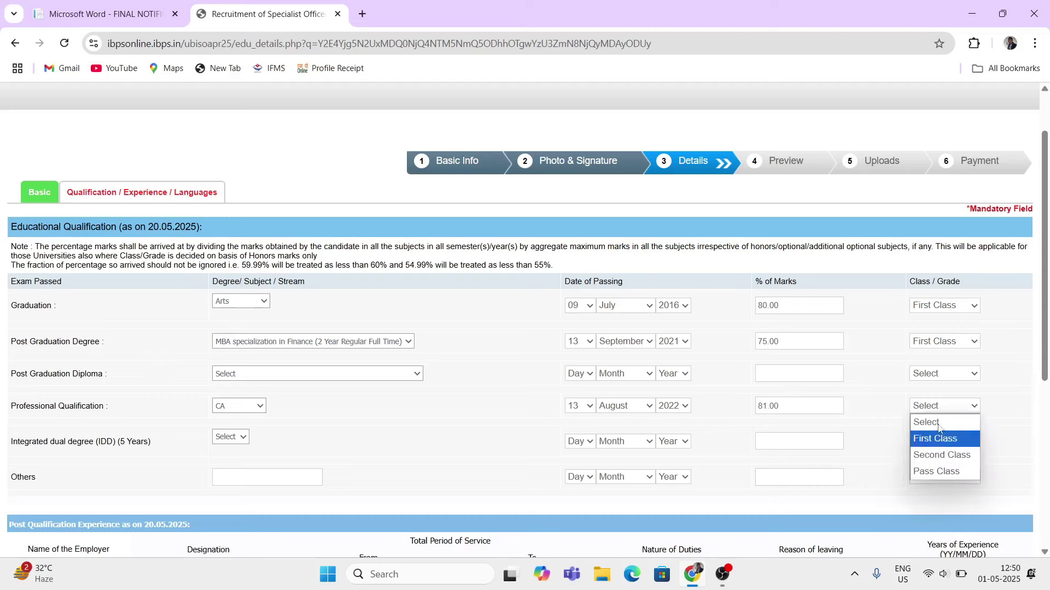
{"action": "left_click", "coordinate": [936, 439]}
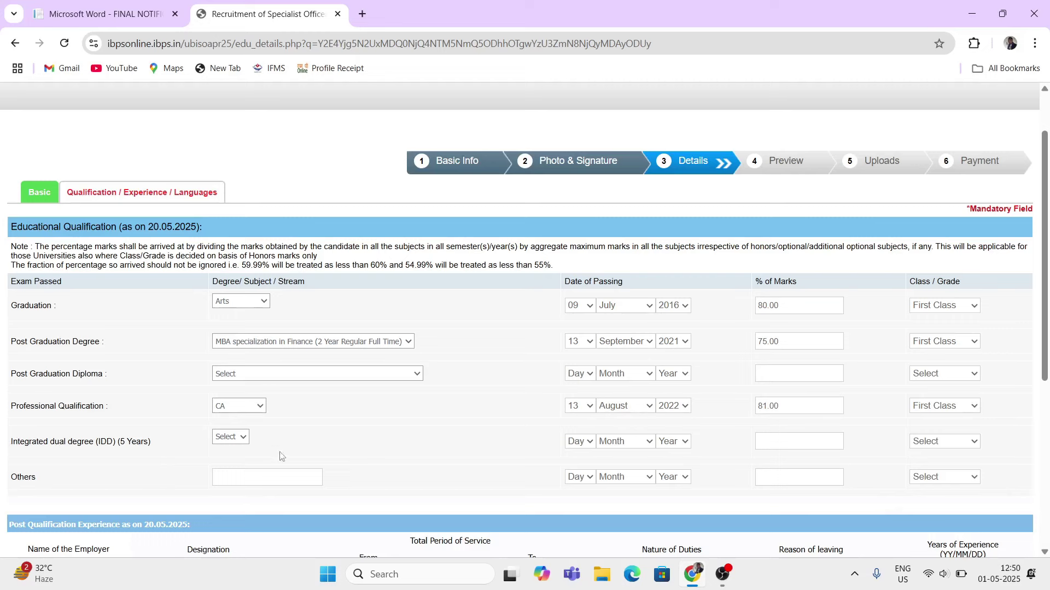
- Set the integrated dual degree to Others, leaving its date and class unset
{"action": "left_click", "coordinate": [243, 438]}
{"action": "left_click", "coordinate": [227, 471]}
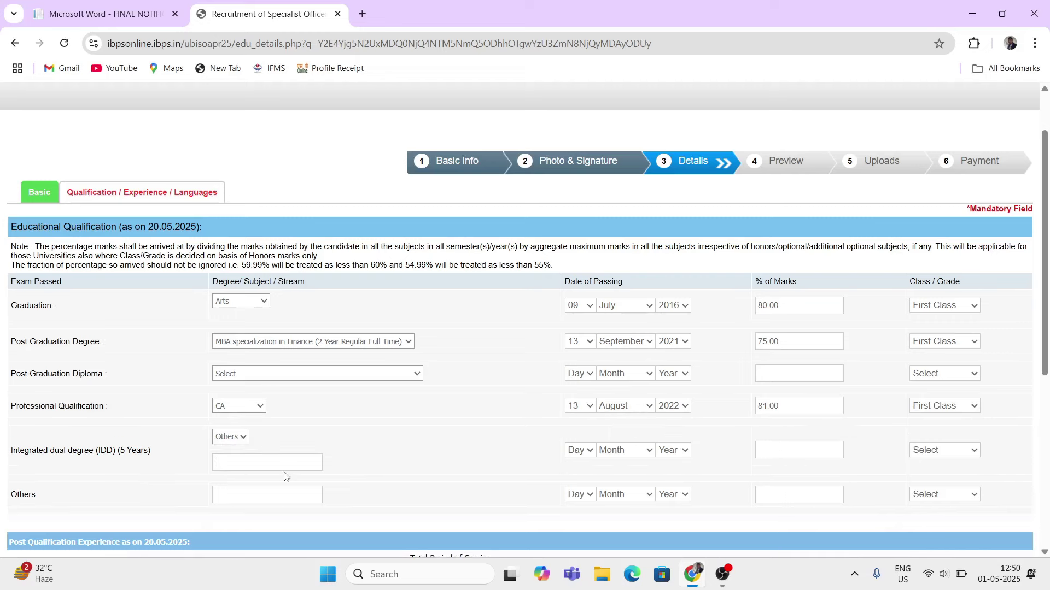
{"action": "left_click", "coordinate": [580, 457]}
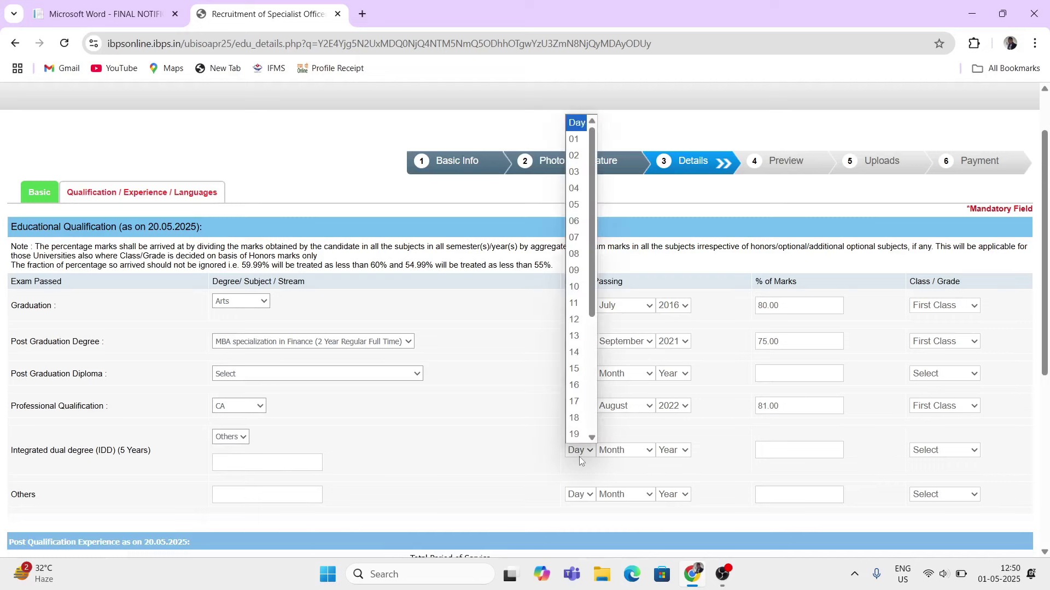
{"action": "left_click", "coordinate": [623, 450]}
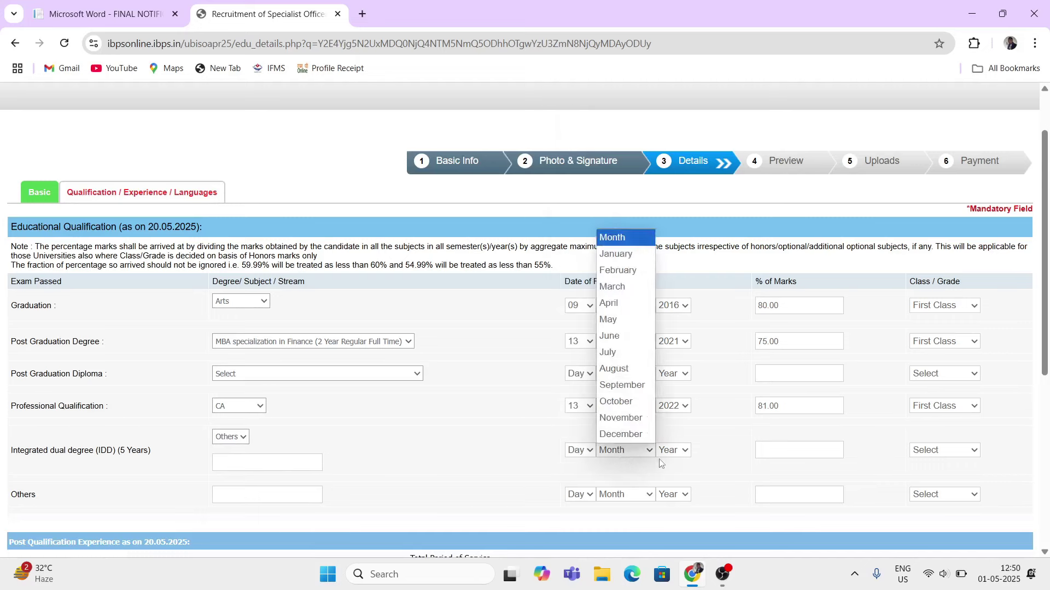
{"action": "left_click", "coordinate": [623, 450]}
{"action": "left_click", "coordinate": [933, 453]}
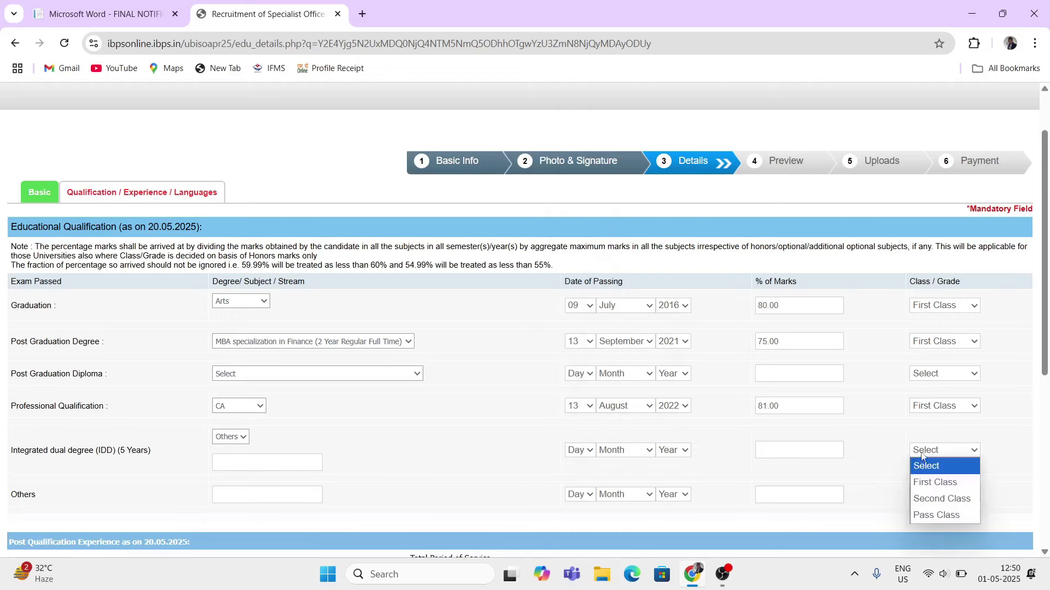
{"action": "left_click", "coordinate": [924, 454]}
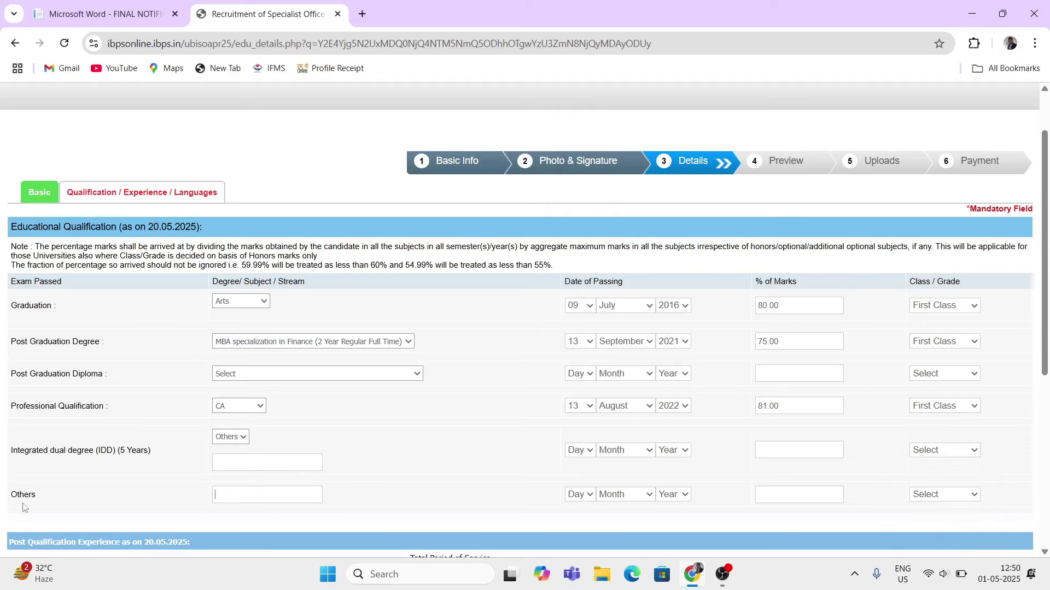
- Enter placeholder employer name and designation, and mark the job as not presently held
{"action": "scroll", "coordinate": [413, 451], "scroll_direction": "down", "scroll_amount": 1}
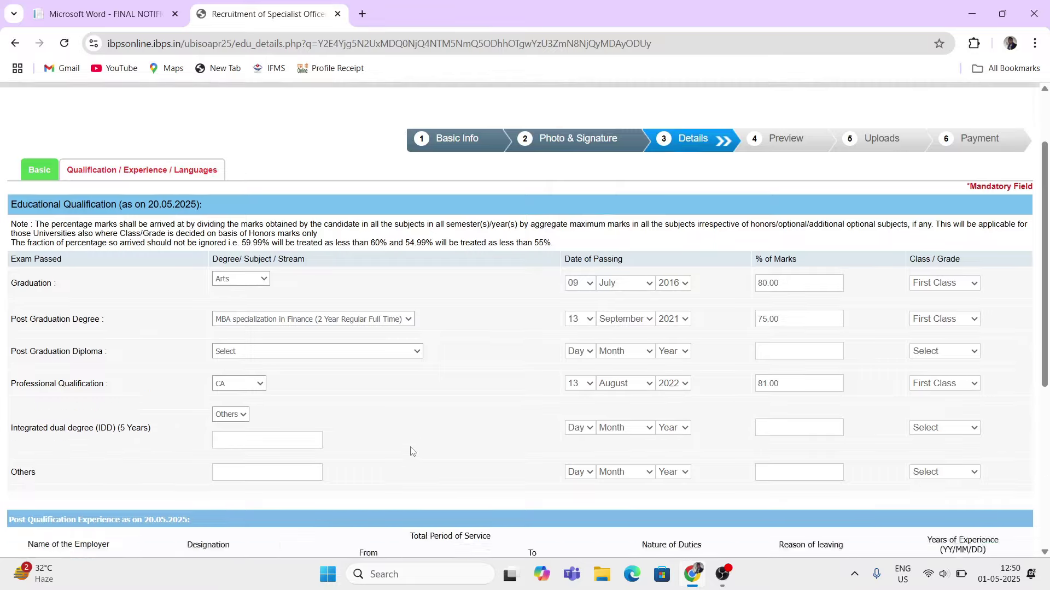
{"action": "scroll", "coordinate": [412, 451], "scroll_direction": "down", "scroll_amount": 5}
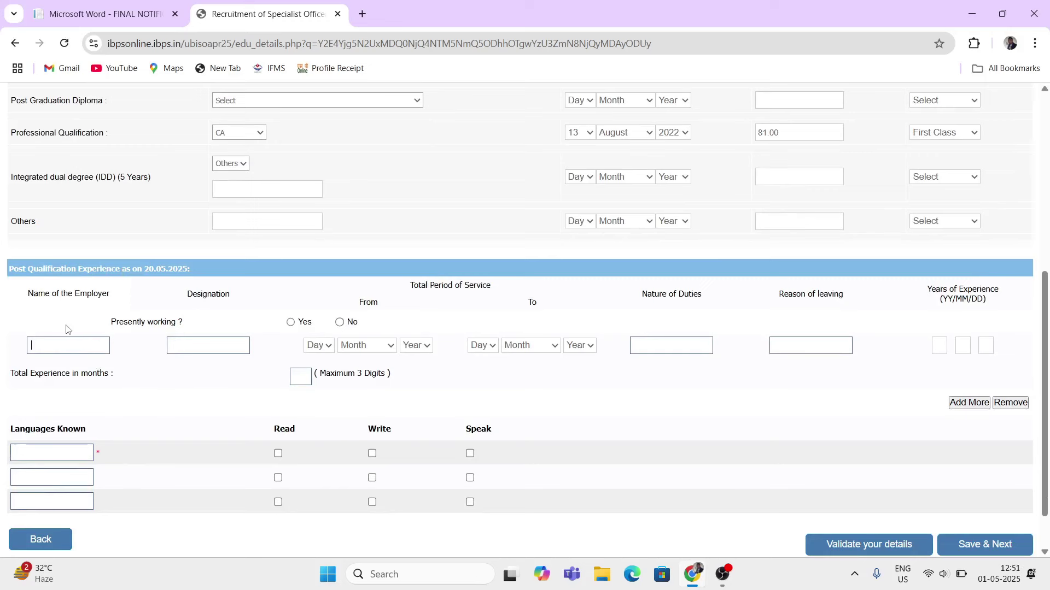
{"action": "left_click", "coordinate": [50, 349]}
{"action": "type", "text": "name employ"}
{"action": "left_click", "coordinate": [169, 350]}
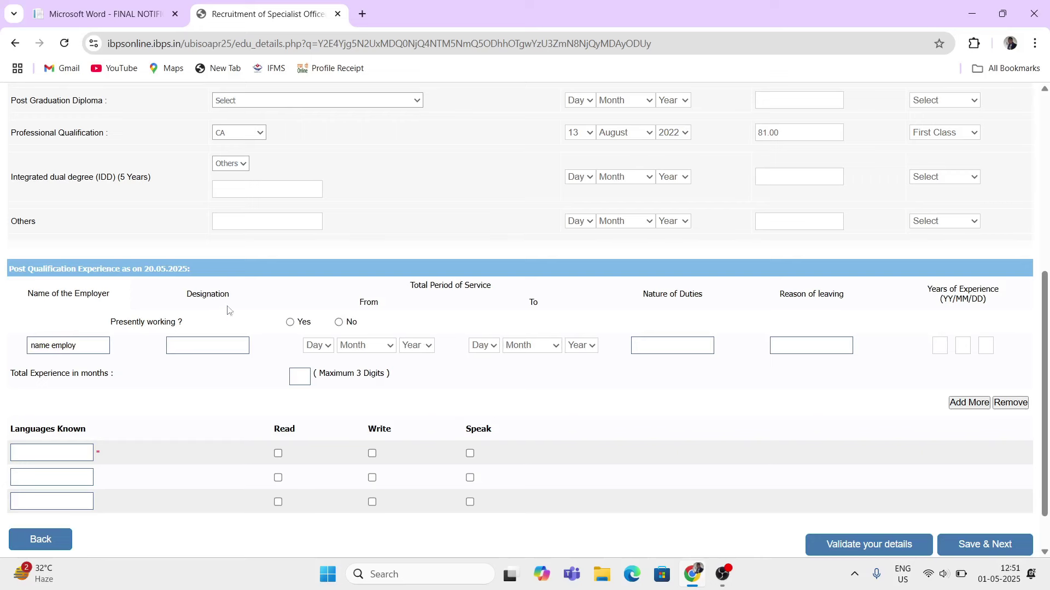
{"action": "type", "text": "post name"}
{"action": "left_click", "coordinate": [289, 323]}
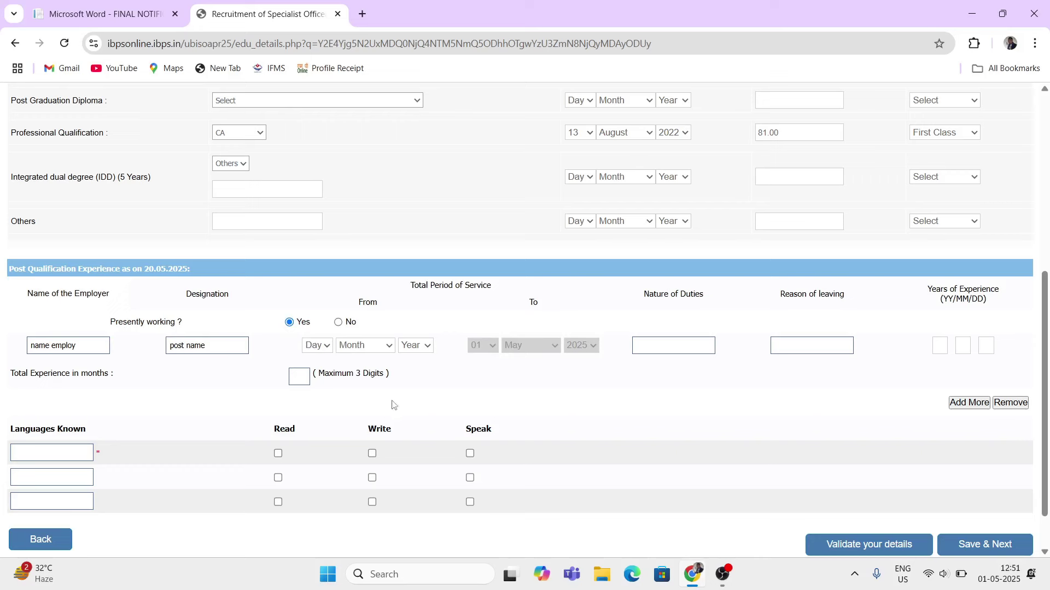
{"action": "left_click", "coordinate": [339, 323]}
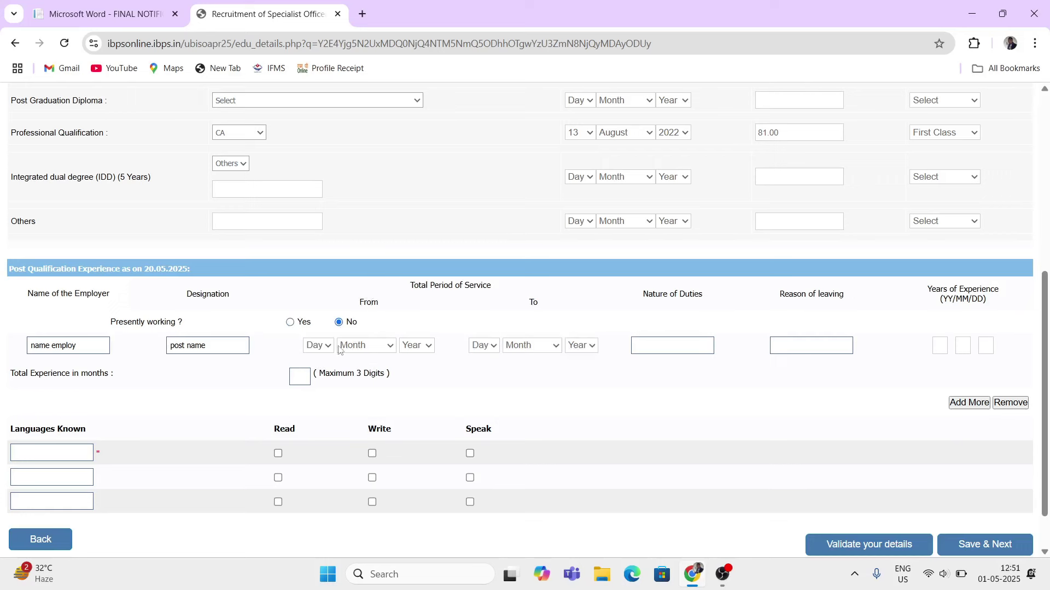
- Set the service period from 13 October 2014 to 17 August 2020
{"action": "left_click", "coordinate": [325, 349]}
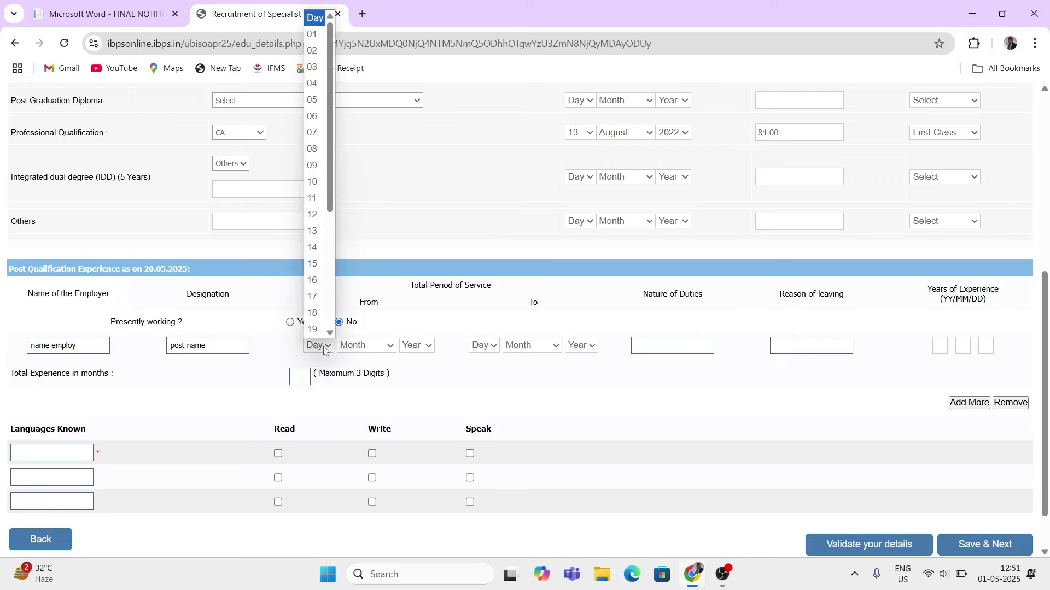
{"action": "left_click", "coordinate": [364, 347]}
{"action": "left_click", "coordinate": [355, 297]}
{"action": "left_click", "coordinate": [427, 346]}
{"action": "left_click", "coordinate": [407, 280]}
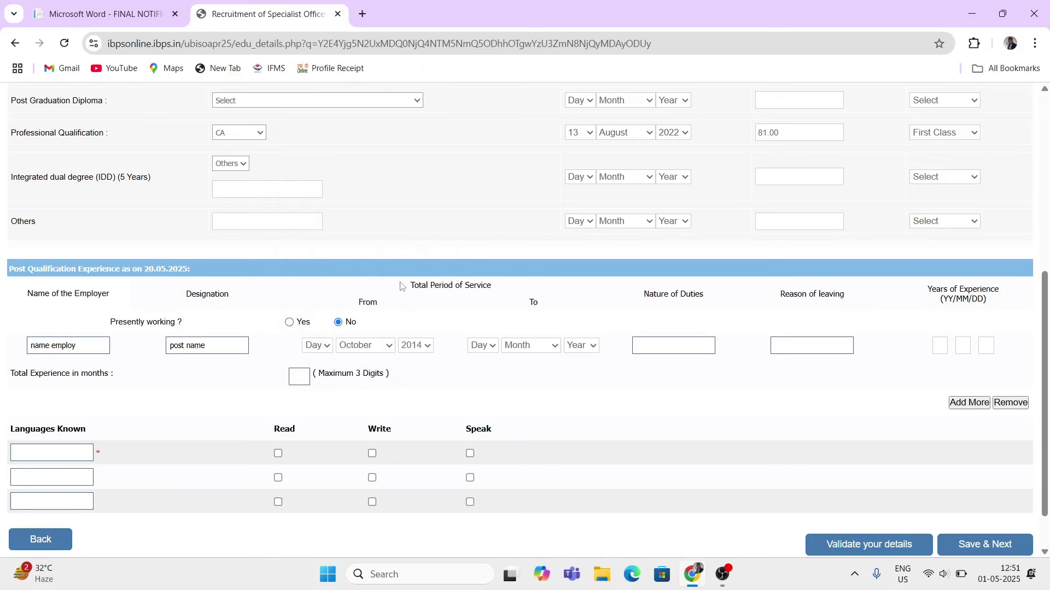
{"action": "left_click", "coordinate": [327, 348]}
{"action": "left_click", "coordinate": [313, 234]}
{"action": "left_click", "coordinate": [484, 346]}
{"action": "left_click", "coordinate": [479, 267]}
{"action": "left_click", "coordinate": [515, 345]}
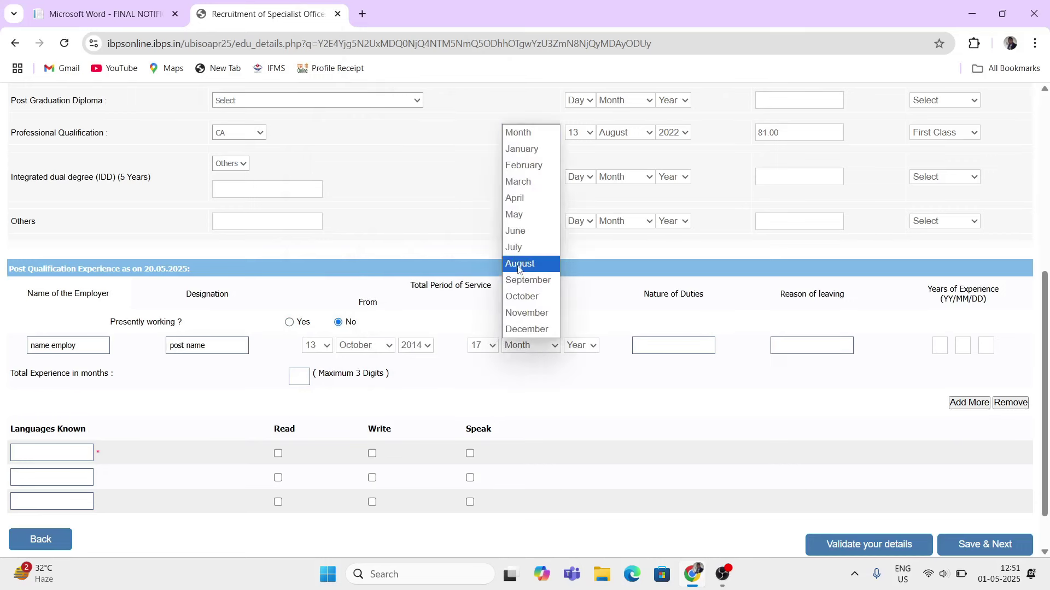
{"action": "left_click", "coordinate": [518, 264]}
{"action": "left_click", "coordinate": [578, 345]}
{"action": "left_click", "coordinate": [578, 230]}
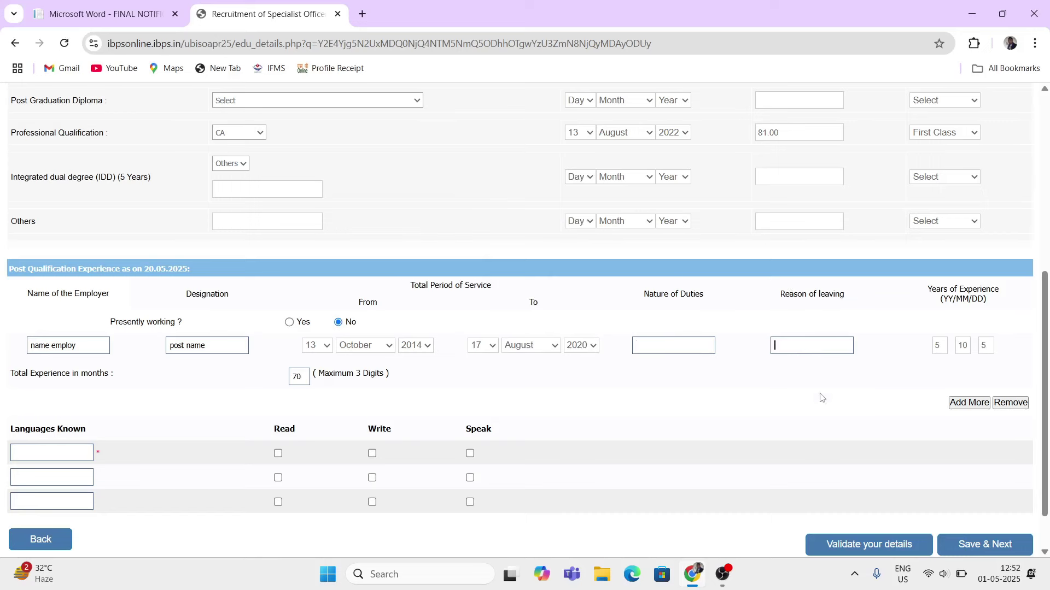
{"action": "left_click", "coordinate": [94, 342]}
- Tick Write and Speak for English, and Read and Write for Hindi
{"action": "scroll", "coordinate": [251, 422], "scroll_direction": "down", "scroll_amount": 1}
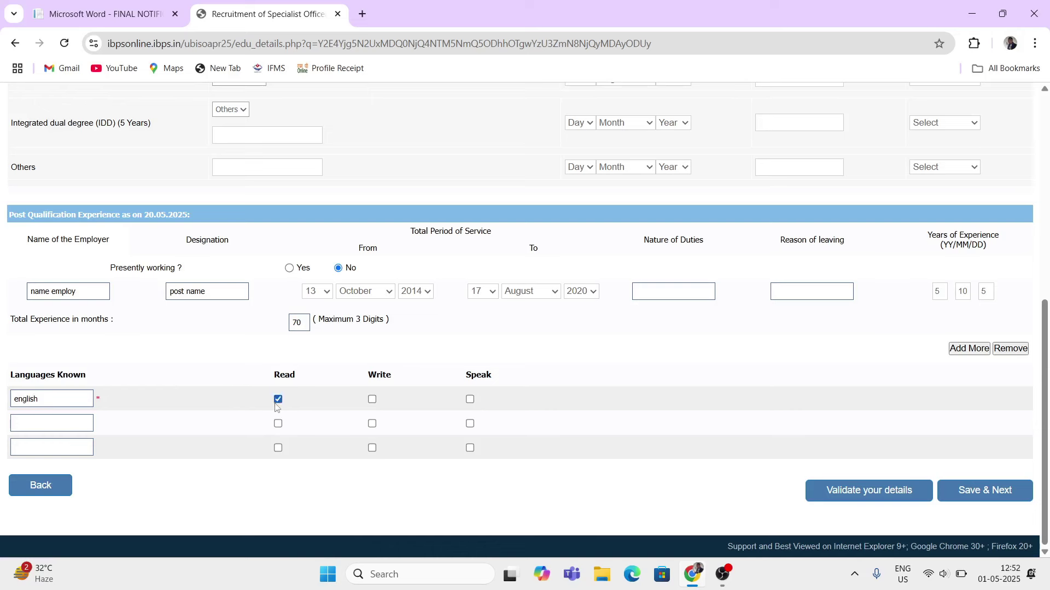
{"action": "left_click", "coordinate": [372, 400]}
{"action": "left_click", "coordinate": [469, 400]}
{"action": "left_click", "coordinate": [277, 425]}
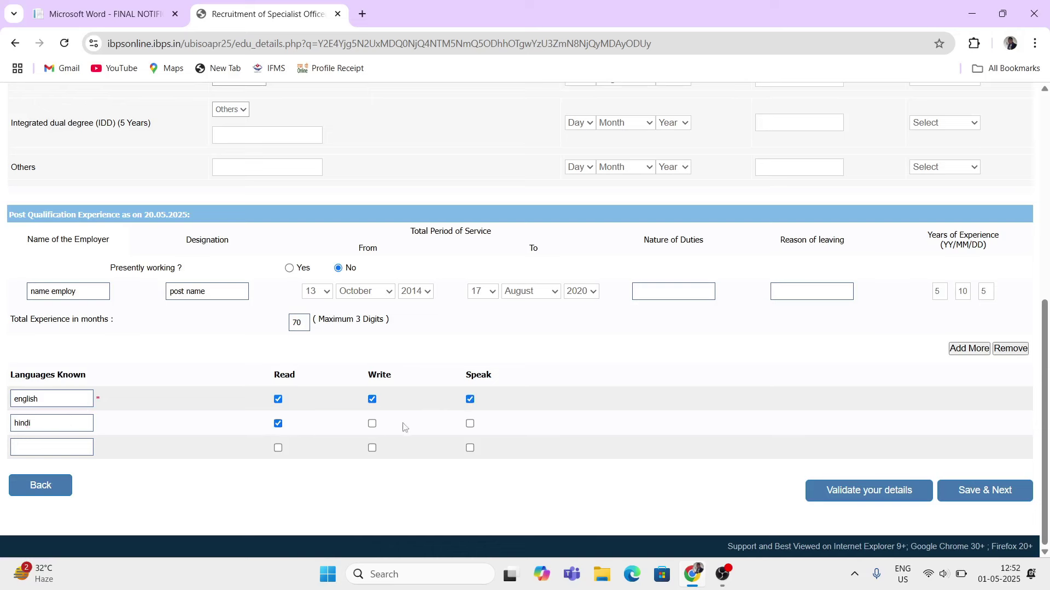
{"action": "left_click", "coordinate": [371, 424]}
{"action": "scroll", "coordinate": [525, 334], "scroll_direction": "up", "scroll_amount": 6}
{"action": "scroll", "coordinate": [305, 352], "scroll_direction": "down", "scroll_amount": 1}
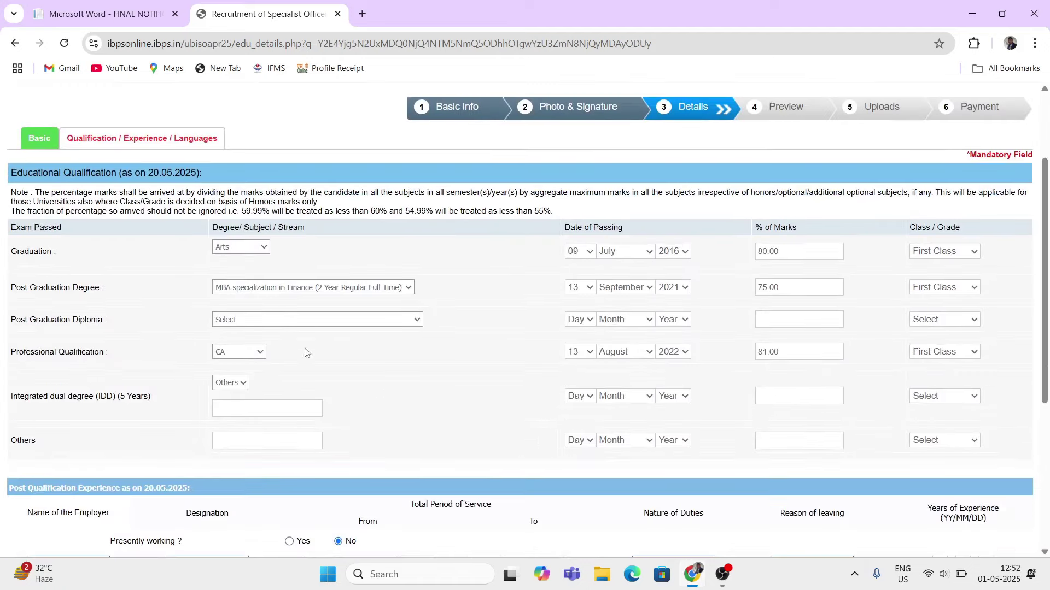
{"action": "scroll", "coordinate": [528, 353], "scroll_direction": "down", "scroll_amount": 5}
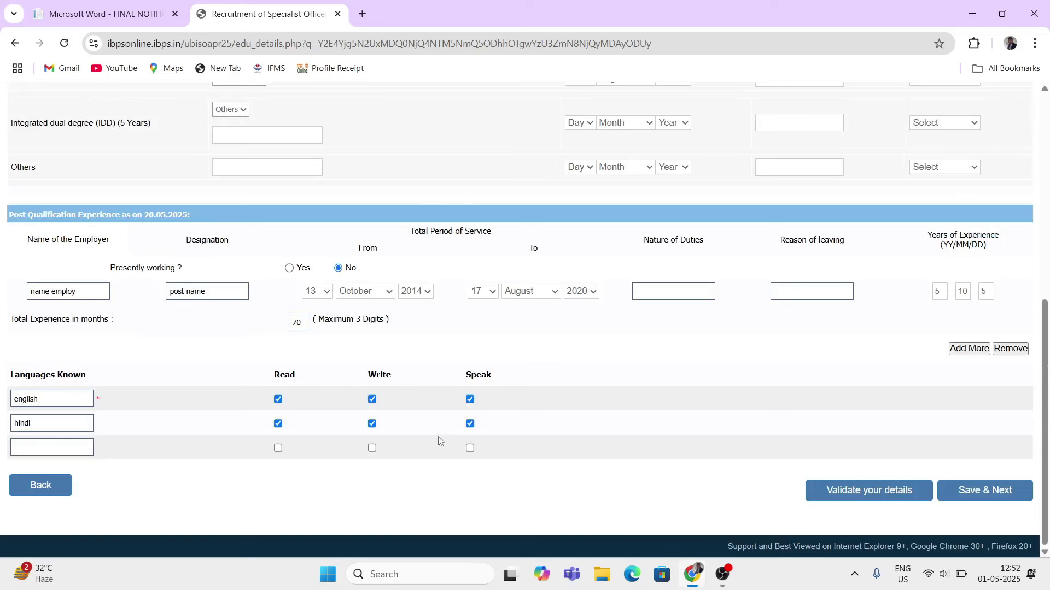
- Validate the entered details and jump to the Declaration section at the end of the registration preview
{"action": "left_click", "coordinate": [899, 492]}
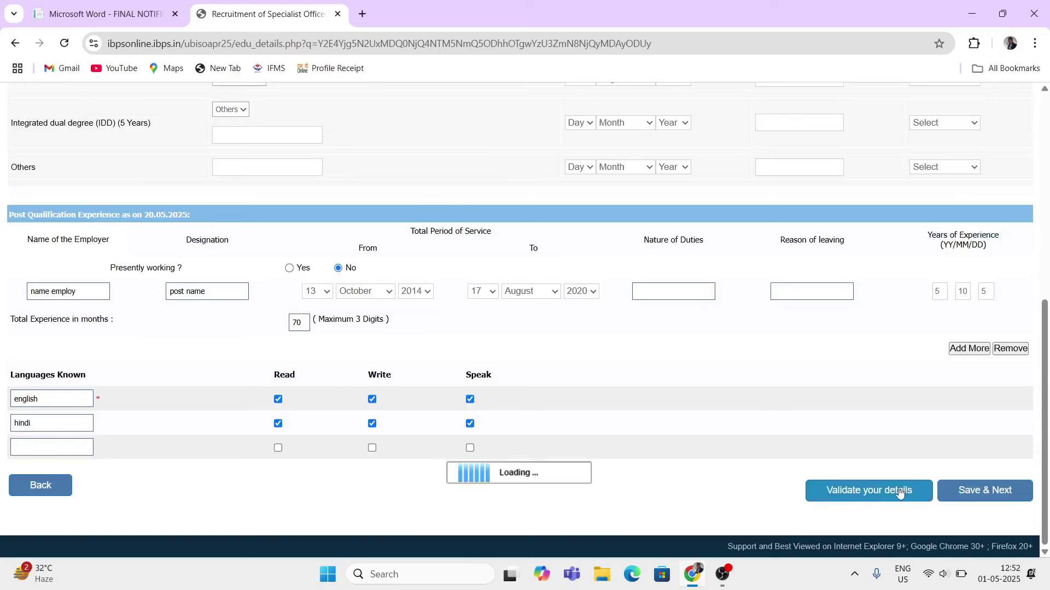
{"action": "scroll", "coordinate": [842, 492], "scroll_direction": "down", "scroll_amount": 1}
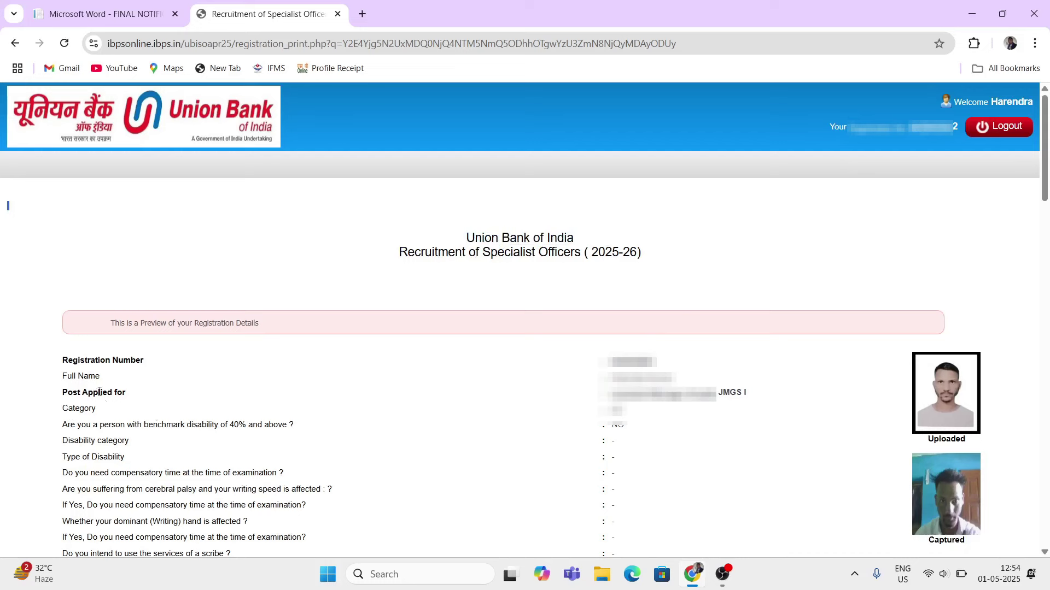
{"action": "left_click_drag", "start_coordinate": [61, 362], "coordinate": [286, 451]}
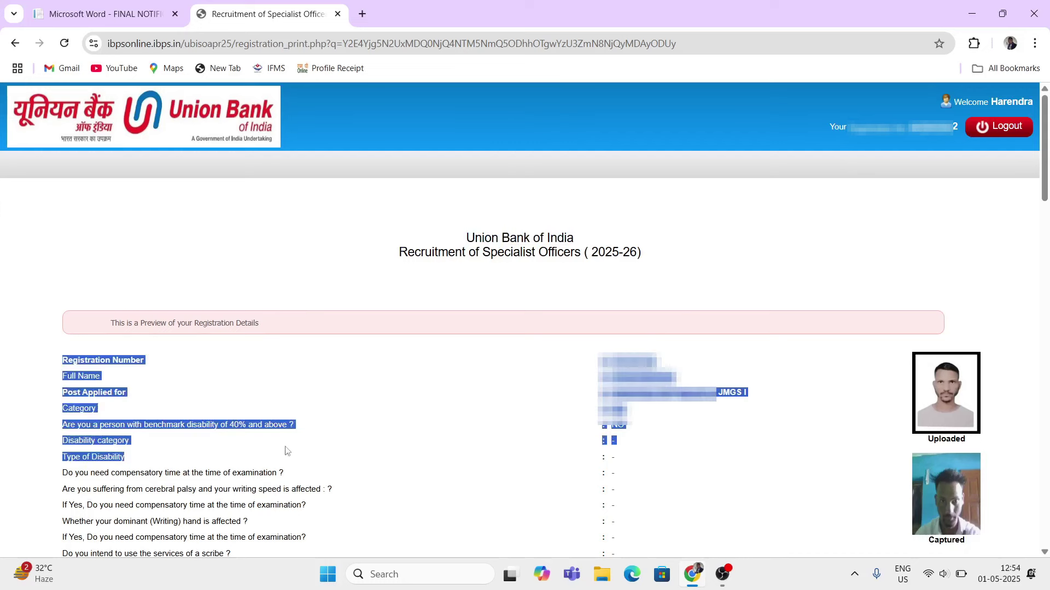
{"action": "left_click", "coordinate": [342, 440]}
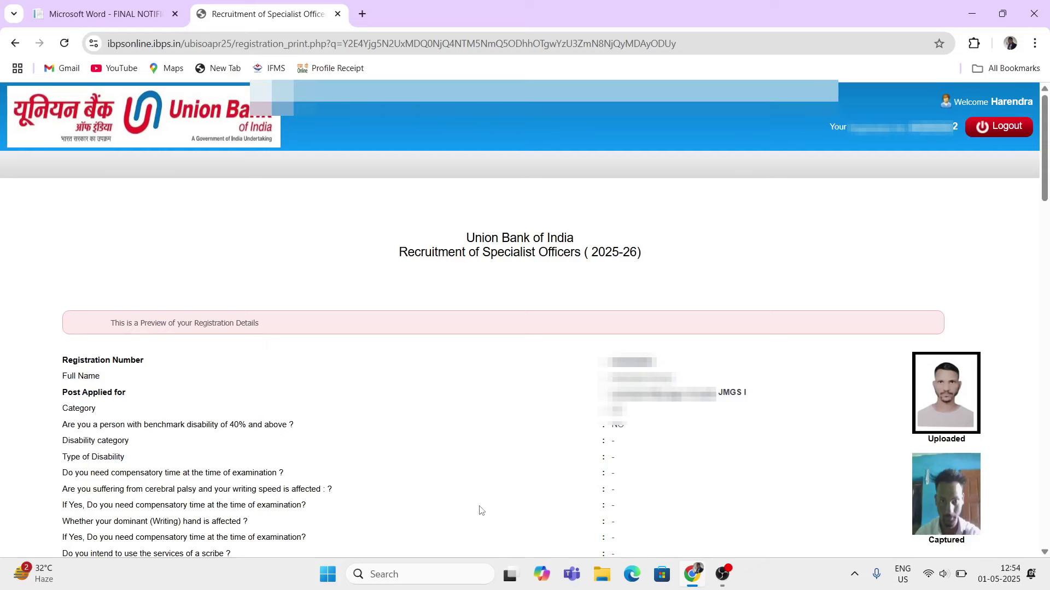
{"action": "key", "text": "End"}
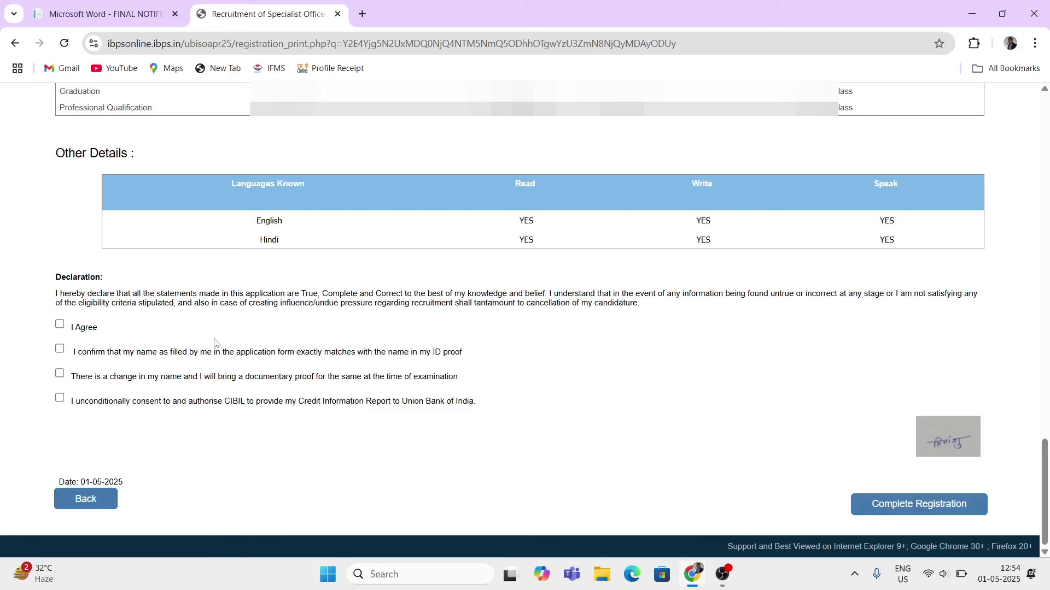
- Tick the I Agree, name-match and consent checkboxes in the Declaration section
{"action": "left_click_drag", "start_coordinate": [60, 277], "coordinate": [93, 279]}
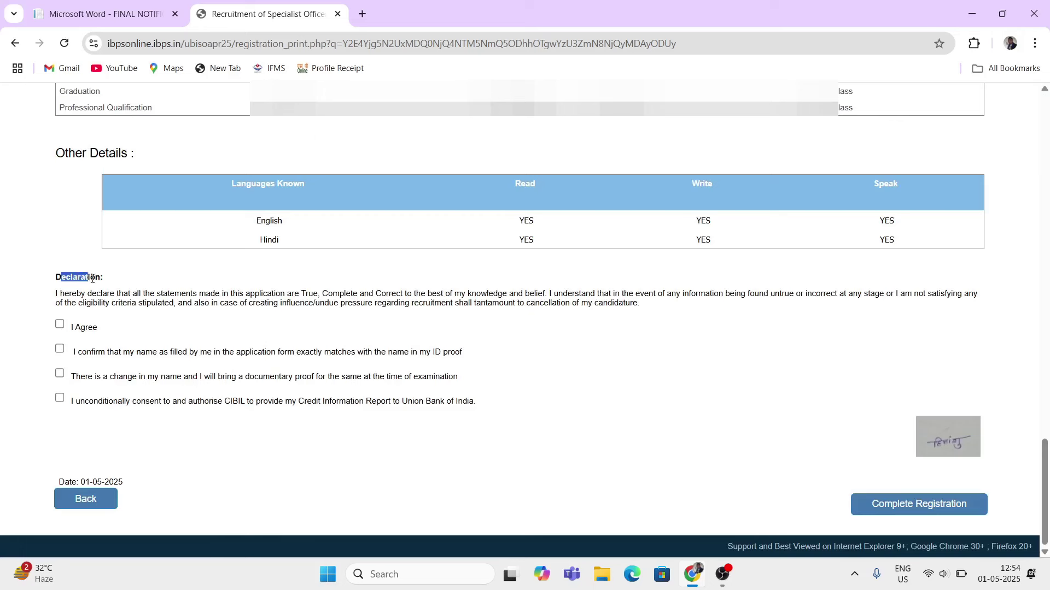
{"action": "left_click", "coordinate": [62, 325]}
{"action": "left_click", "coordinate": [60, 349]}
{"action": "left_click", "coordinate": [60, 374]}
{"action": "left_click", "coordinate": [61, 399]}
{"action": "left_click", "coordinate": [364, 428]}
- Re-tick the CIBIL consent, leave the name-change statement unticked, and complete the registration
{"action": "left_click_drag", "start_coordinate": [62, 278], "coordinate": [101, 299]}
{"action": "left_click_drag", "start_coordinate": [72, 377], "coordinate": [218, 390]}
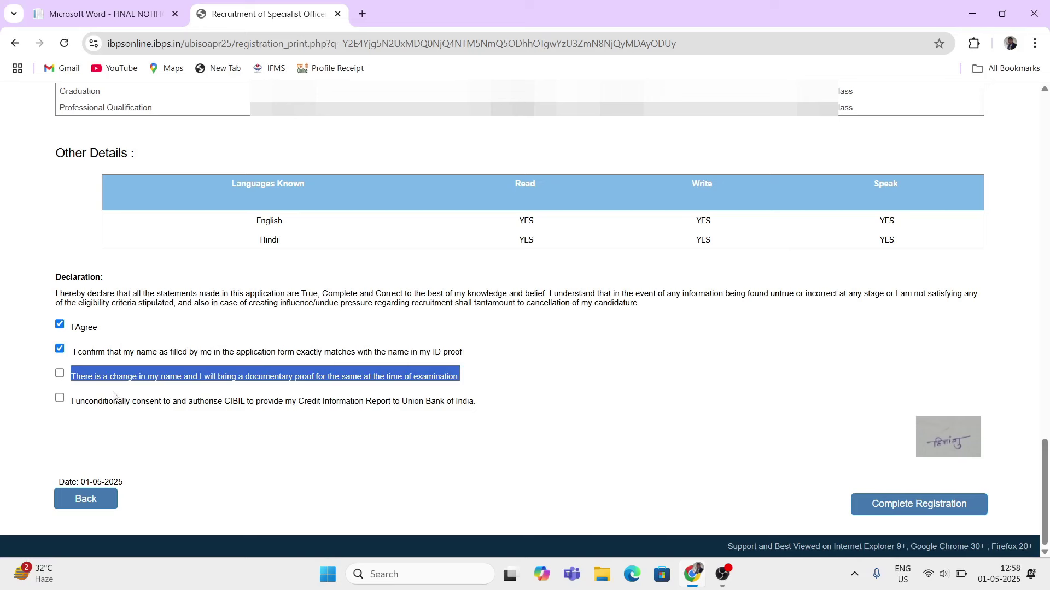
{"action": "left_click", "coordinate": [494, 387]}
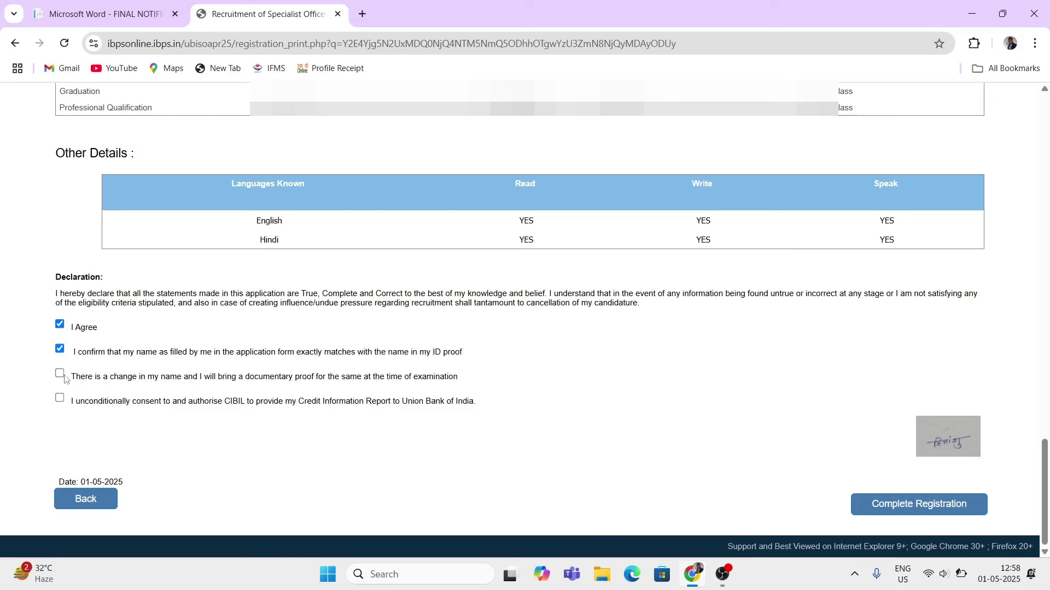
{"action": "left_click", "coordinate": [60, 399]}
{"action": "left_click_drag", "start_coordinate": [88, 378], "coordinate": [194, 391]}
{"action": "left_click", "coordinate": [522, 442]}
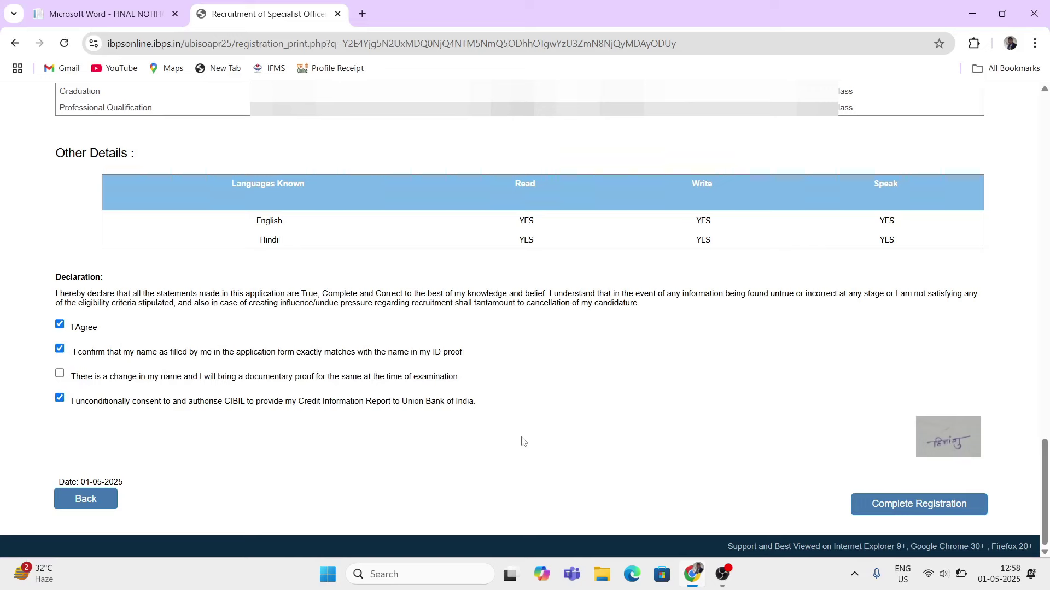
{"action": "left_click", "coordinate": [906, 505]}
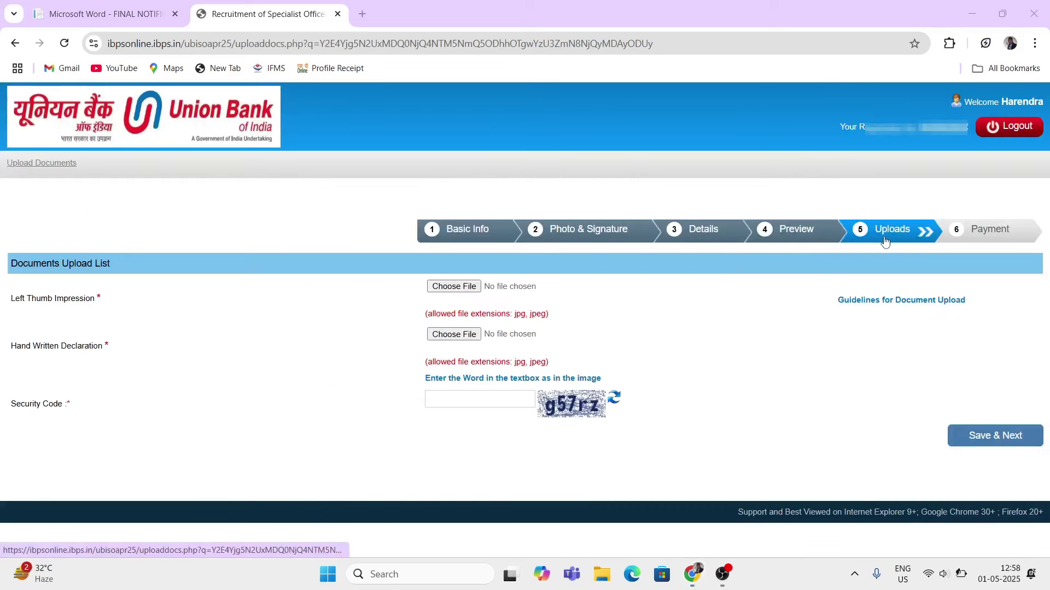
- Attach thumb image (1).jpg from Downloads as the left thumb impression; it falls outside the 20–50 KB limit
{"action": "left_click_drag", "start_coordinate": [16, 301], "coordinate": [41, 301]}
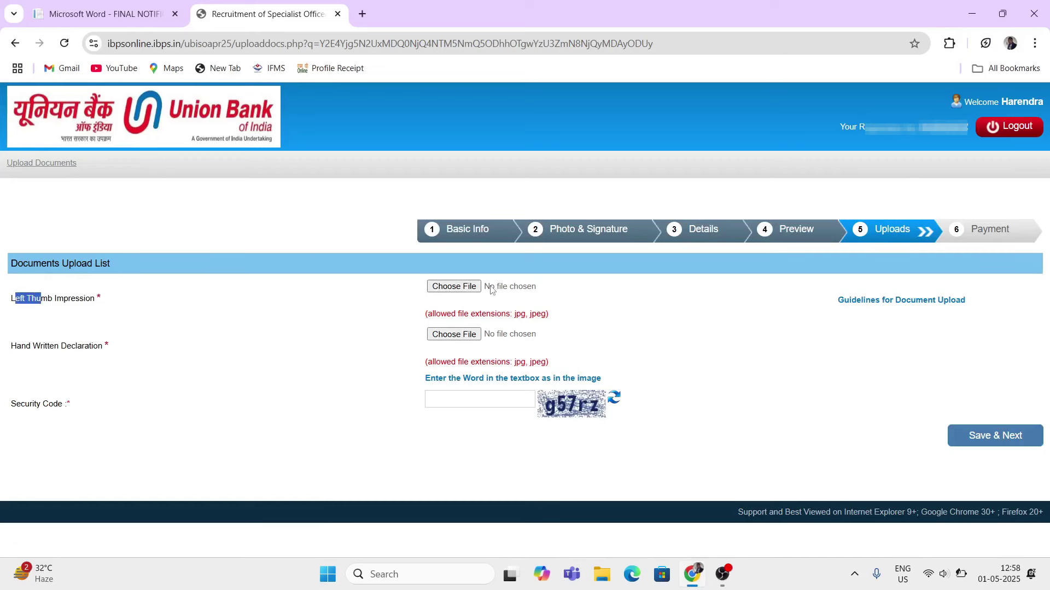
{"action": "left_click", "coordinate": [453, 288]}
{"action": "scroll", "coordinate": [164, 207], "scroll_direction": "down", "scroll_amount": 3}
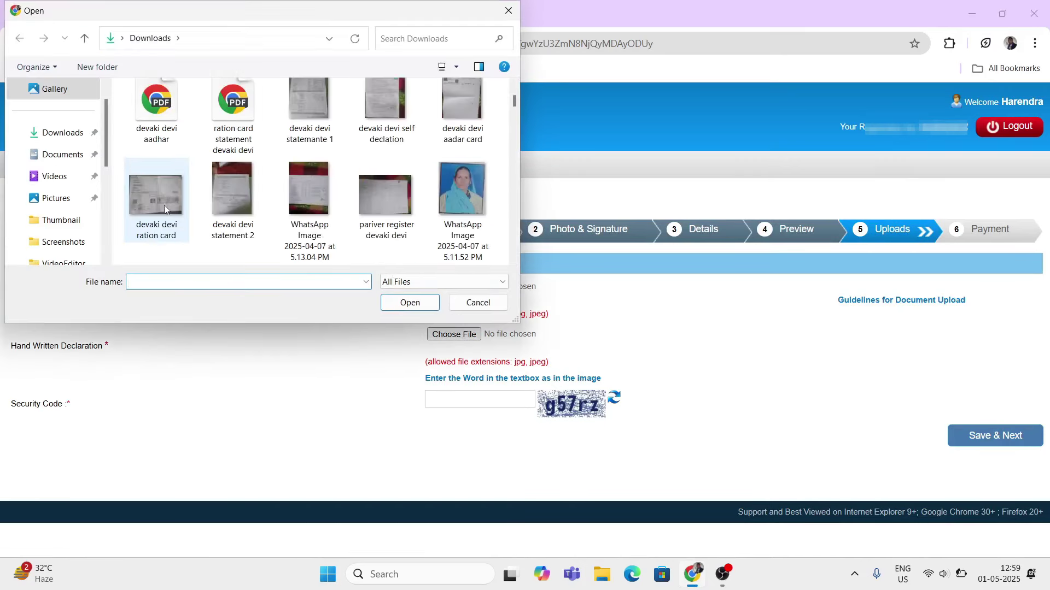
{"action": "scroll", "coordinate": [197, 229], "scroll_direction": "down", "scroll_amount": 15}
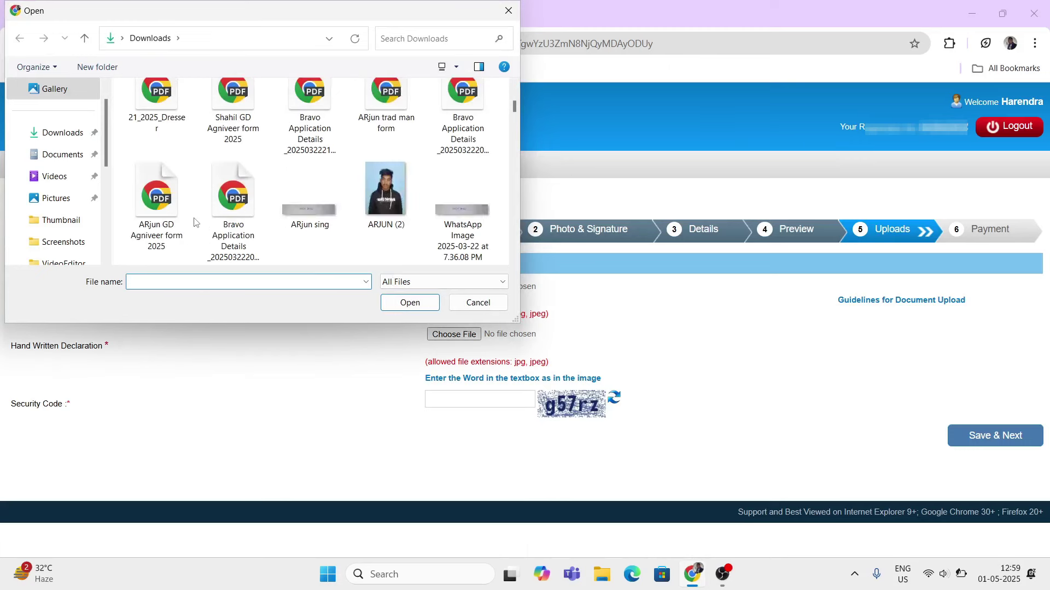
{"action": "scroll", "coordinate": [198, 224], "scroll_direction": "down", "scroll_amount": 15}
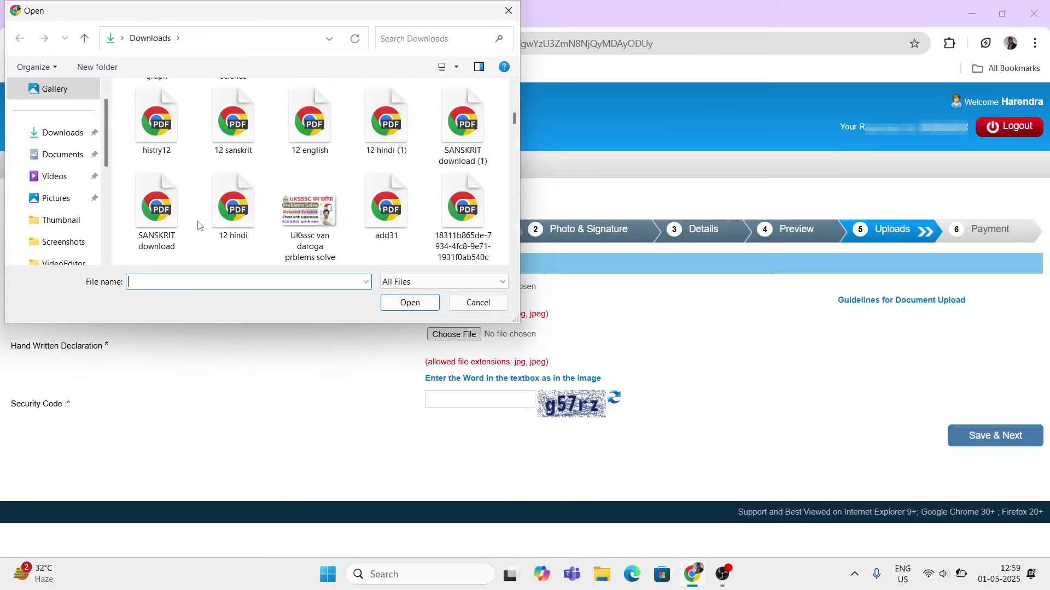
{"action": "scroll", "coordinate": [200, 226], "scroll_direction": "down", "scroll_amount": 3}
{"action": "scroll", "coordinate": [199, 225], "scroll_direction": "up", "scroll_amount": 3}
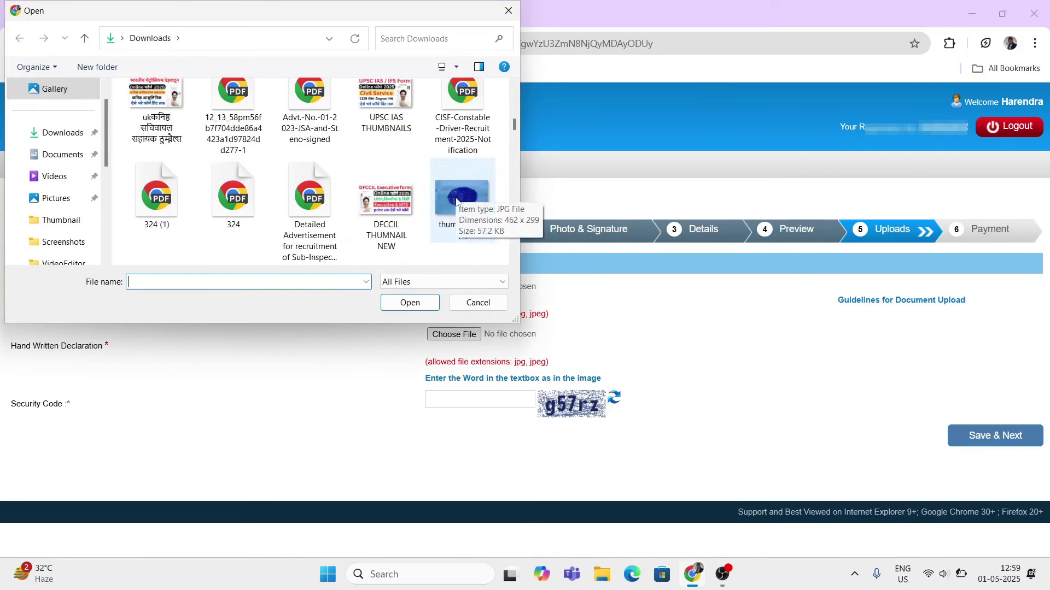
{"action": "left_click", "coordinate": [455, 207]}
{"action": "left_click", "coordinate": [410, 302]}
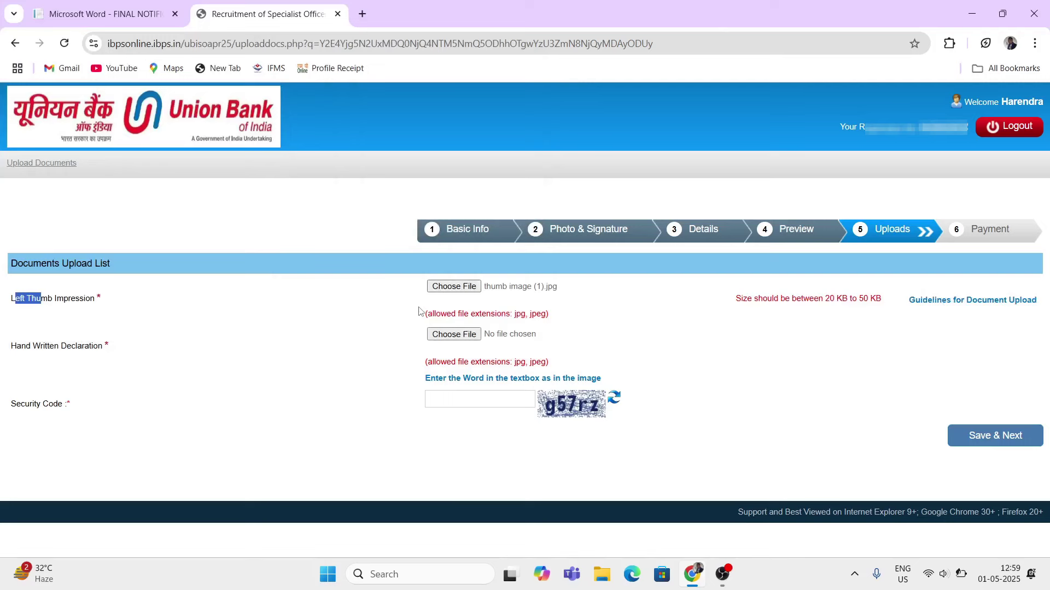
{"action": "left_click_drag", "start_coordinate": [822, 310], "coordinate": [658, 327]}
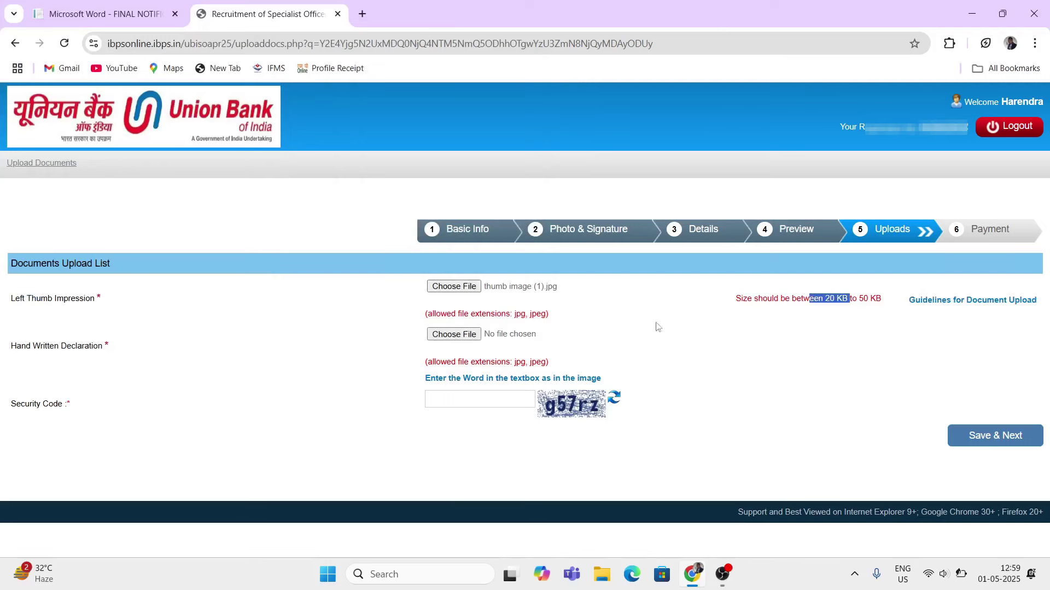
- Replace the left thumb impression with Thum.jpg and accept its preview with OK
{"action": "left_click", "coordinate": [455, 287]}
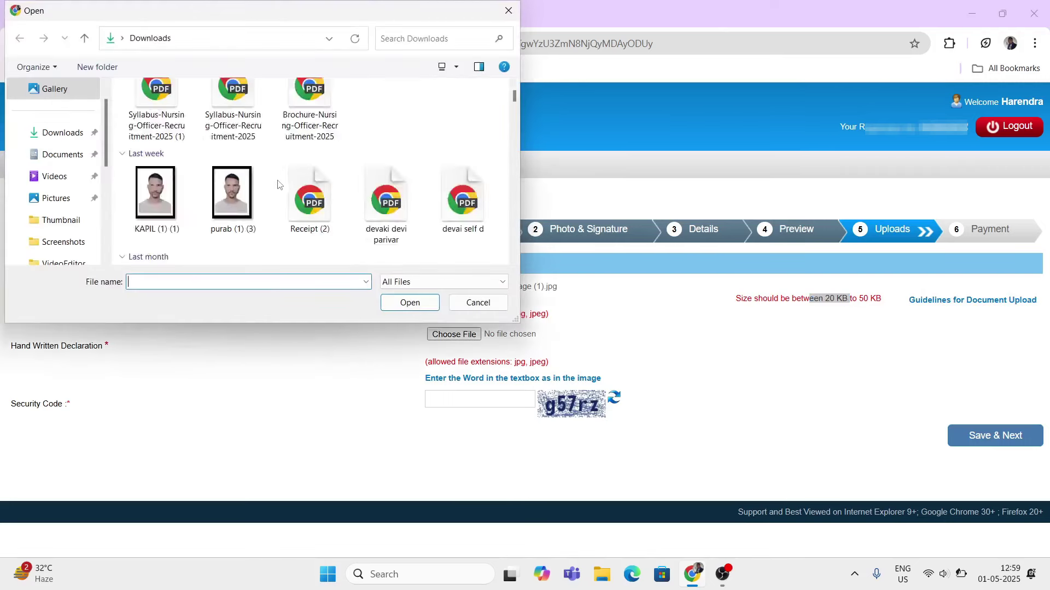
{"action": "scroll", "coordinate": [279, 184], "scroll_direction": "down", "scroll_amount": 10}
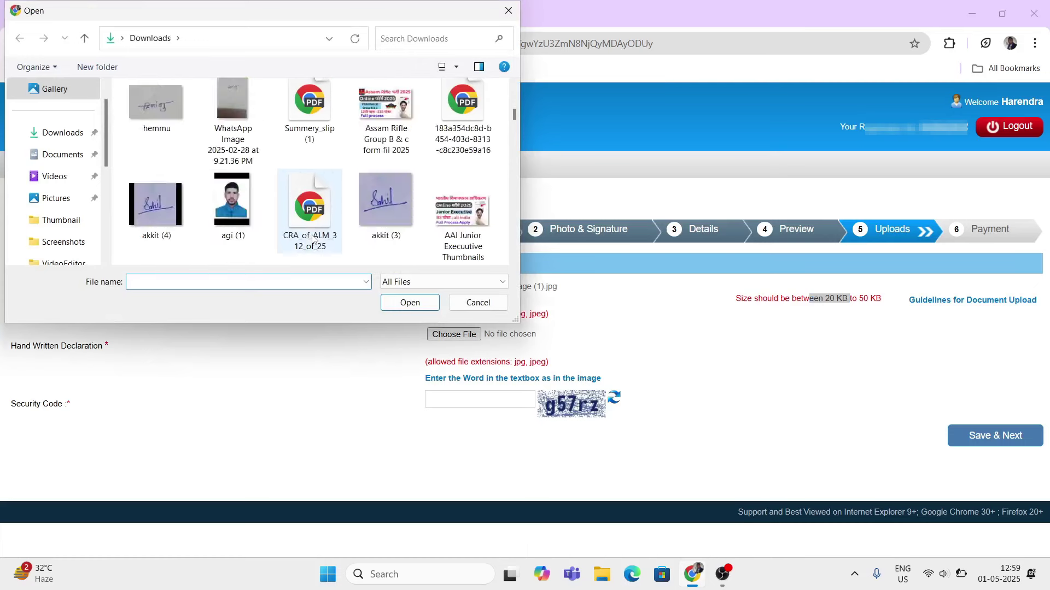
{"action": "scroll", "coordinate": [313, 239], "scroll_direction": "down", "scroll_amount": 10}
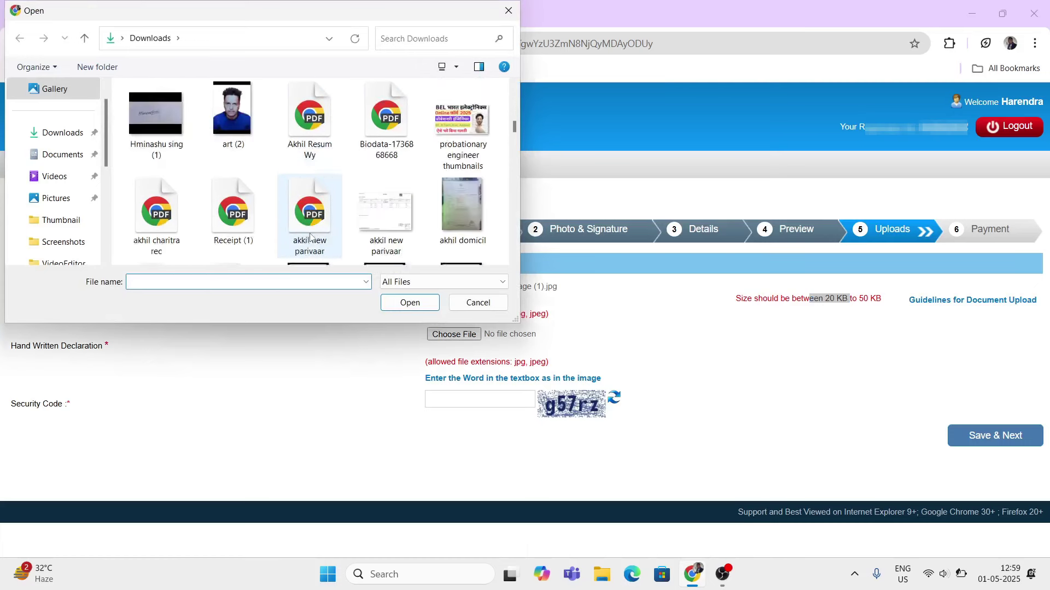
{"action": "scroll", "coordinate": [126, 111], "scroll_direction": "up", "scroll_amount": 1}
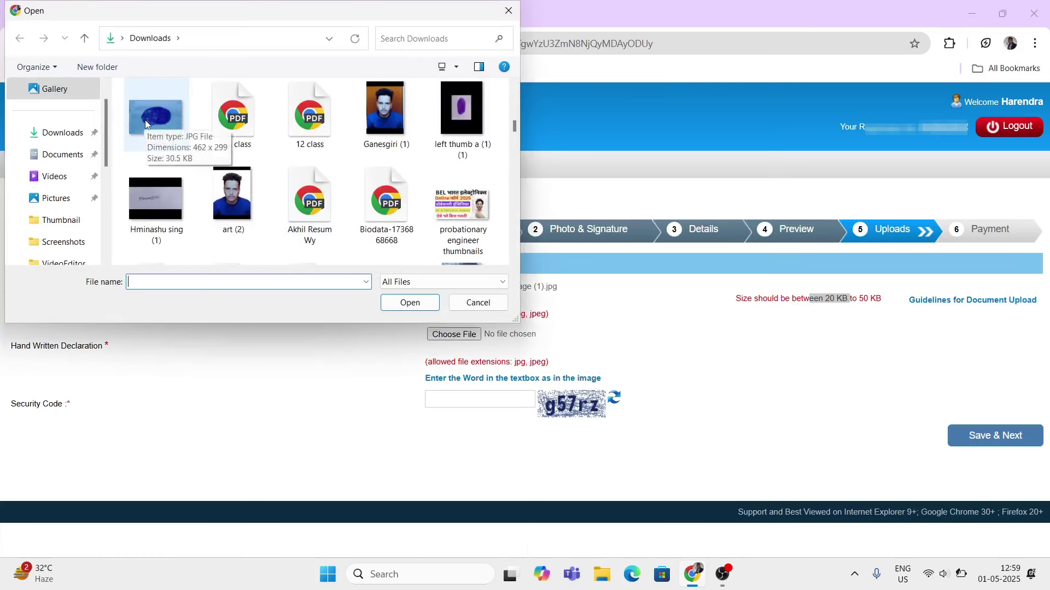
{"action": "left_click", "coordinate": [145, 119]}
{"action": "left_click", "coordinate": [400, 305]}
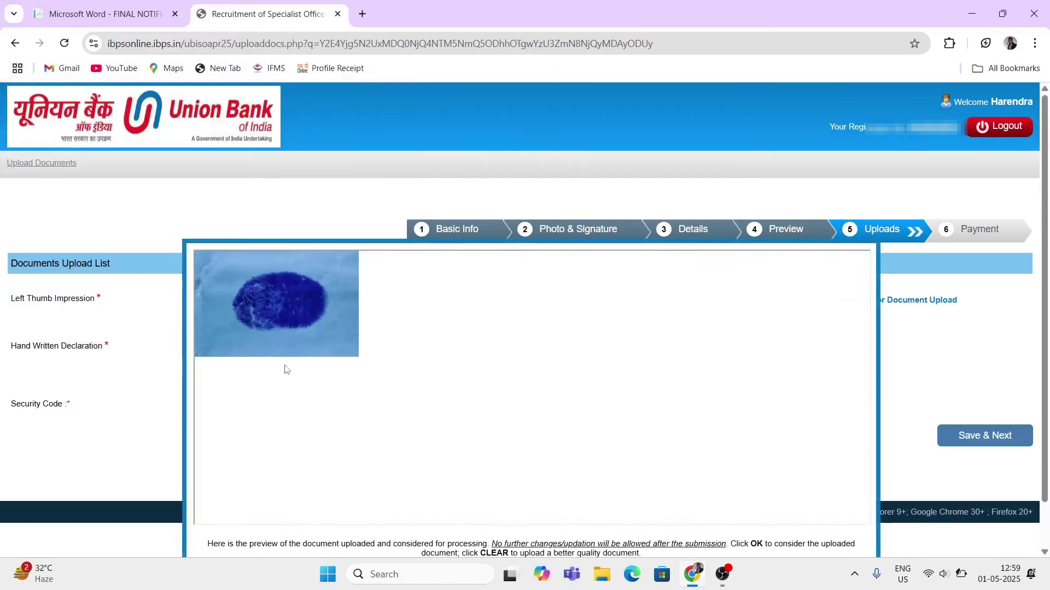
{"action": "scroll", "coordinate": [449, 422], "scroll_direction": "down", "scroll_amount": 1}
{"action": "scroll", "coordinate": [449, 422], "scroll_direction": "down", "scroll_amount": 1}
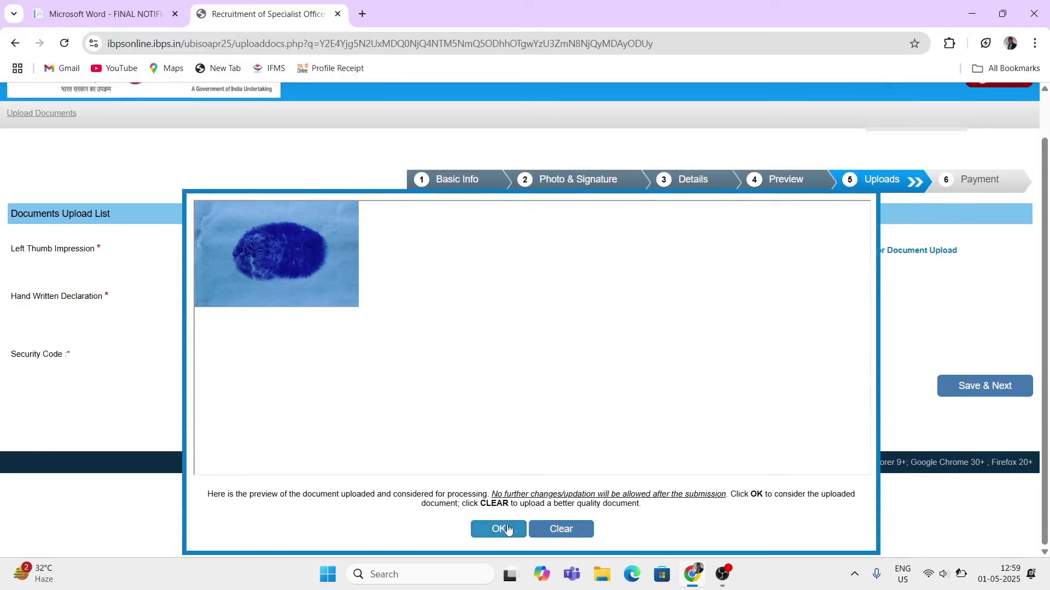
{"action": "left_click", "coordinate": [499, 526]}
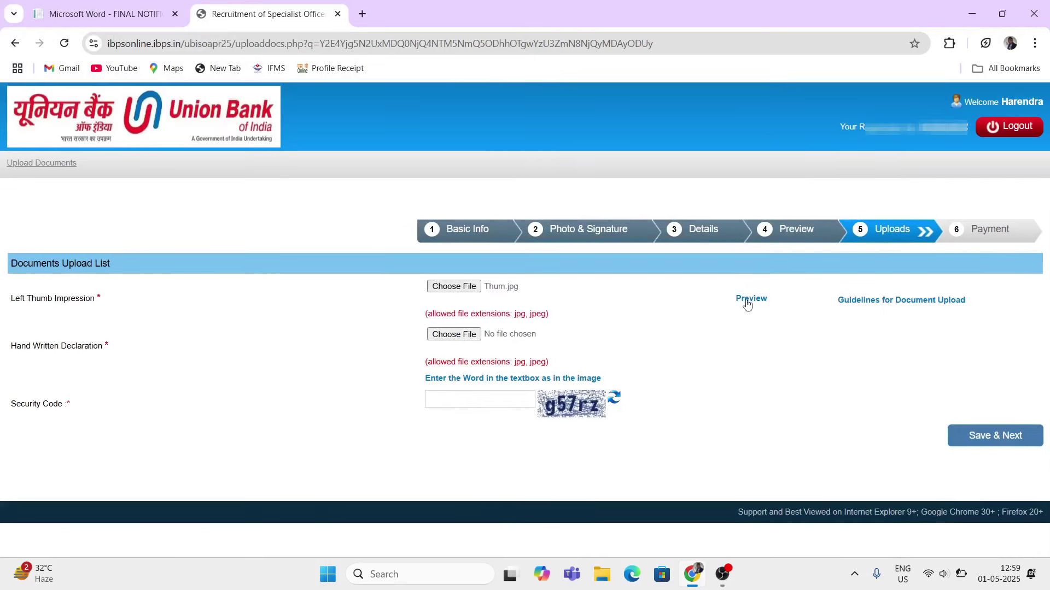
- Open the Hand Written Declaration file picker and close it without choosing a file
{"action": "left_click_drag", "start_coordinate": [11, 347], "coordinate": [82, 349]}
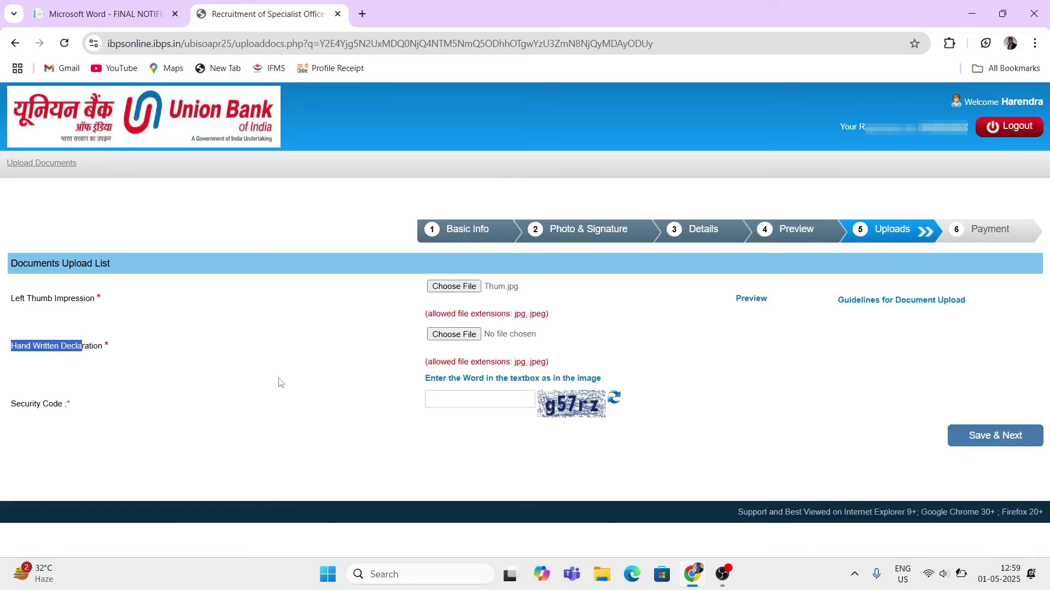
{"action": "left_click", "coordinate": [457, 335]}
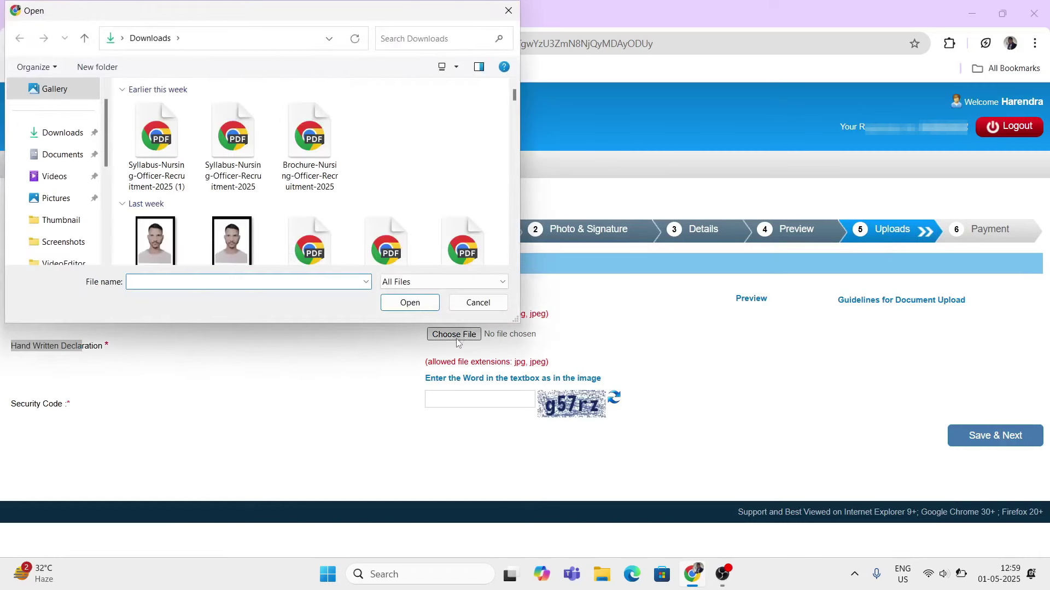
{"action": "scroll", "coordinate": [246, 229], "scroll_direction": "down", "scroll_amount": 6}
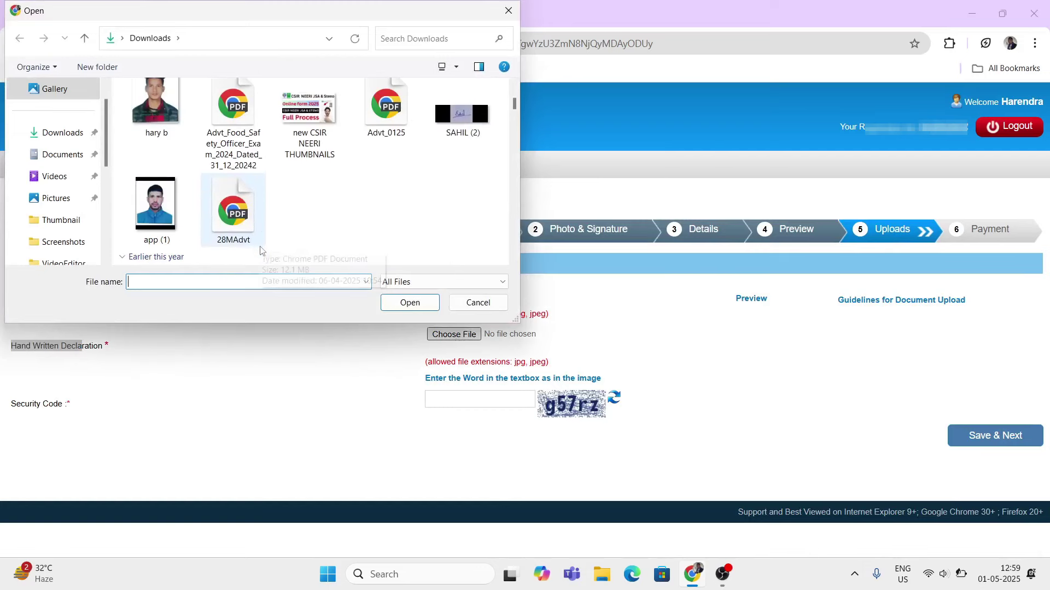
{"action": "left_click", "coordinate": [478, 303]}
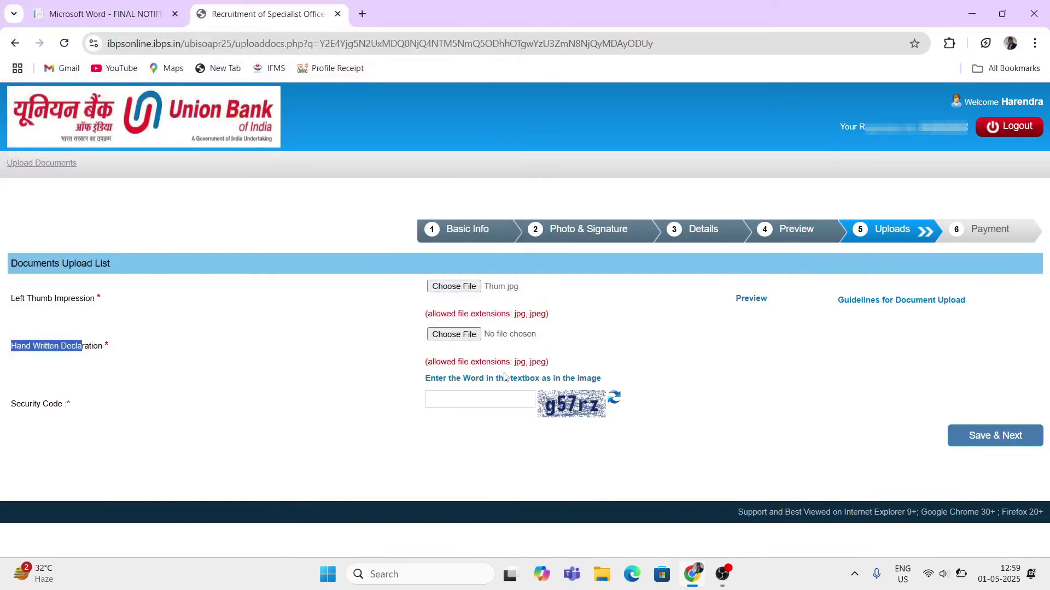
{"action": "left_click_drag", "start_coordinate": [486, 361], "coordinate": [526, 361]}
{"action": "left_click_drag", "start_coordinate": [497, 314], "coordinate": [543, 314]}
{"action": "left_click", "coordinate": [517, 339]}
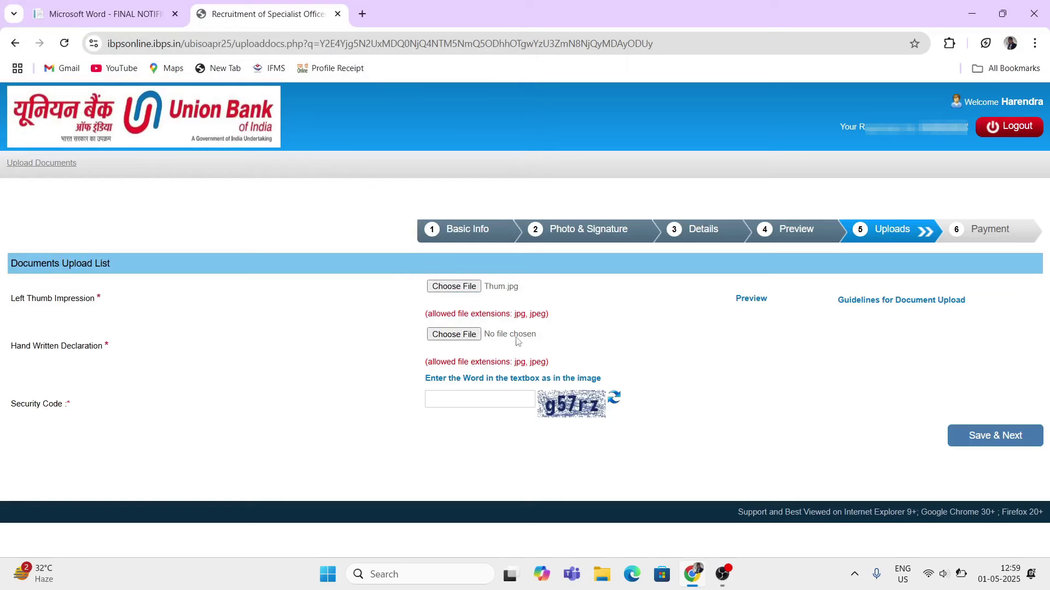
- Start entering the security code shown in the image into the Security Code box
{"action": "left_click_drag", "start_coordinate": [24, 298], "coordinate": [70, 300]}
{"action": "left_click_drag", "start_coordinate": [32, 346], "coordinate": [75, 345]}
{"action": "left_click_drag", "start_coordinate": [19, 404], "coordinate": [124, 409]}
{"action": "left_click", "coordinate": [456, 399]}
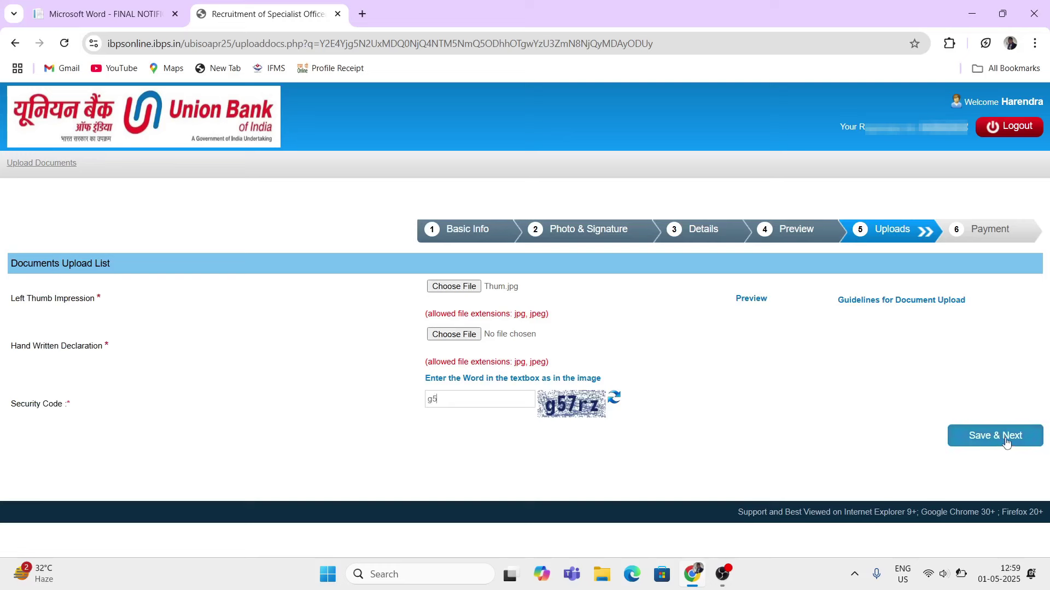
{"action": "left_click_drag", "start_coordinate": [21, 347], "coordinate": [158, 387]}
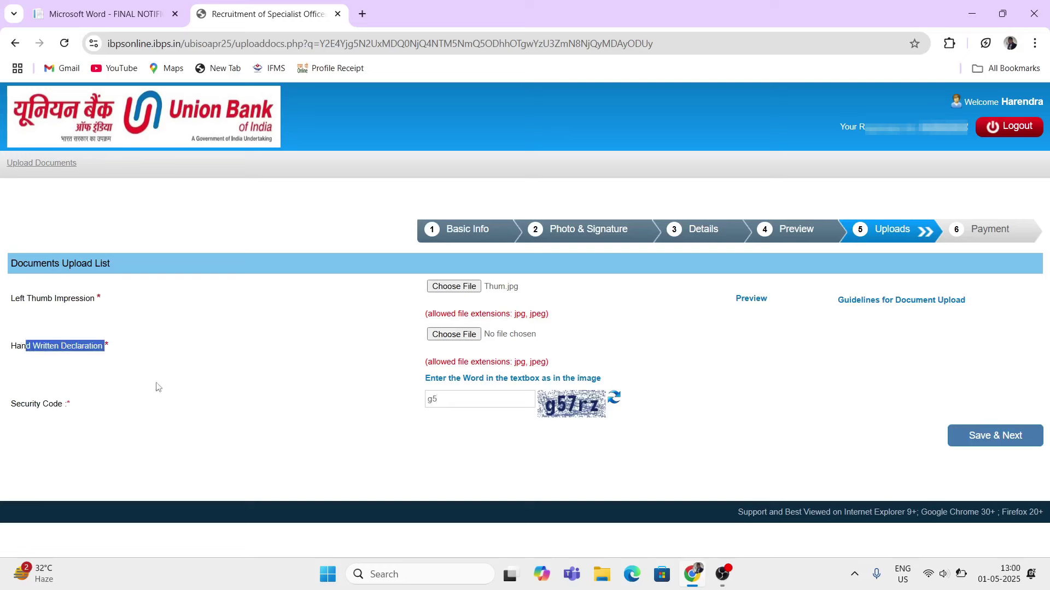